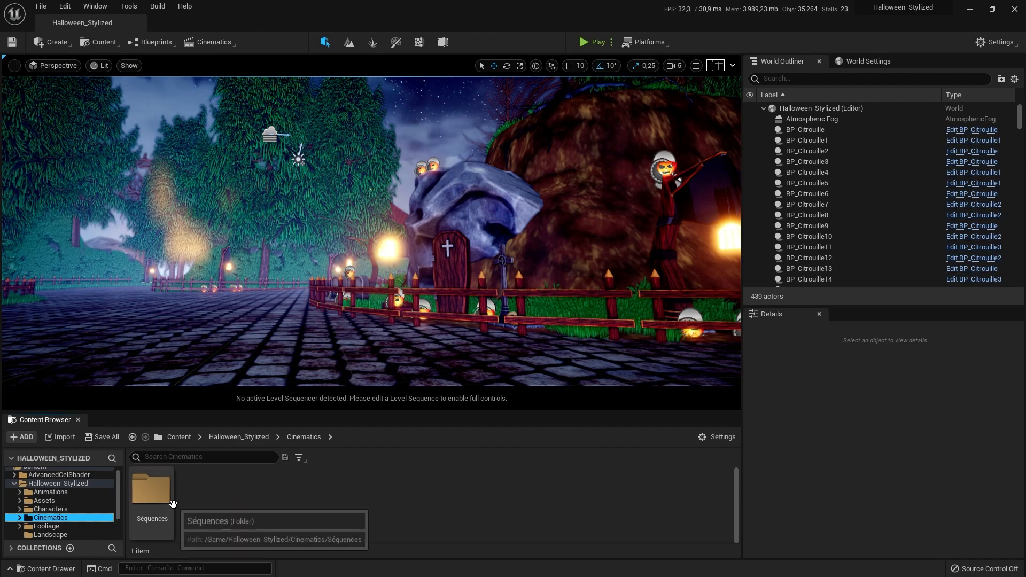
Create a Level Sequence named Sequence_01 in the Séquences folder and open it in the Sequencer.
double_click(153, 493)
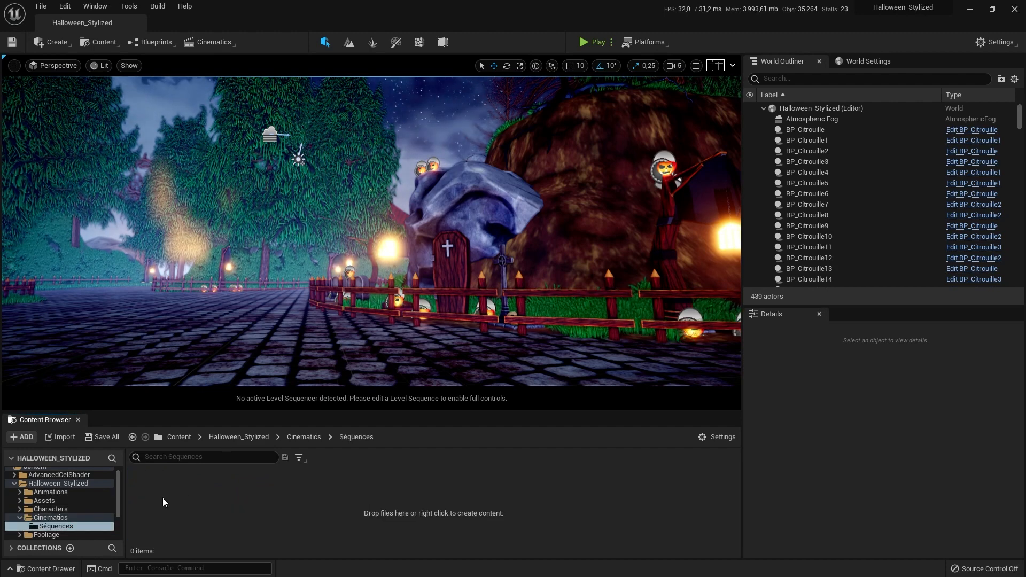
right_click(163, 498)
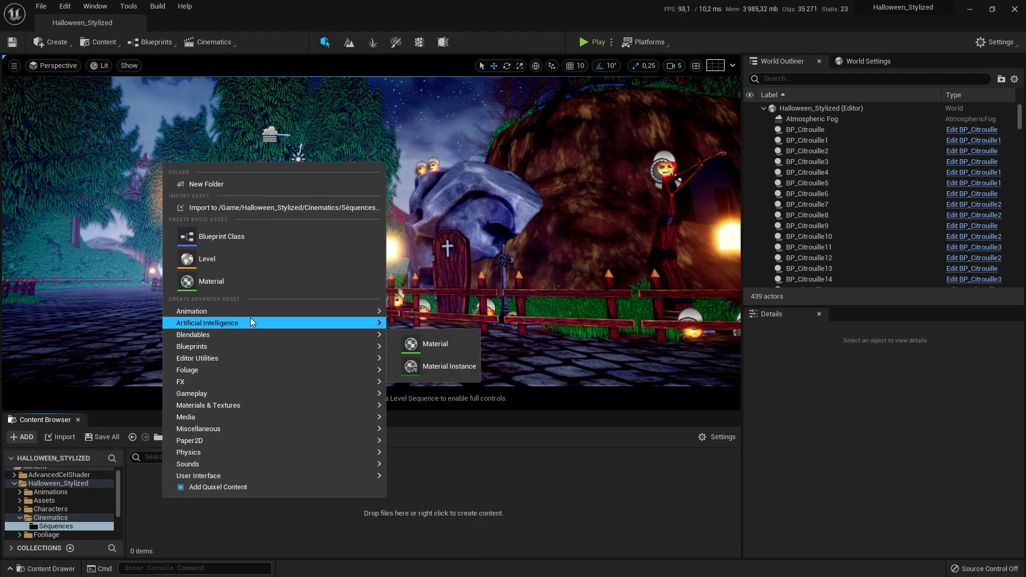
mouse_move(249, 313)
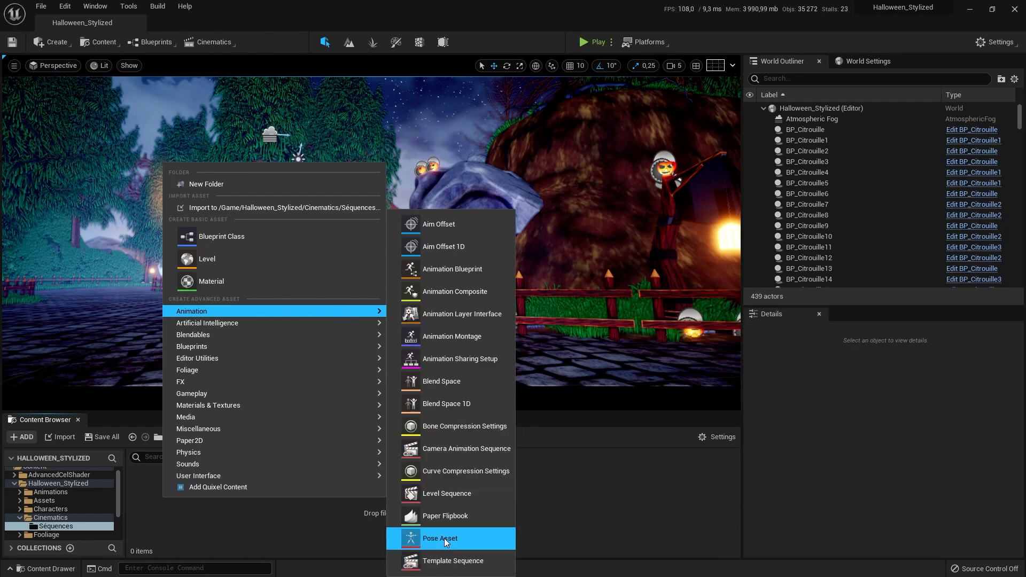
left_click(458, 498)
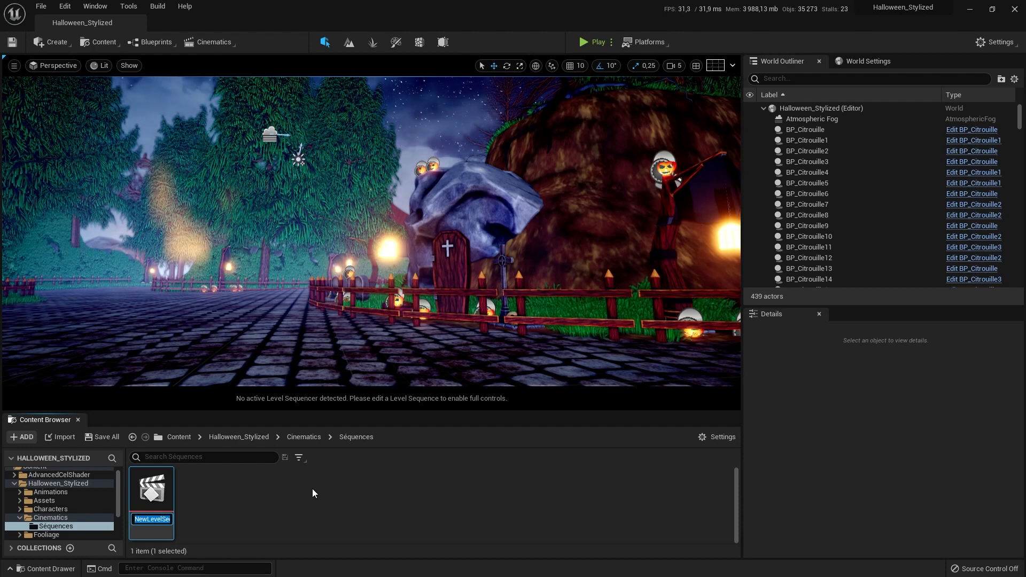
type("Sequence")
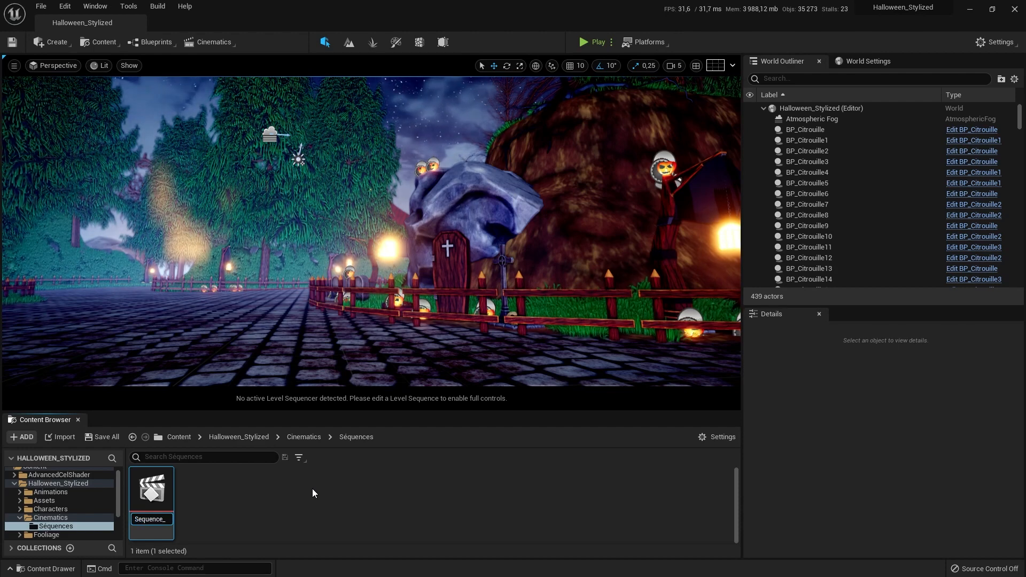
type("_01")
key("Return")
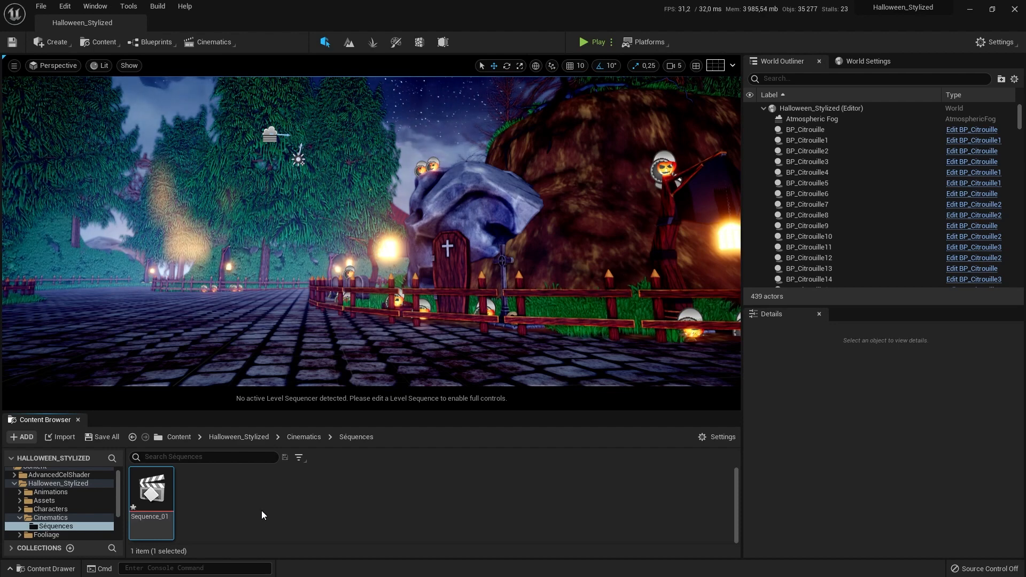
double_click(151, 491)
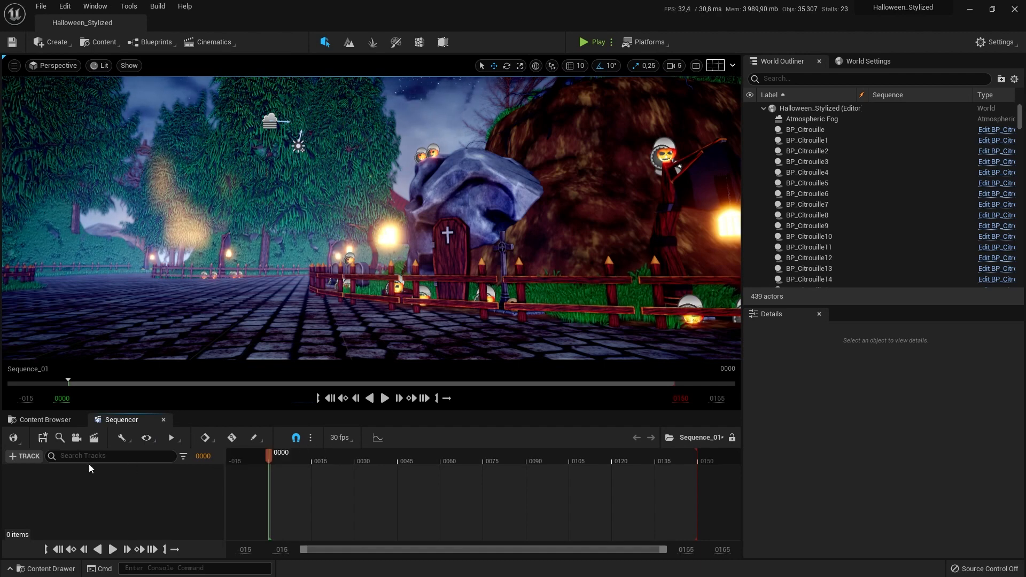
left_click(27, 455)
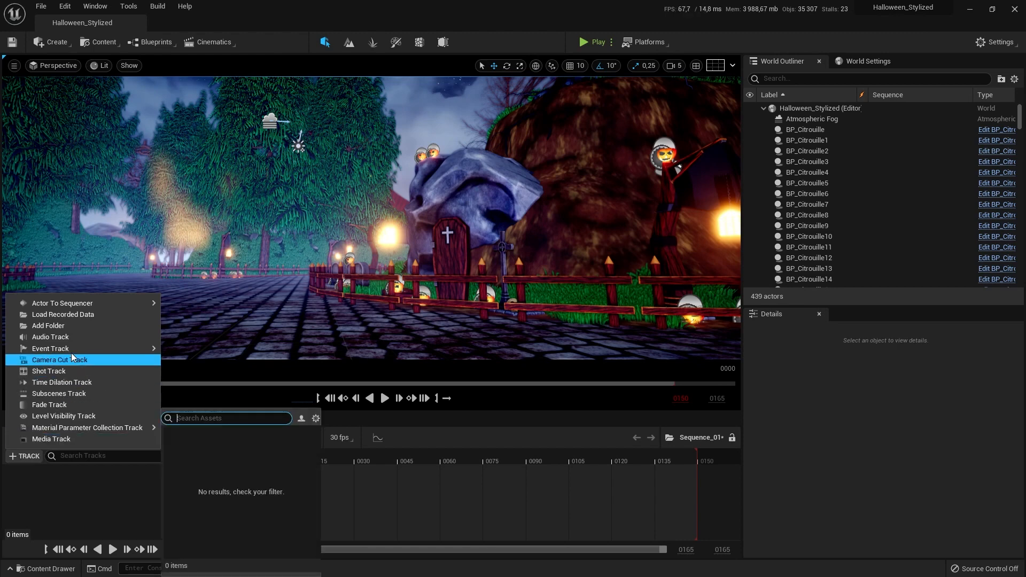
mouse_move(90, 306)
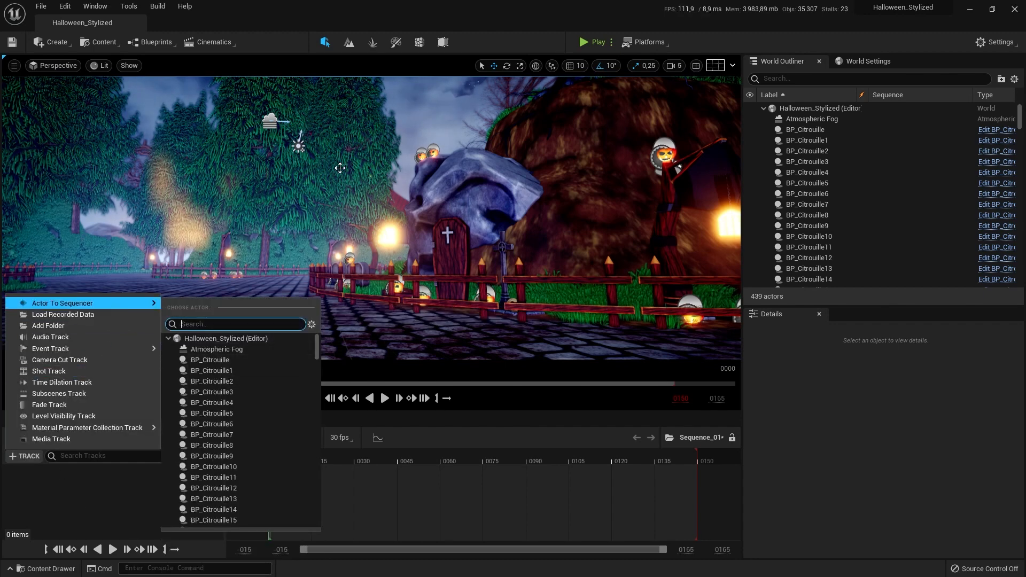
left_click(313, 1)
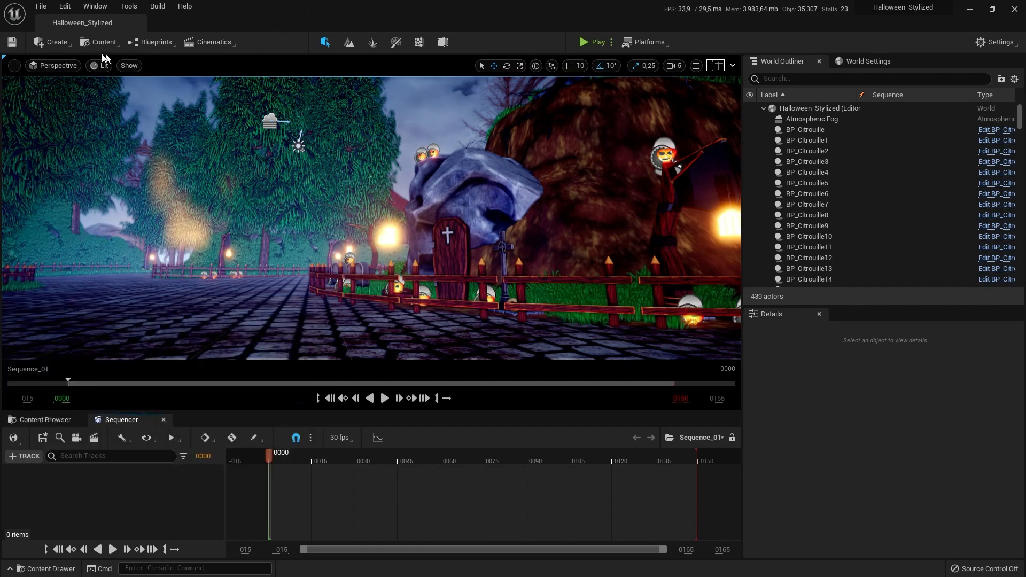
Add a Cine Camera Actor to the level.
left_click(44, 45)
mouse_move(103, 110)
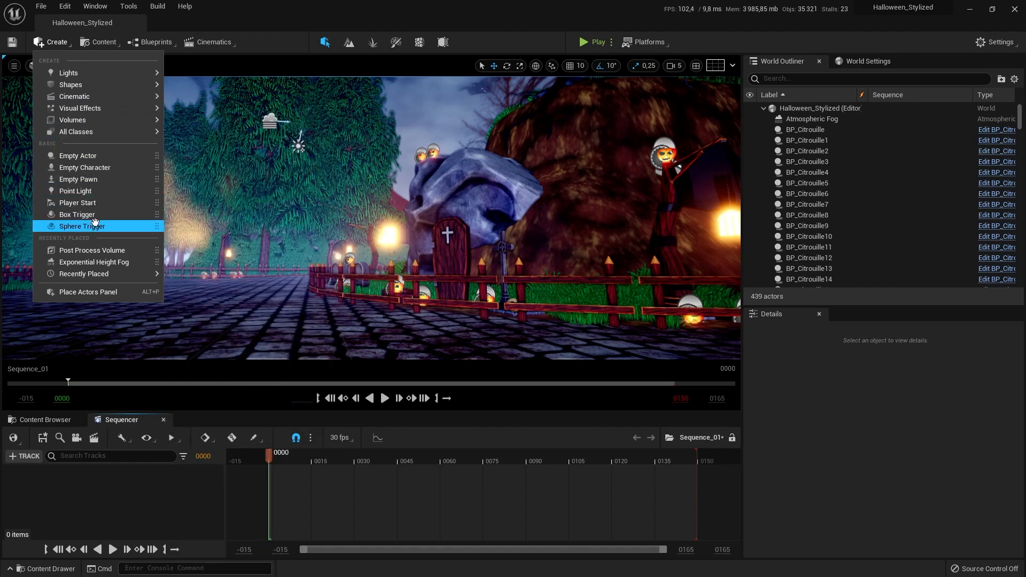
mouse_move(84, 97)
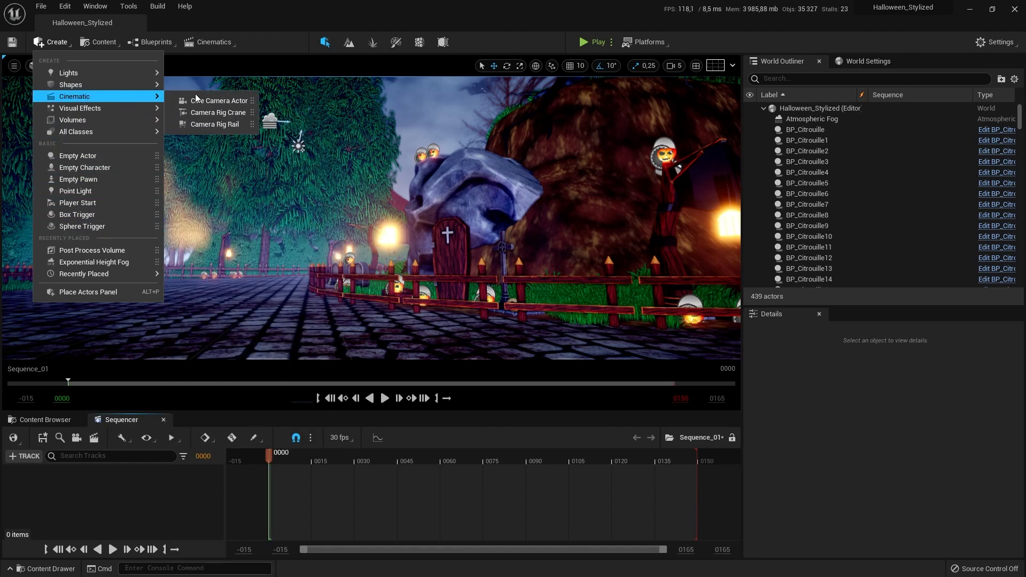
left_click(223, 103)
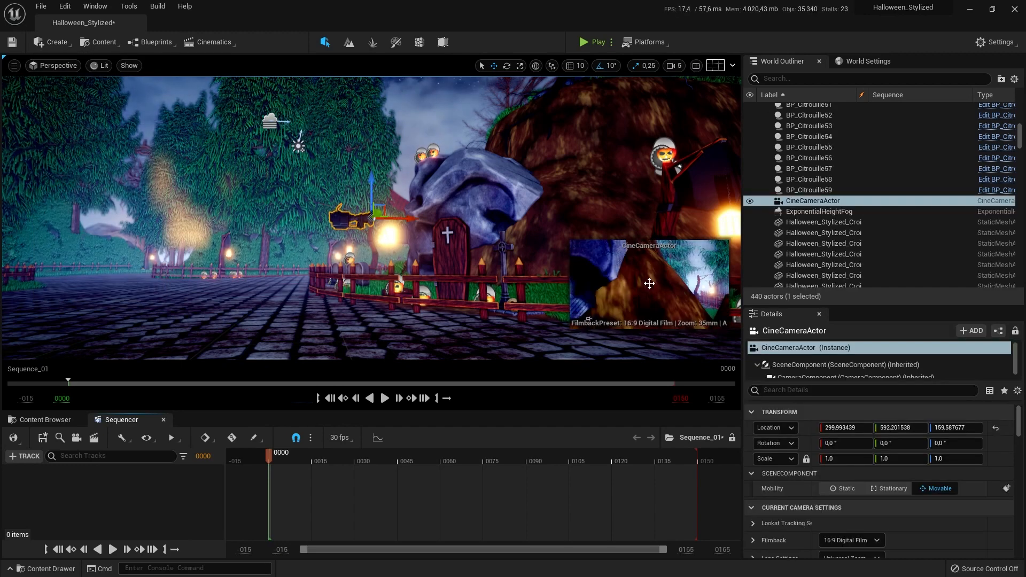
Move the cine camera onto the cobblestone path, to about X -251, Y 2897.
key("w")
right_click_drag(470, 266, 583, 268)
key("a")
key("s")
key("d")
left_click_drag(247, 184, 730, 214)
right_click_drag(368, 218, 505, 212)
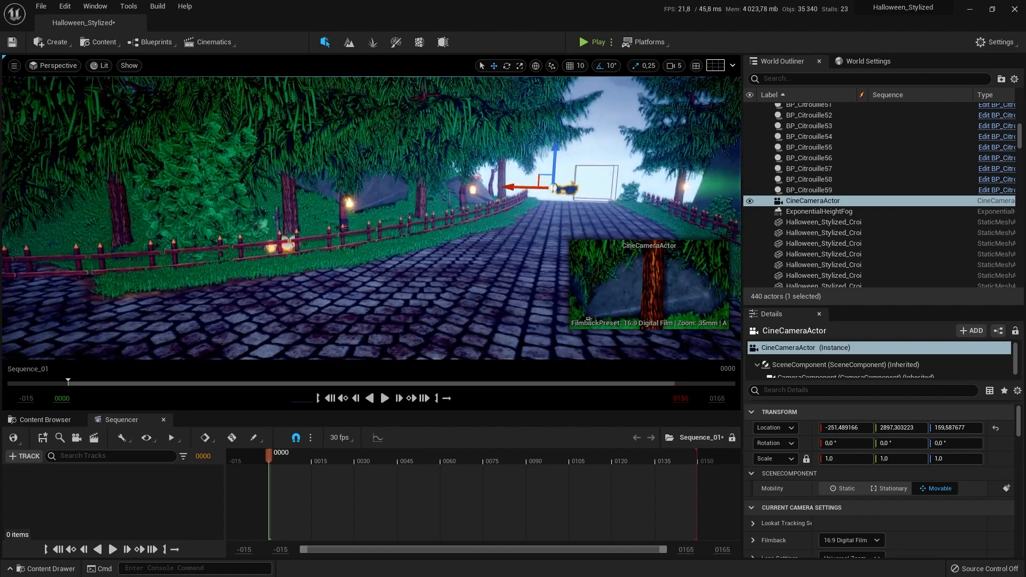
Move the cine camera farther along the cobblestone path to about X -368, Y 4232.
key("s")
mouse_move(666, 176)
right_mouse_down()
mouse_move(666, 144)
mouse_move(666, 176)
right_mouse_up()
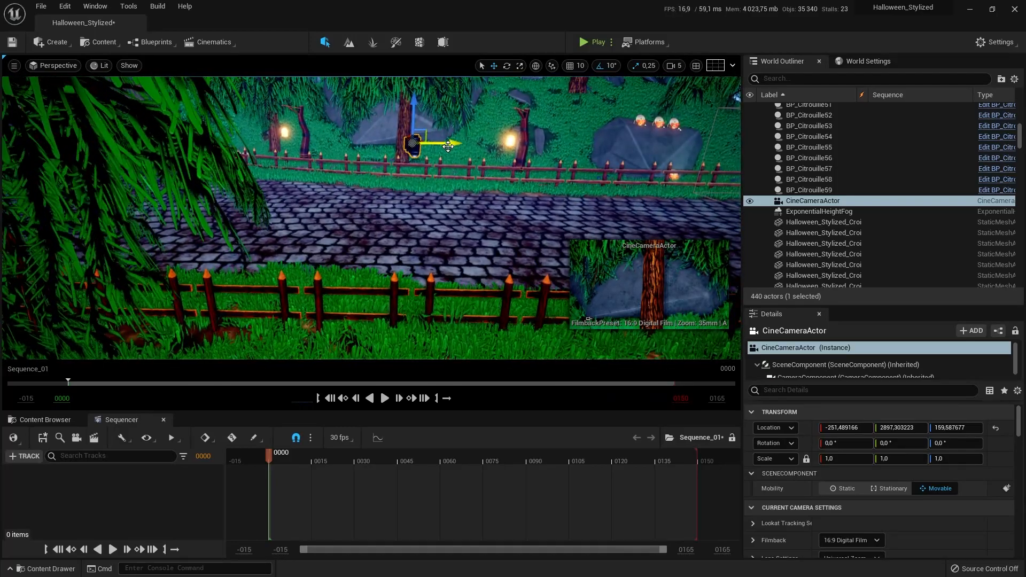
left_click_drag(446, 143, 740, 177)
key("d")
right_click_drag(671, 174, 521, 170)
key("d")
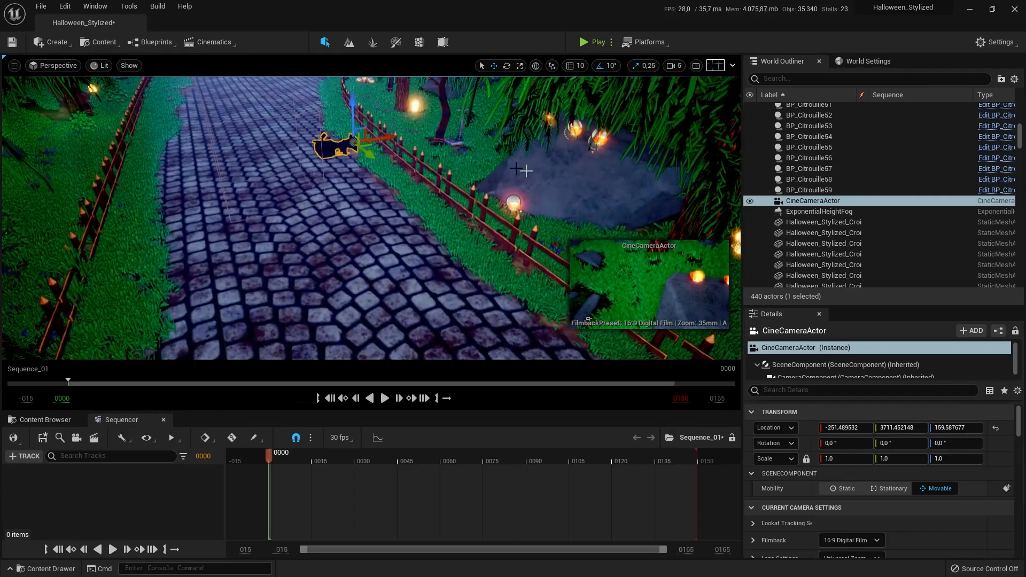
left_click_drag(376, 154, 549, 258)
key("s")
mouse_move(497, 214)
right_mouse_down()
mouse_move(475, 221)
mouse_move(508, 222)
right_mouse_up()
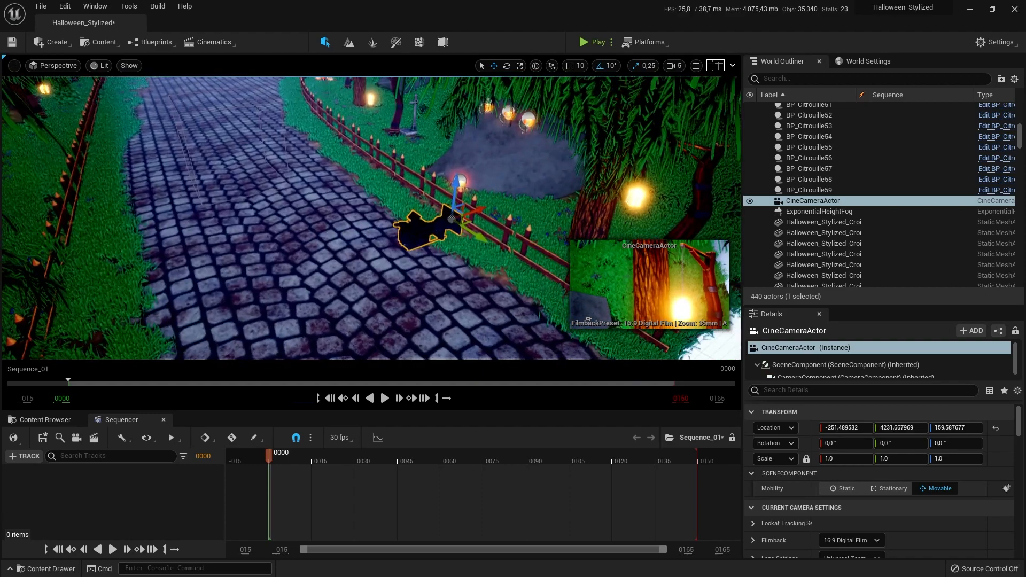
left_click_drag(491, 207, 426, 229)
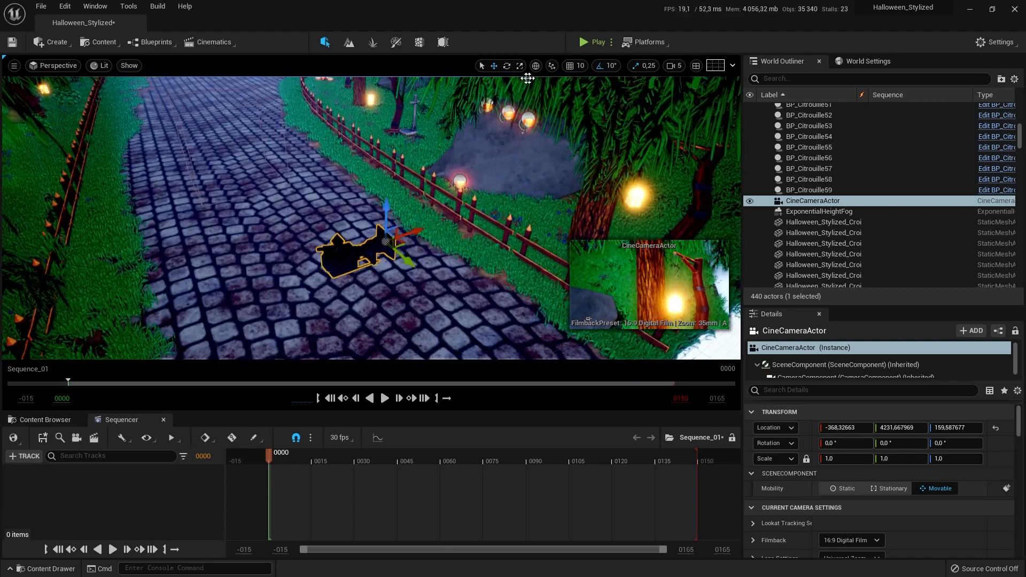
Rotate the cine camera to about -80° around the Z axis so it looks along the path.
left_click(509, 70)
left_click_drag(369, 278, 421, 276)
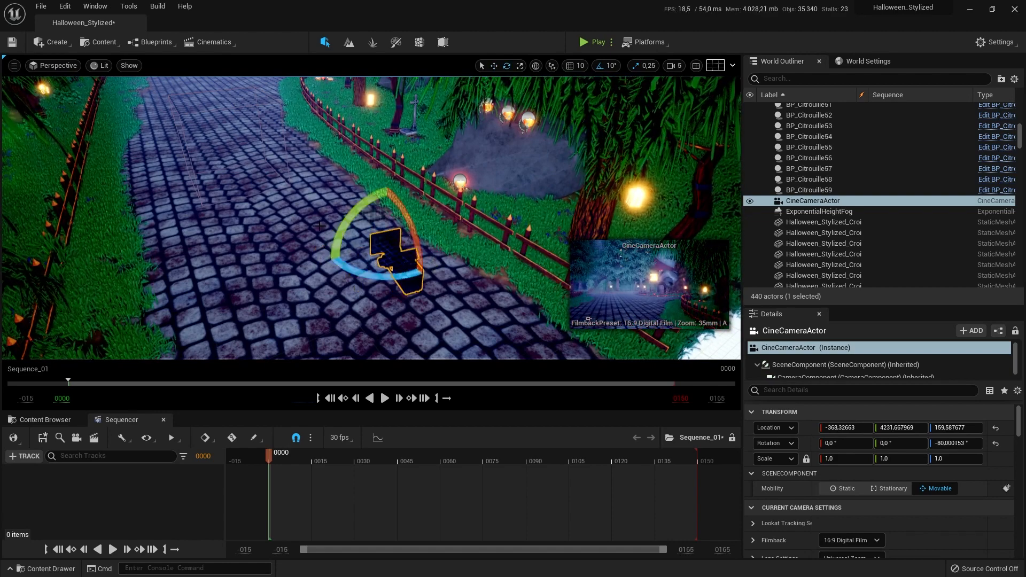
key("w")
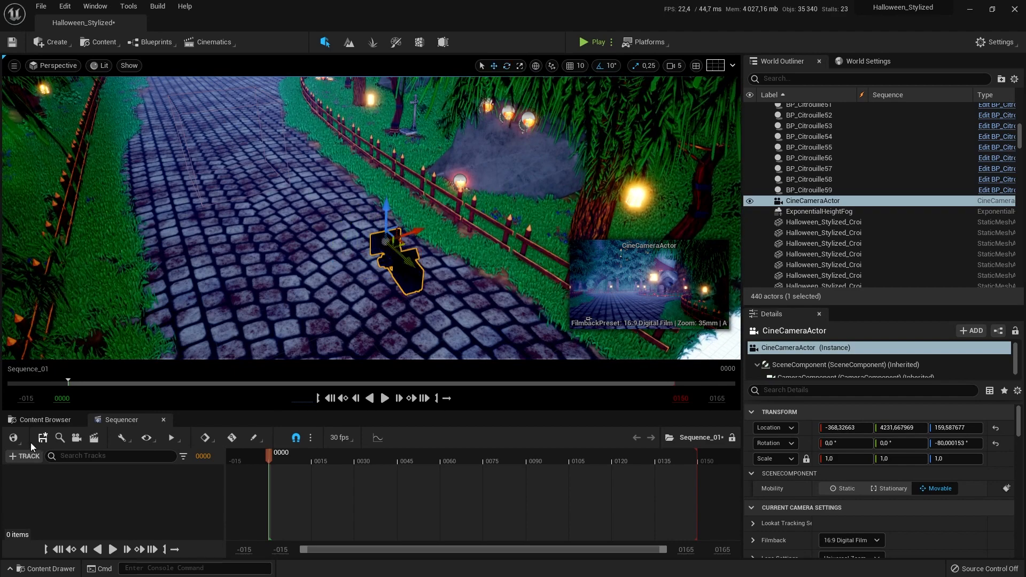
Add the existing CineCameraActor to Sequence_01 as an actor track.
left_click(25, 455)
mouse_move(82, 305)
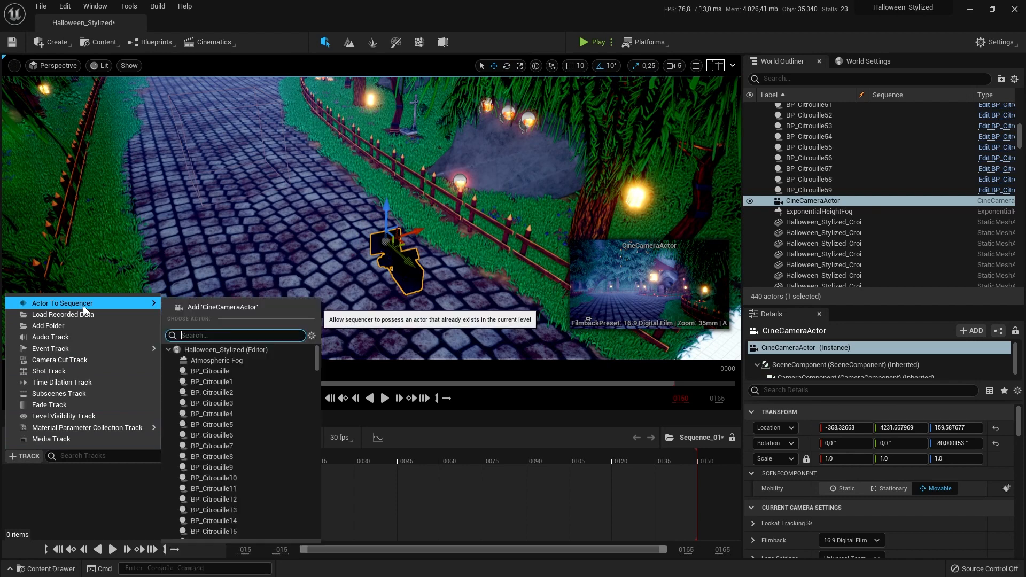
type("cine")
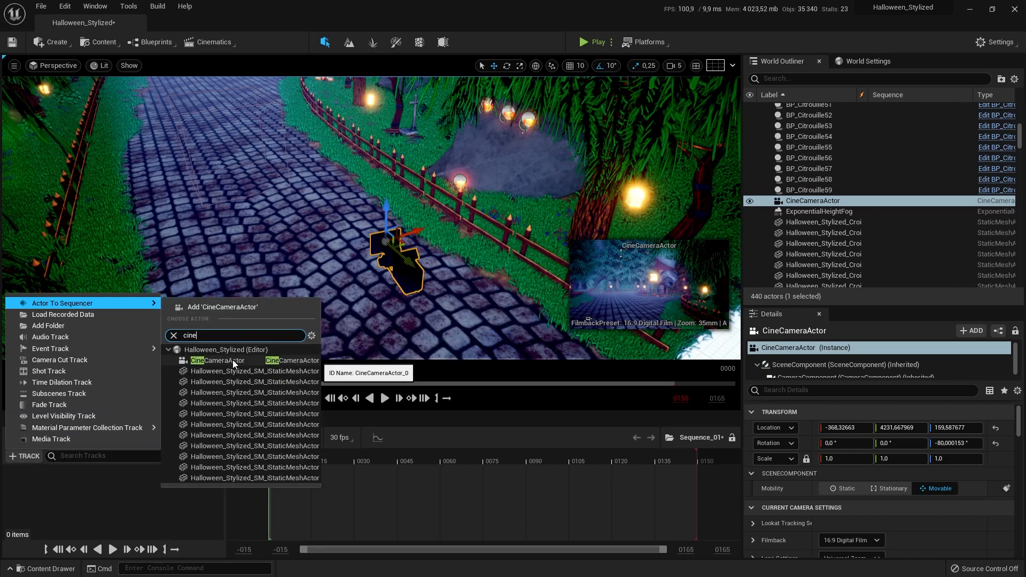
left_click(233, 361)
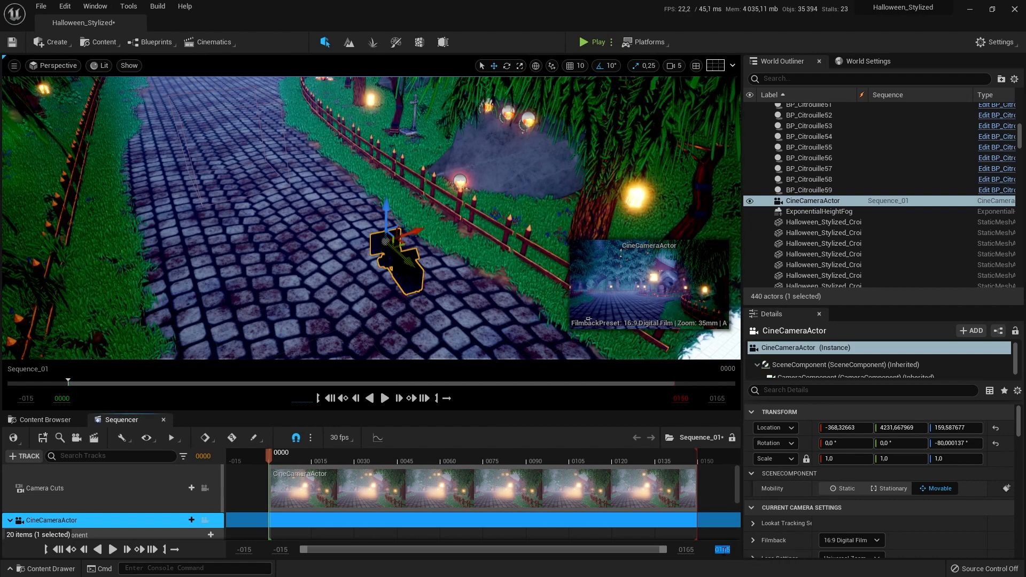
Set both the working range end and the view range end of the timeline to frame 3000.
left_click(725, 550)
type("3000")
key("Return")
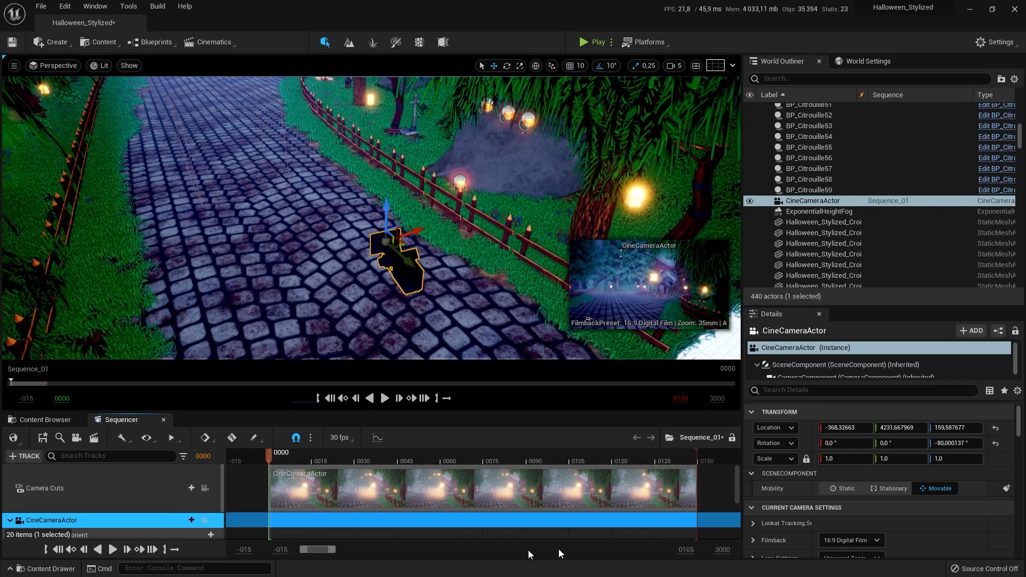
left_click(686, 549)
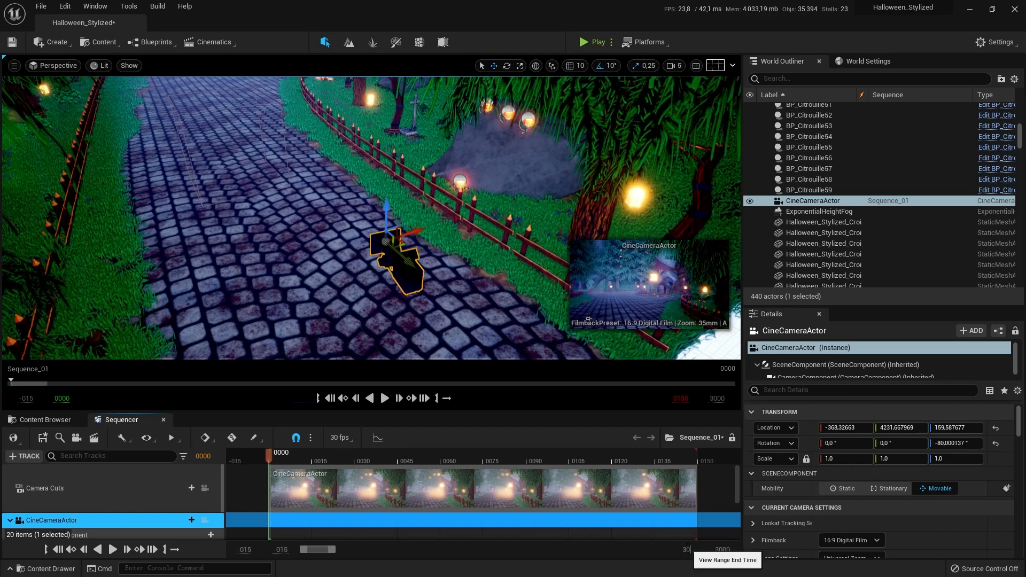
type("3000")
key("Return")
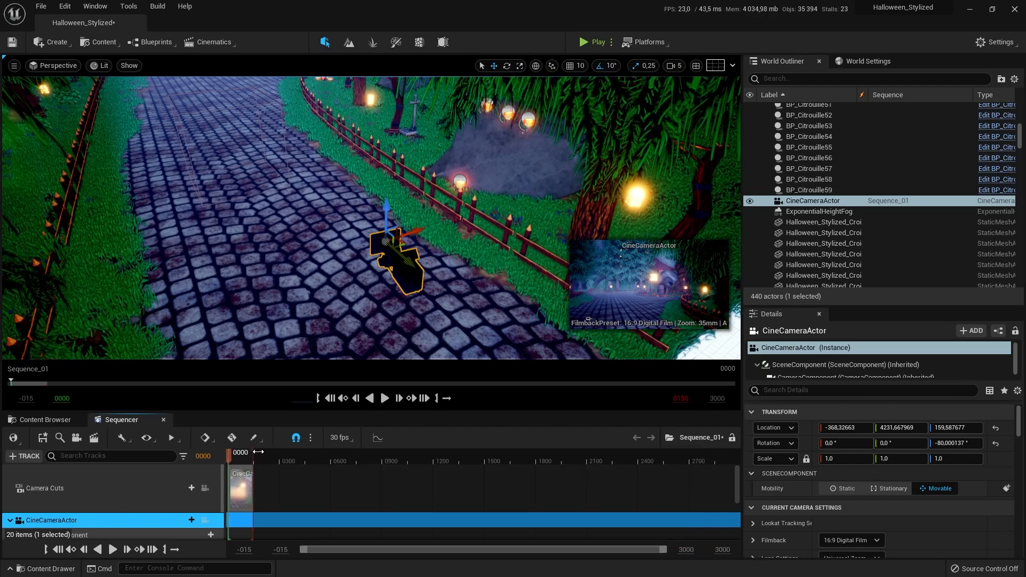
Set the sequence's playback end to frame 3000, widening the timeline range to 3500 for the adjustment and restoring it to 3000.
left_click_drag(258, 452, 752, 471)
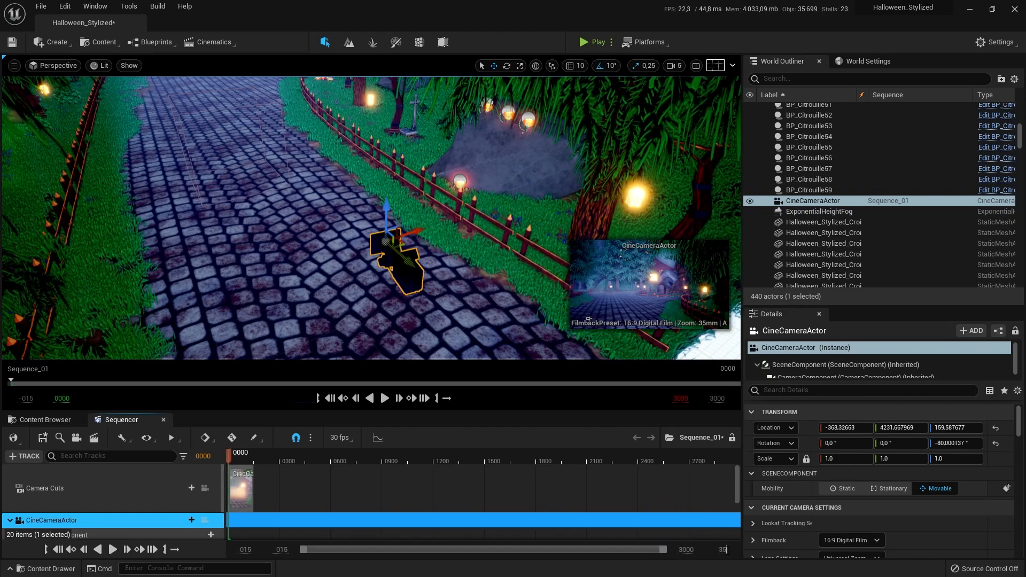
left_click(686, 549)
type("3")
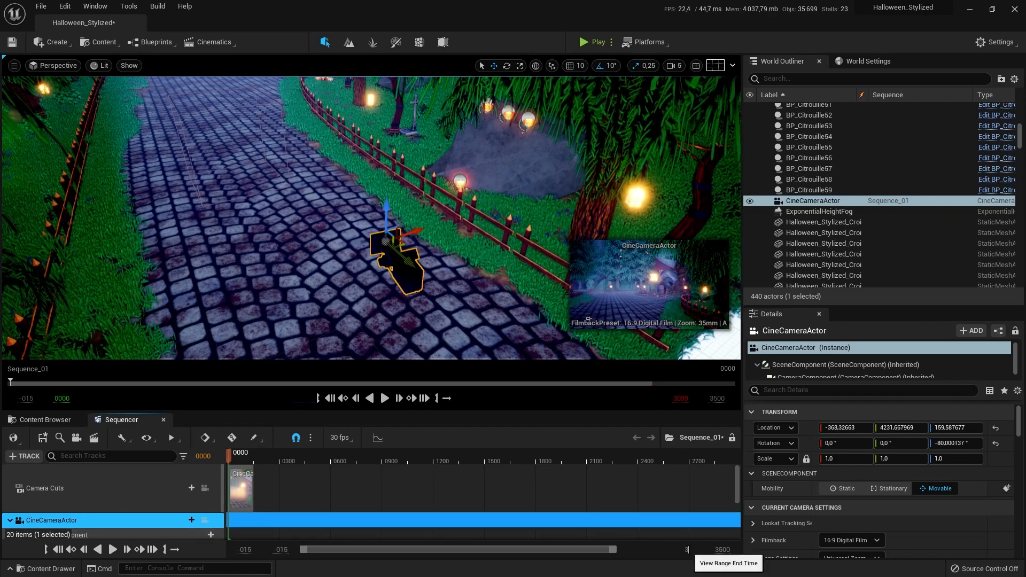
type("500")
key("Return")
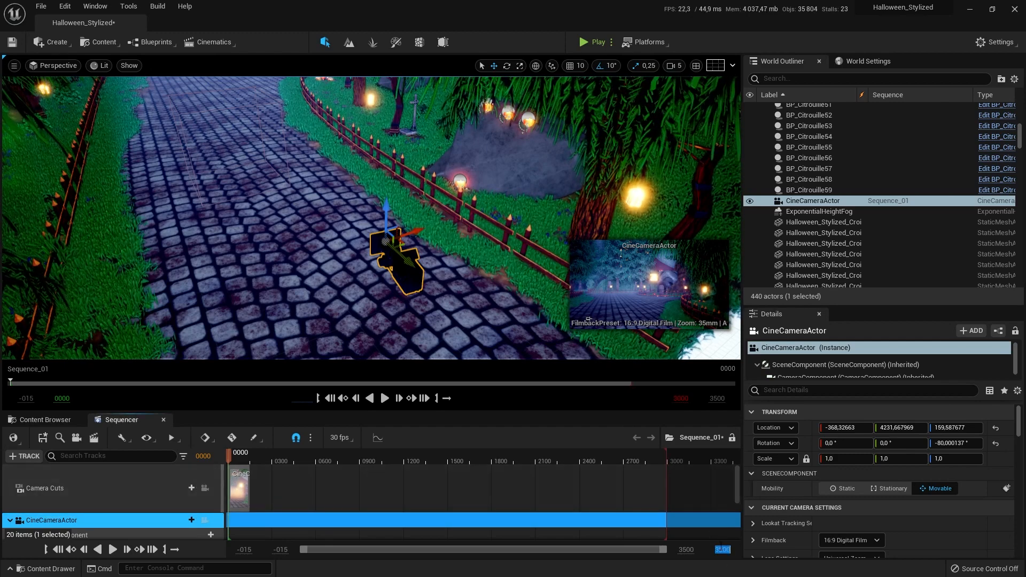
key("Return")
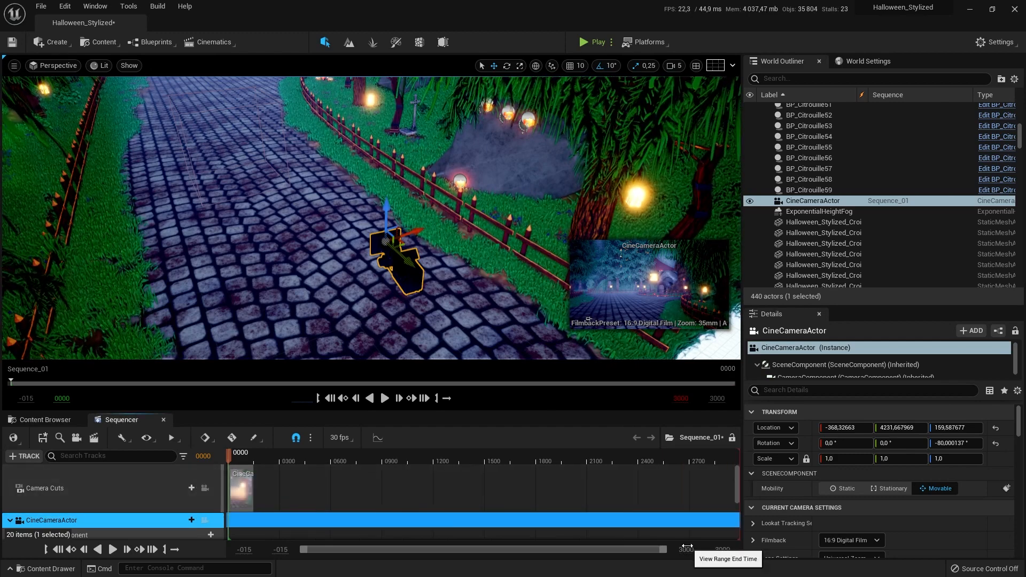
left_click(687, 548)
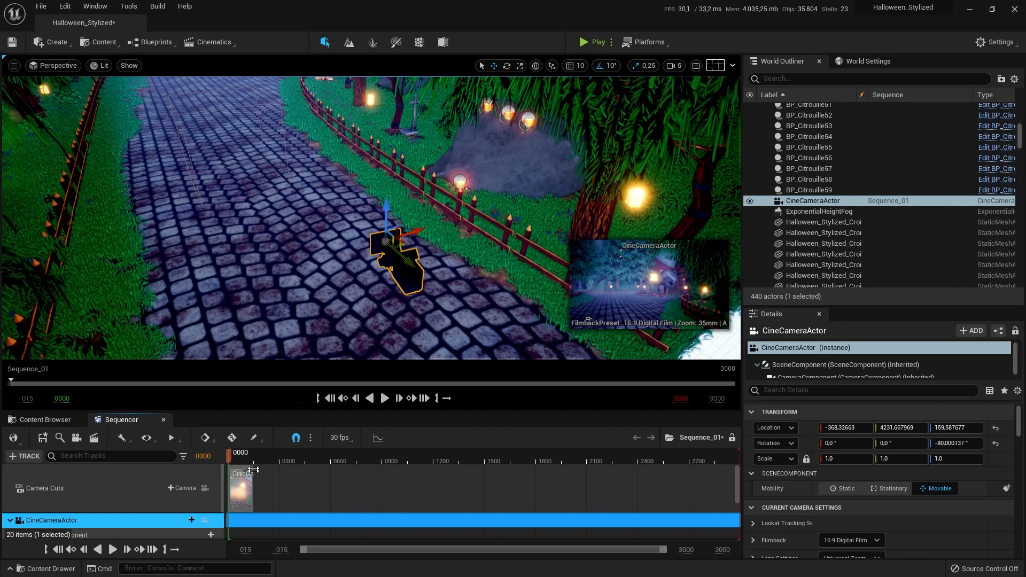
Extend the CineCameraActor section on the Camera Cuts track to the end of the playback range.
left_click_drag(253, 473, 727, 473)
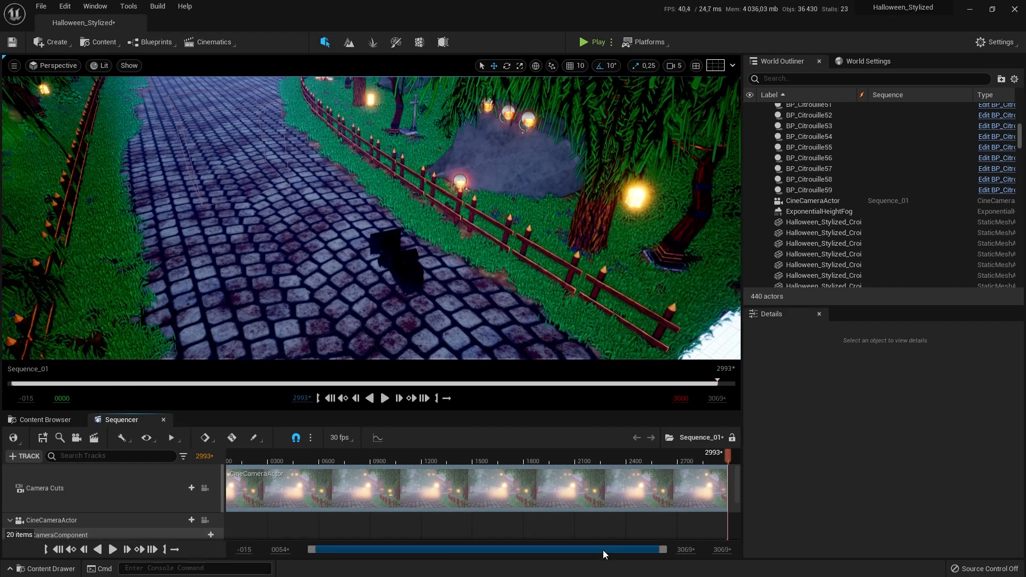
left_click_drag(600, 550, 543, 554)
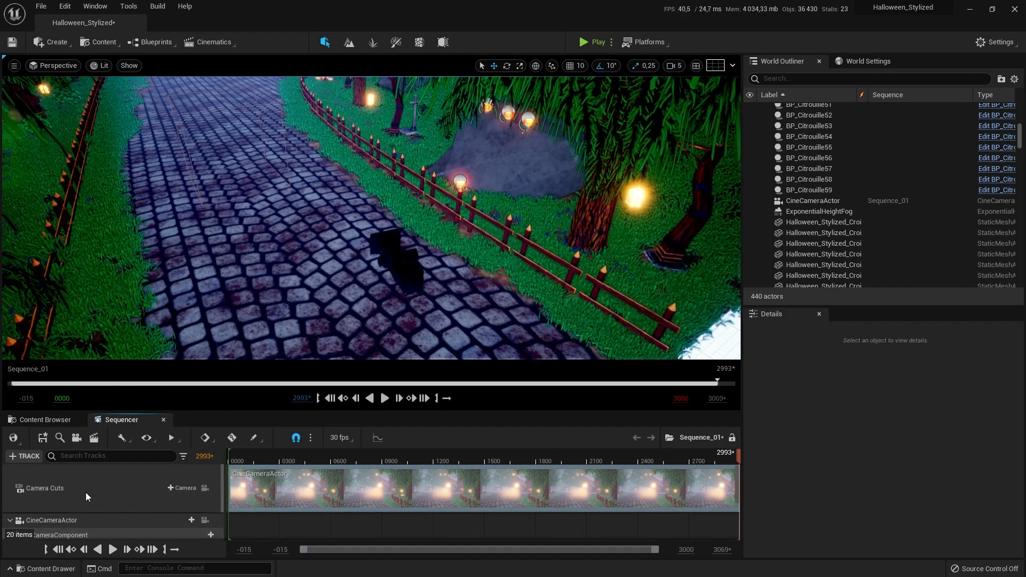
scroll(86, 492, "down", 3)
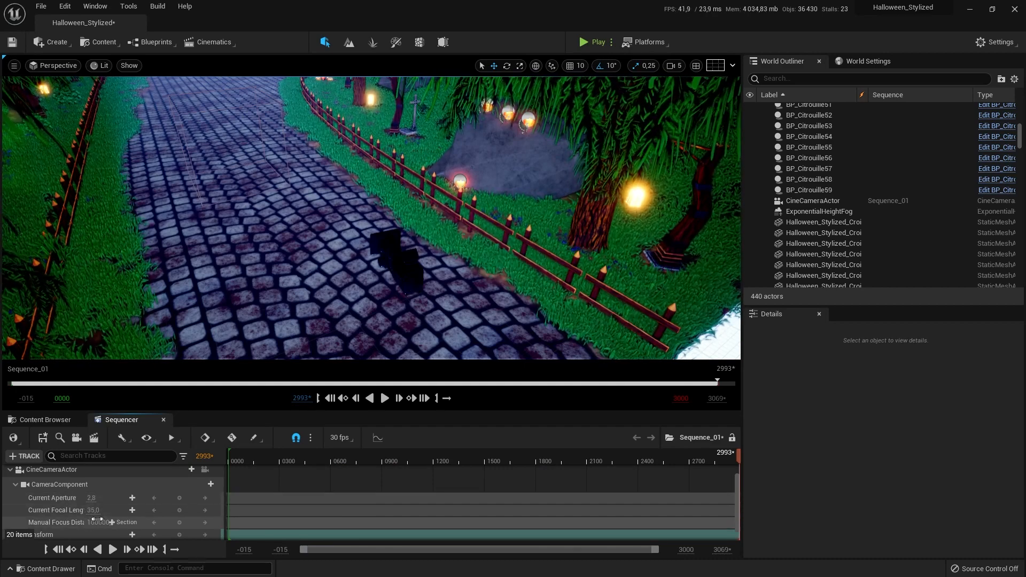
scroll(99, 520, "down", 1)
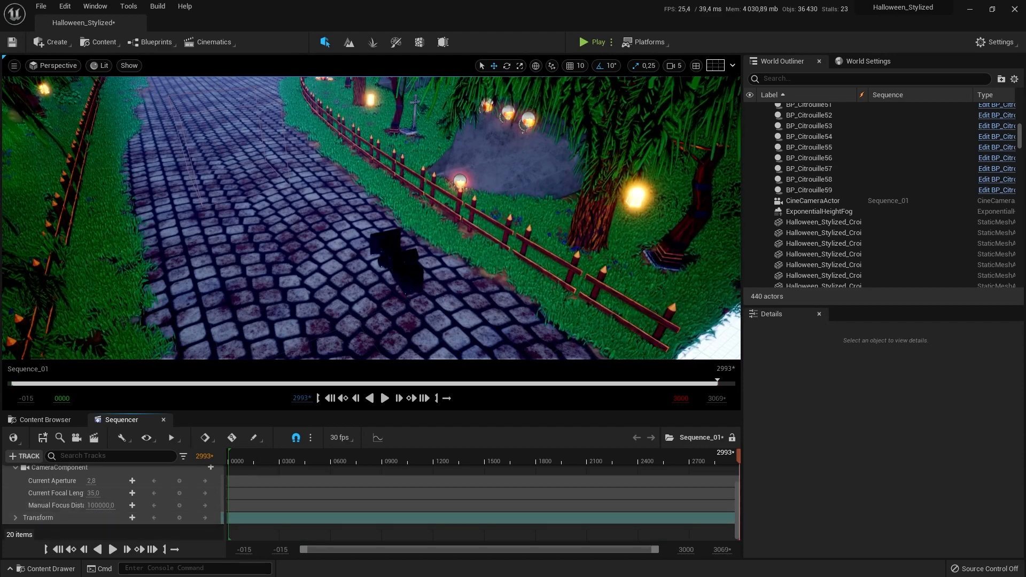
Select the CineCameraActor on the cobblestone path and start piloting it.
left_click(400, 245)
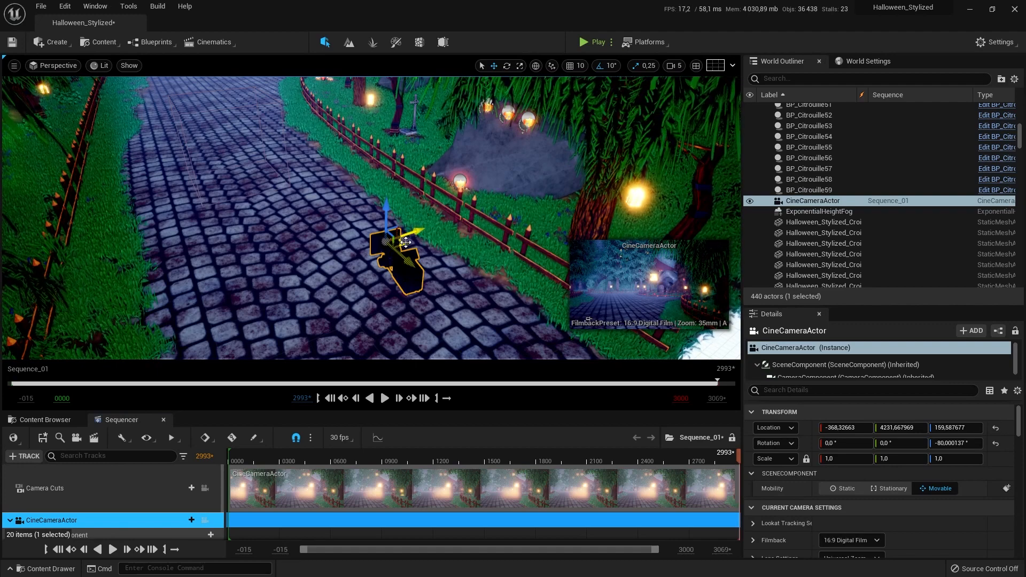
right_click(828, 204)
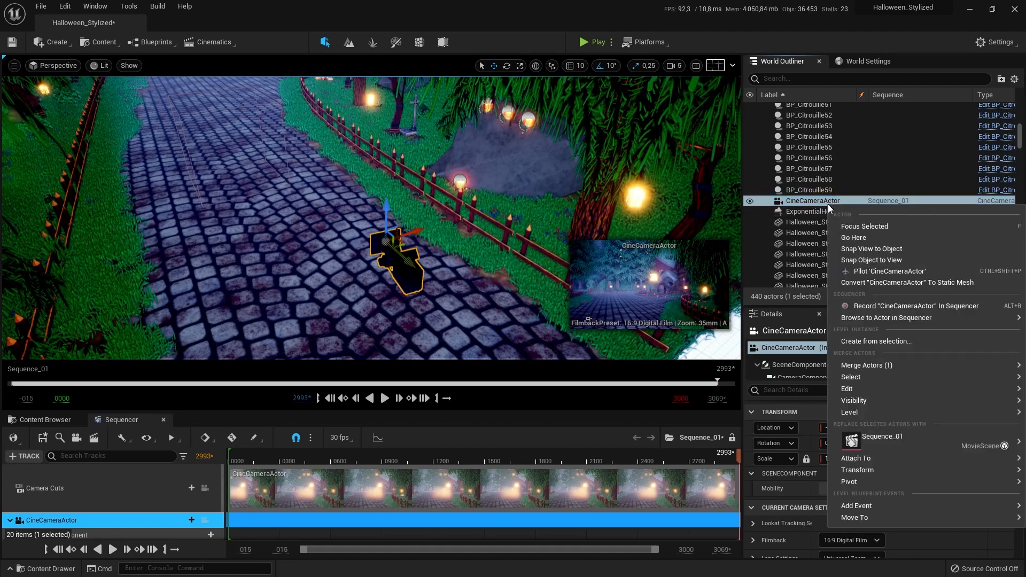
left_click(884, 272)
Fly the piloted camera back along the cobblestone path and turn it towards the bush and wooden fence at the roadside.
mouse_move(484, 241)
middle_mouse_down()
mouse_move(467, 198)
mouse_move(481, 289)
mouse_move(466, 209)
mouse_move(475, 251)
mouse_move(484, 244)
middle_mouse_up()
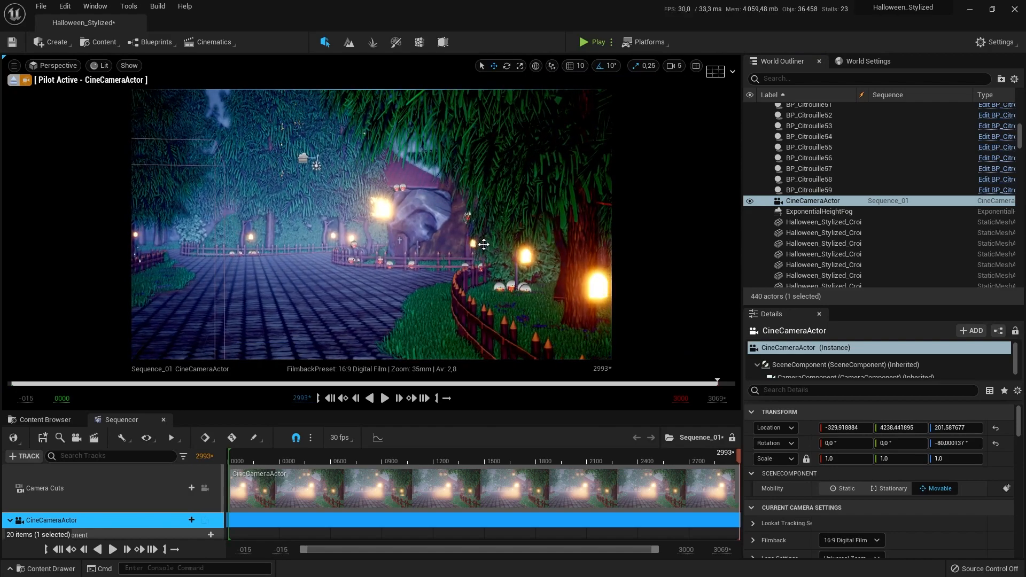
mouse_move(484, 244)
right_mouse_down()
mouse_move(457, 245)
mouse_move(470, 245)
right_mouse_up()
key("s")
key("s")
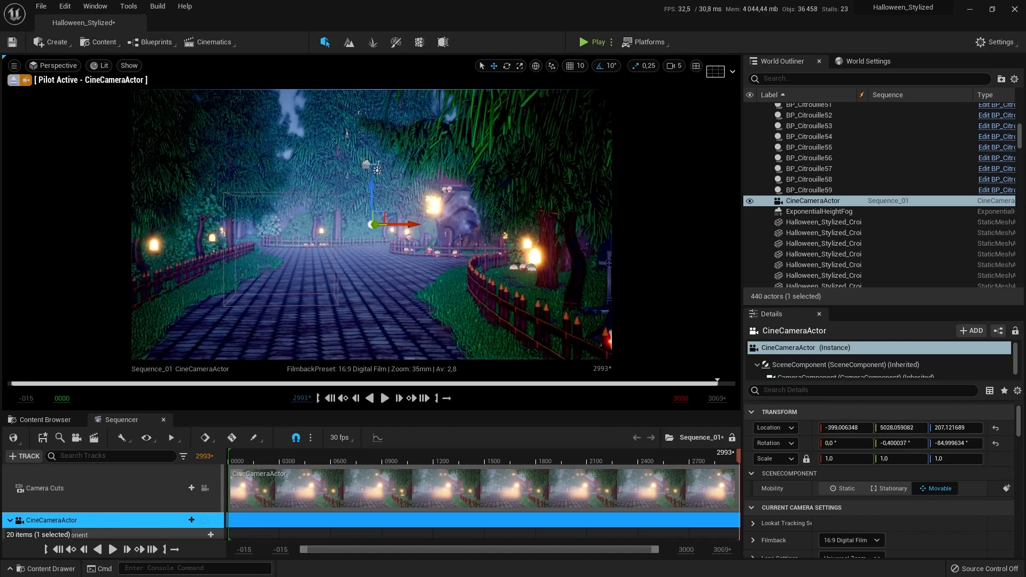
key("w")
key("w")
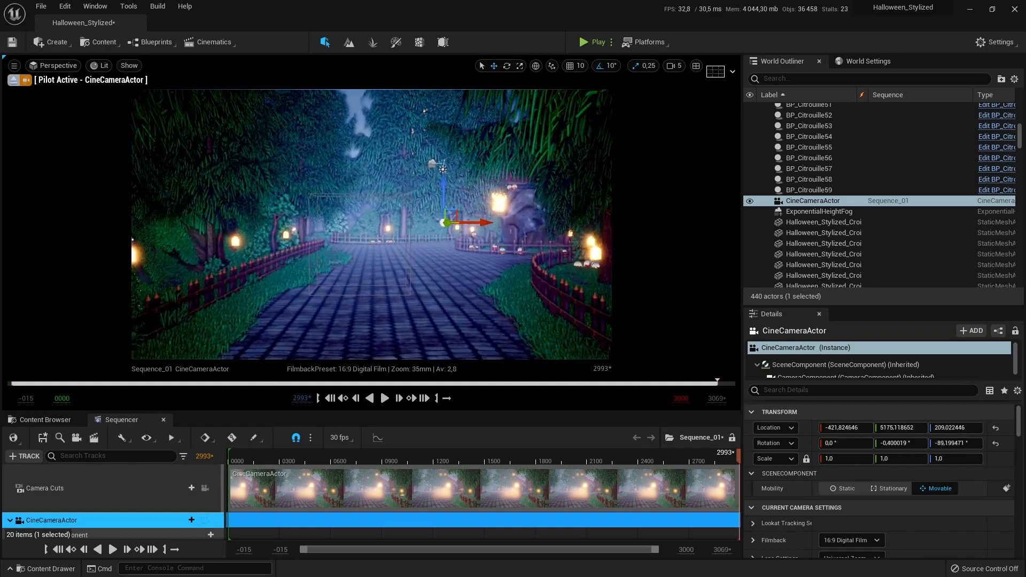
right_click_drag(470, 245, 406, 252)
key("w")
key("e")
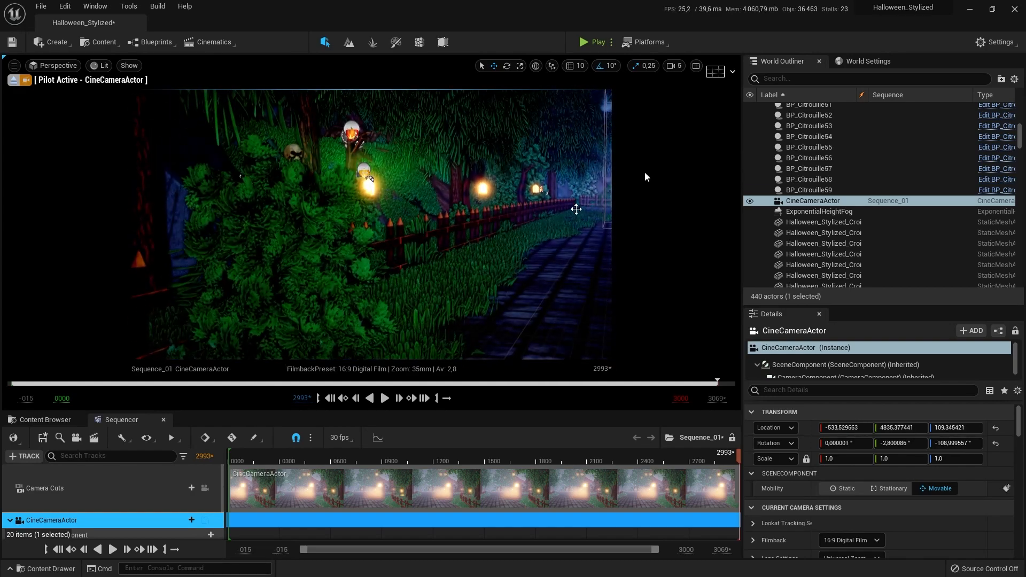
Set the camera speed to 2 and frame the skull-topped tombstone behind the fence, with the bush in the foreground.
left_click(675, 65)
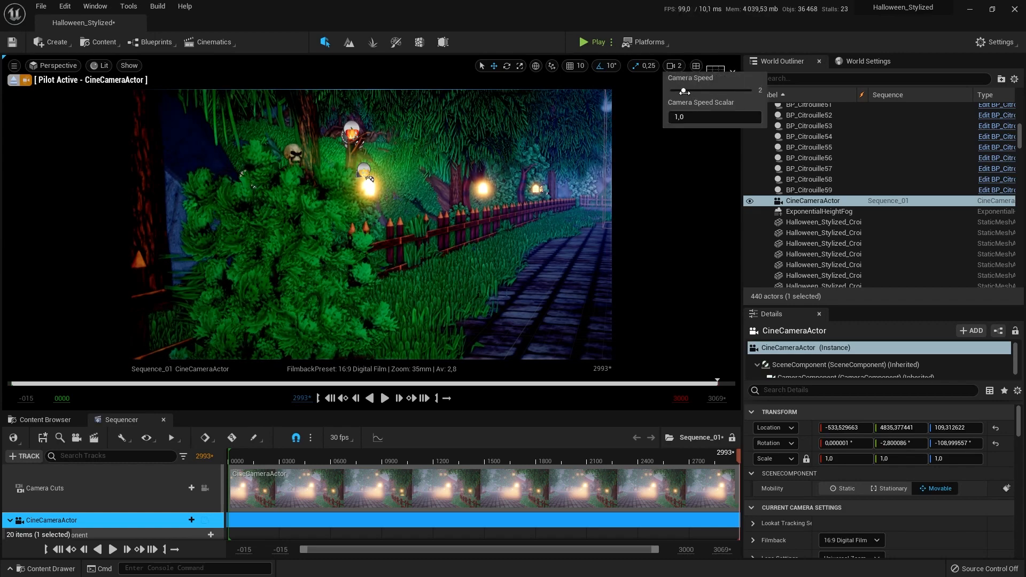
right_click_drag(433, 273, 414, 255)
key("q")
key("w")
key("s")
key("d")
key("q")
key("d")
key("e")
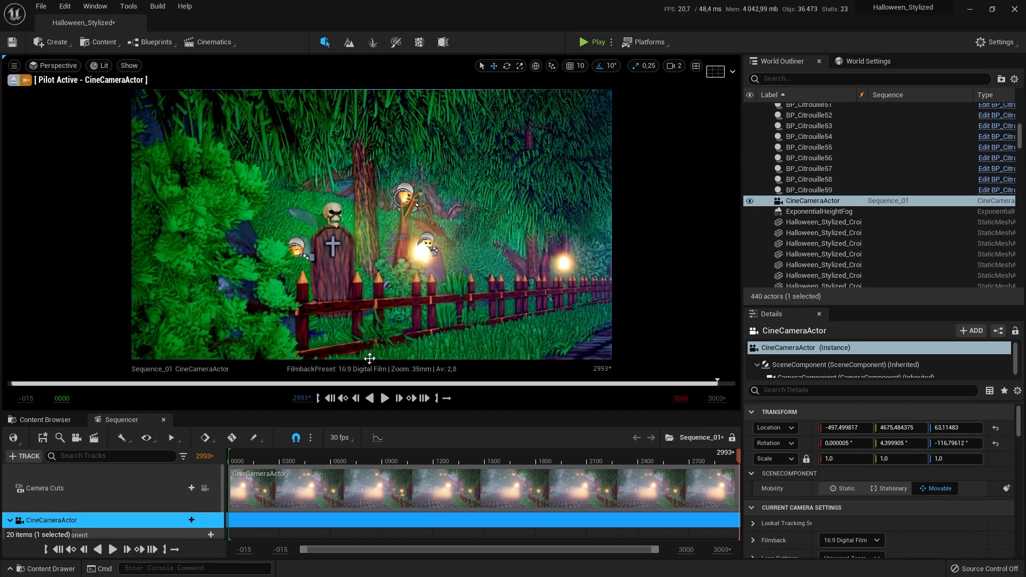
Set the camera's Manual Focus Distance to 125 in Sequence_01, trying out other focus distances first.
scroll(140, 511, "down", 3)
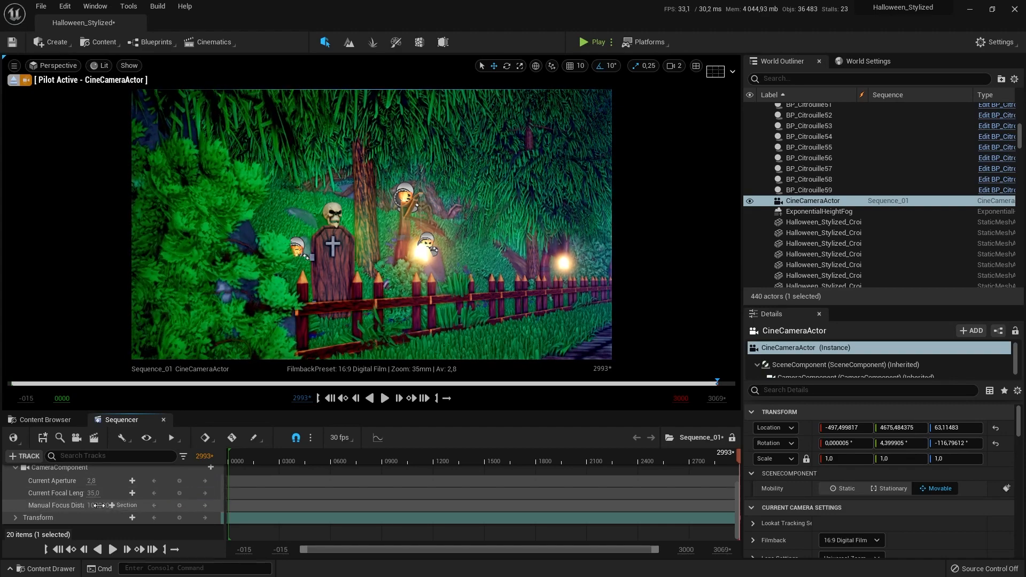
left_click_drag(111, 505, 85, 505)
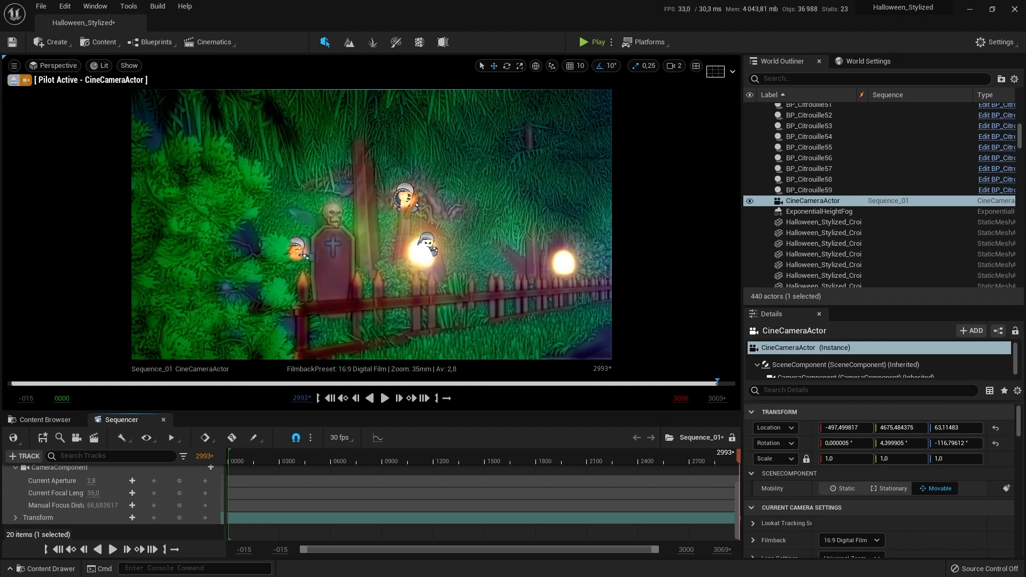
left_click_drag(100, 505, 146, 493)
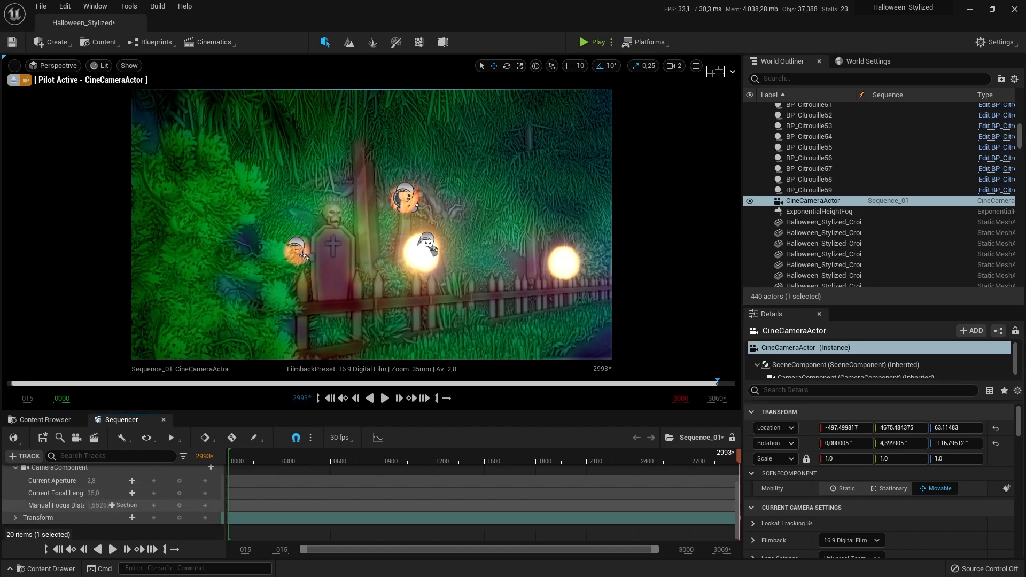
mouse_move(95, 505)
left_mouse_down()
mouse_move(203, 505)
mouse_move(96, 505)
left_mouse_up()
left_click(96, 505)
type("125")
key("Return")
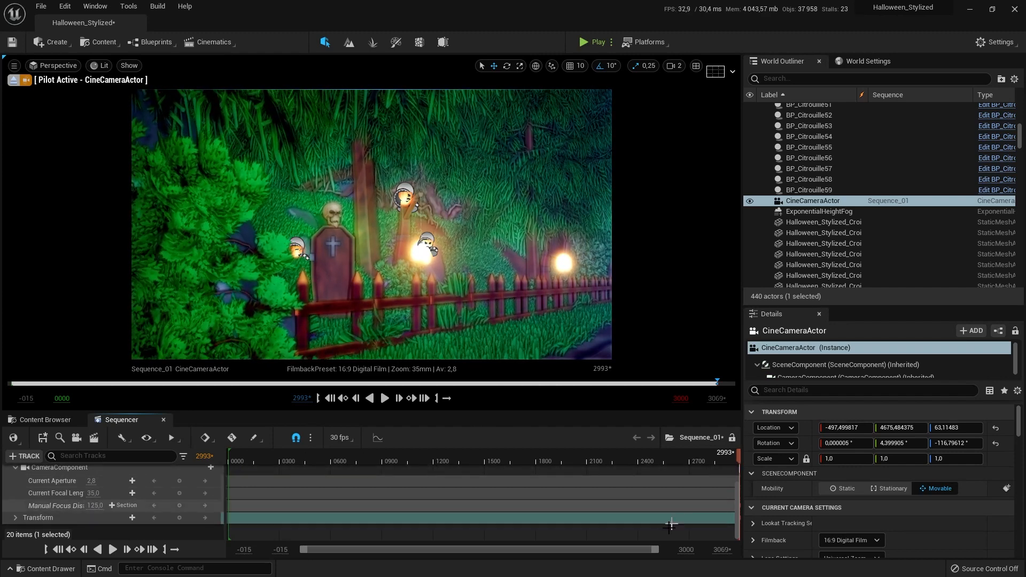
left_click_drag(645, 551, 659, 547)
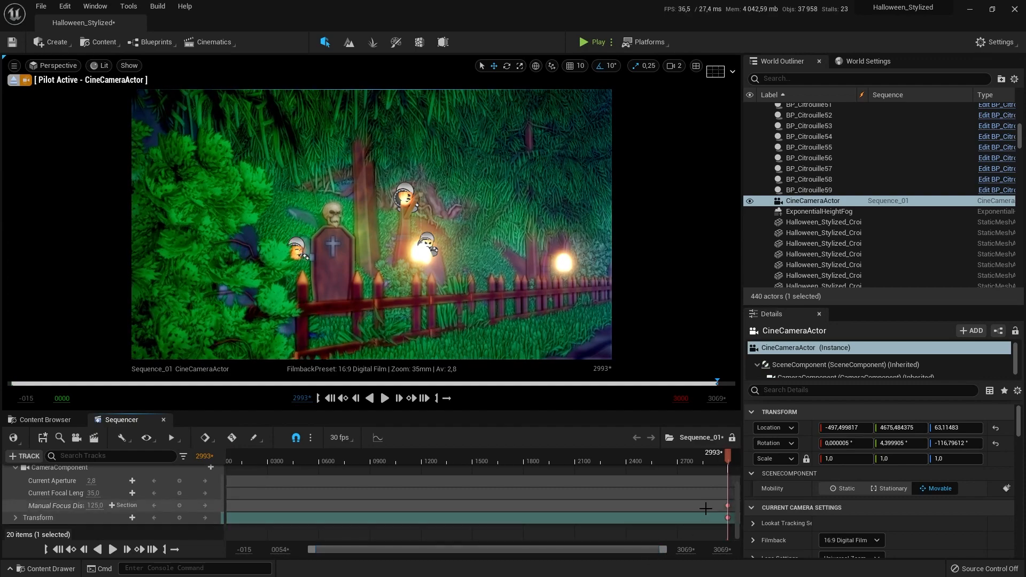
key("Delete")
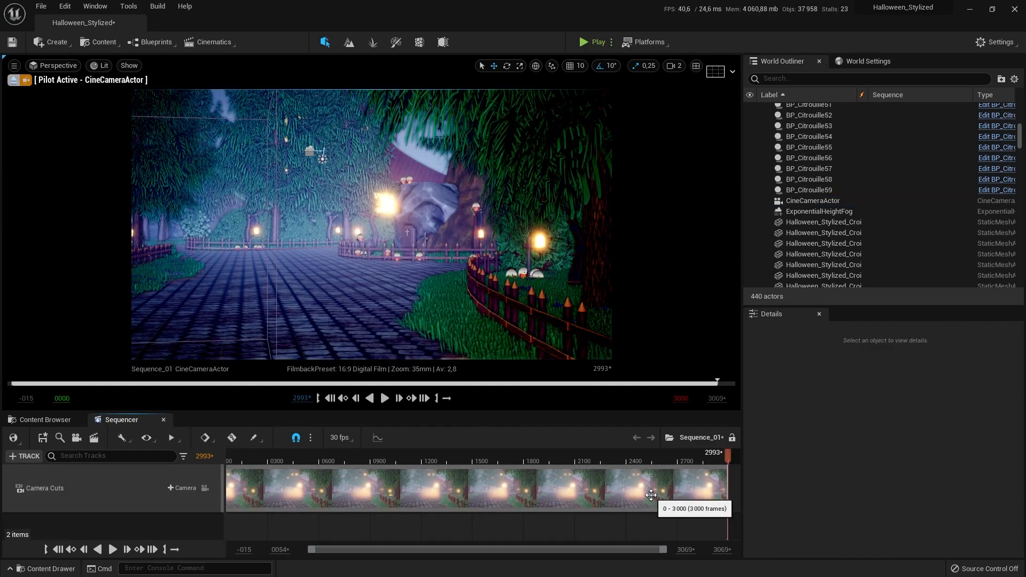
key("ctrl+z")
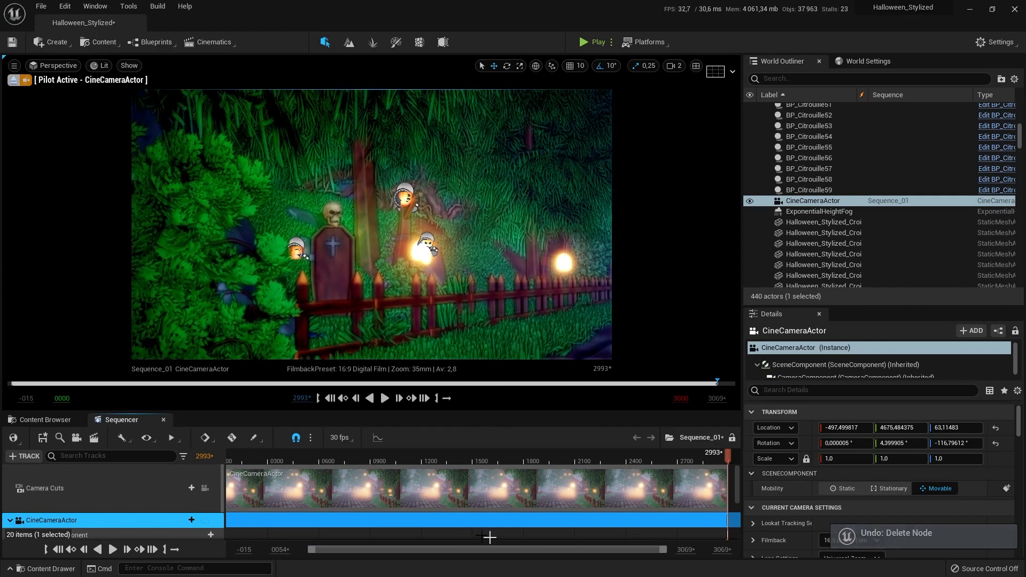
Delete the Manual Focus Distance and Transform keys at frame 2993.
scroll(167, 487, "down", 3)
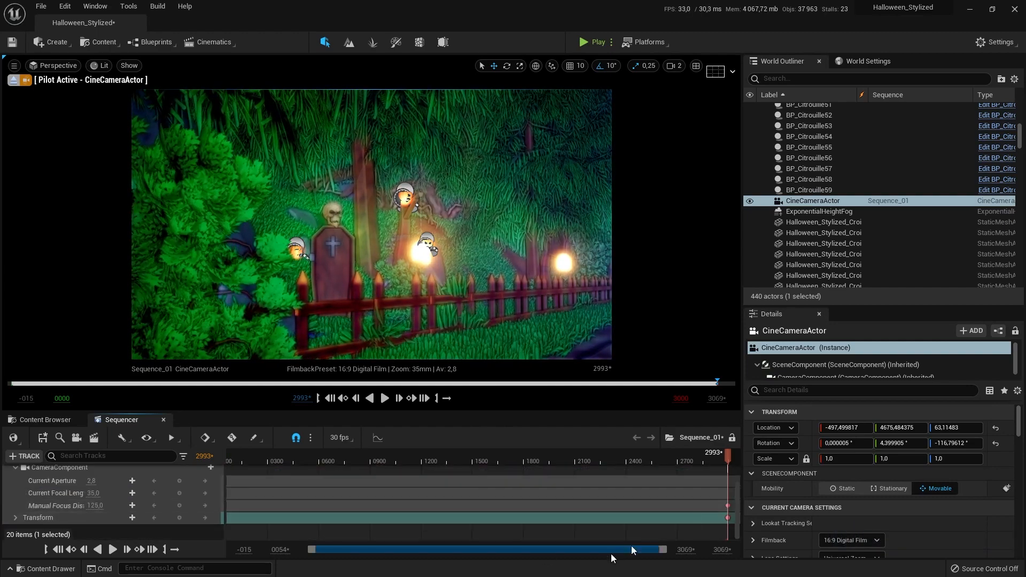
left_click_drag(721, 503, 733, 526)
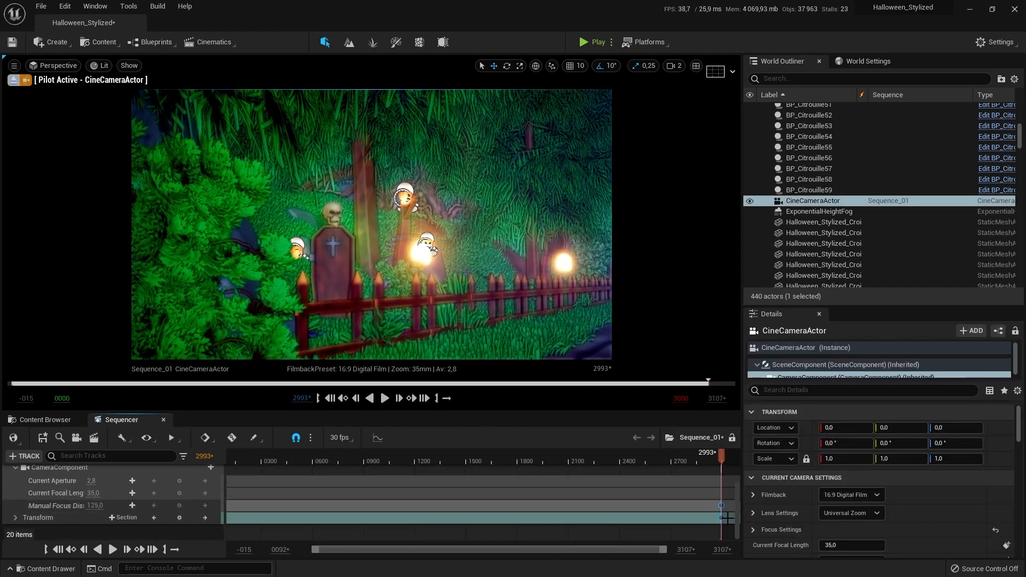
key("Delete")
Key the Manual Focus Distance of 125 and the camera Transform at frame 0.
left_click_drag(721, 457, 206, 470)
left_click_drag(375, 551, 300, 534)
left_click_drag(248, 453, 232, 456)
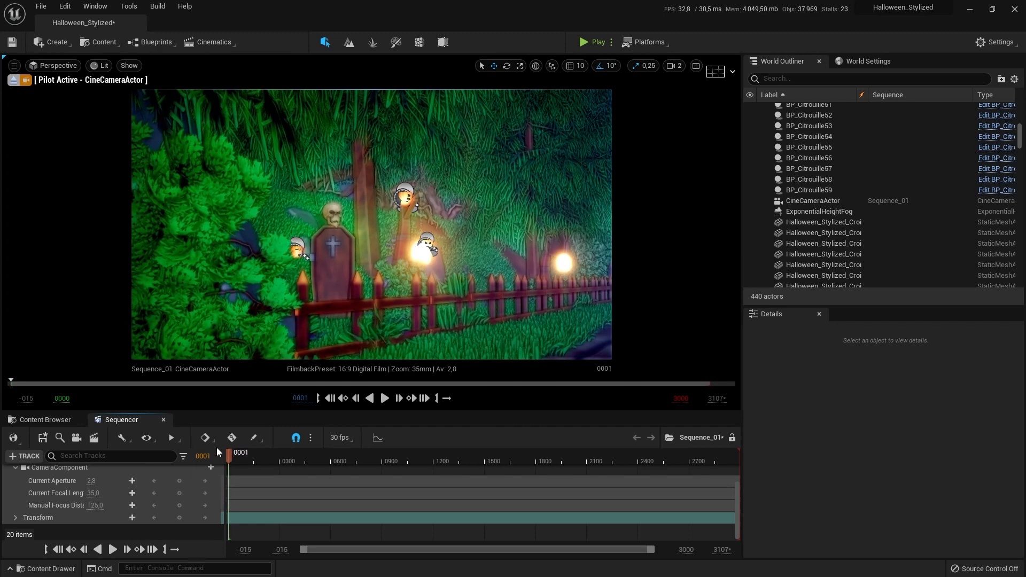
key("Left")
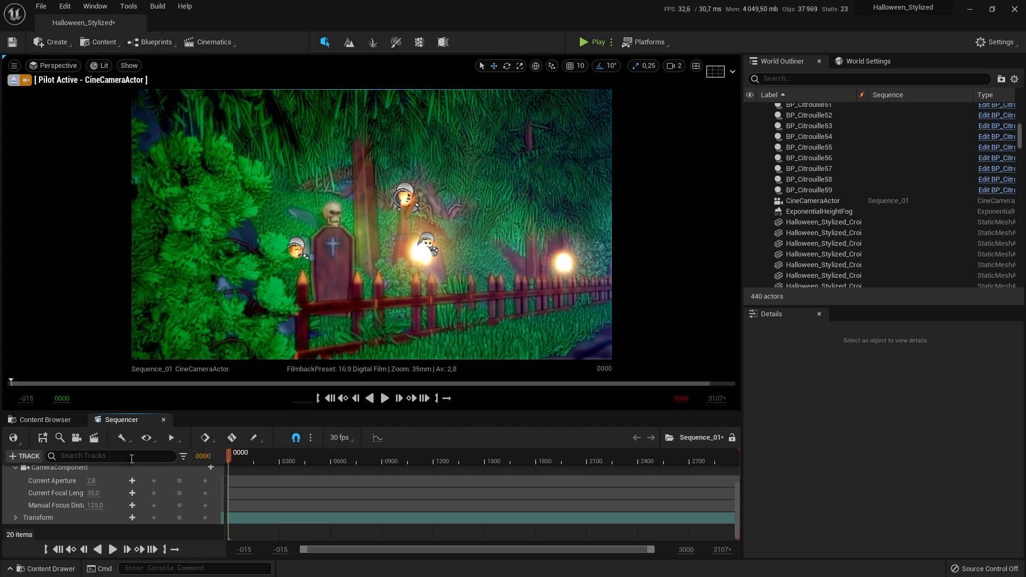
left_click(179, 504)
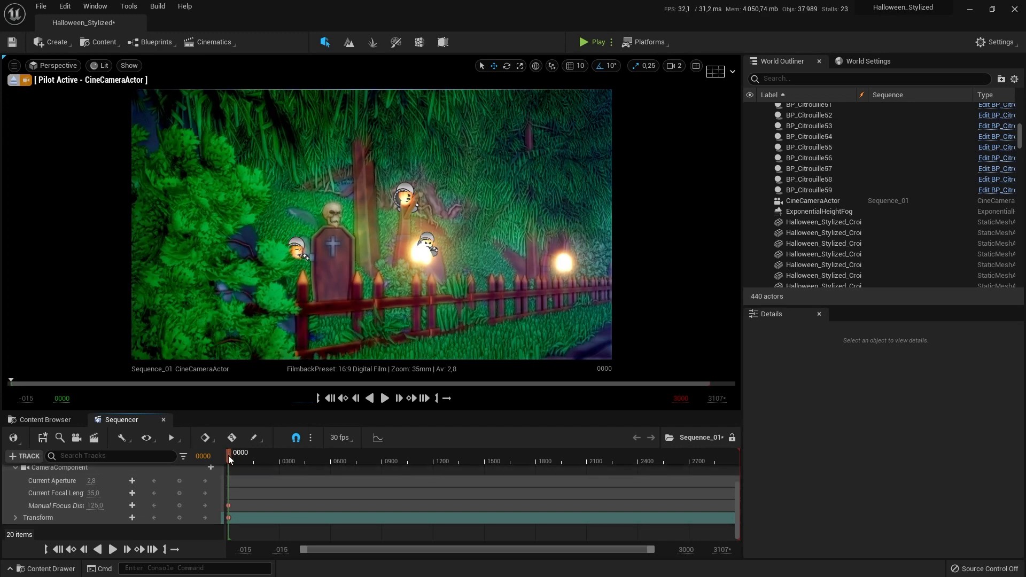
At frame 150, key a Manual Focus Distance of 2600 and the camera Transform.
left_click_drag(229, 455, 253, 457)
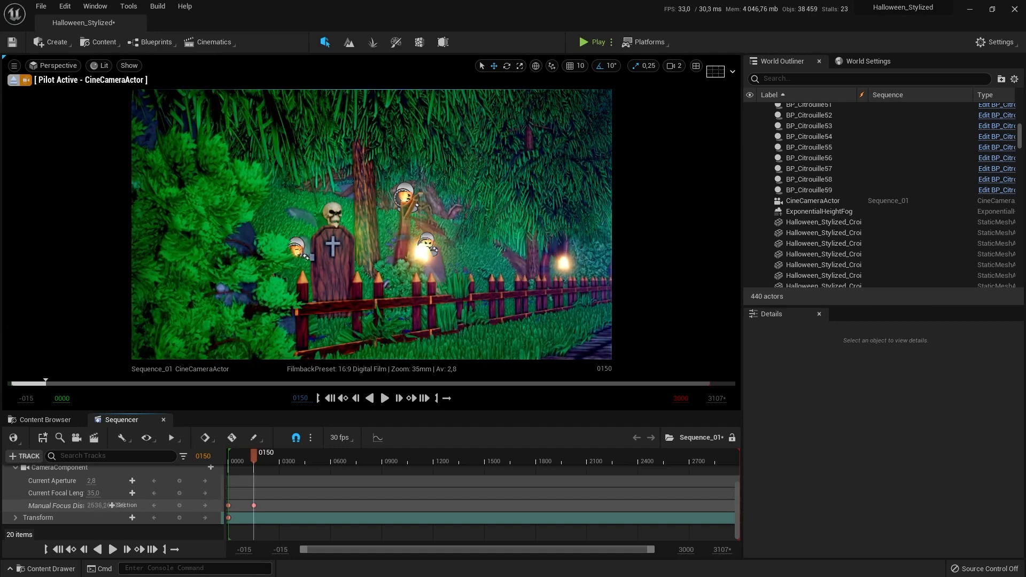
left_click(95, 506)
type("2")
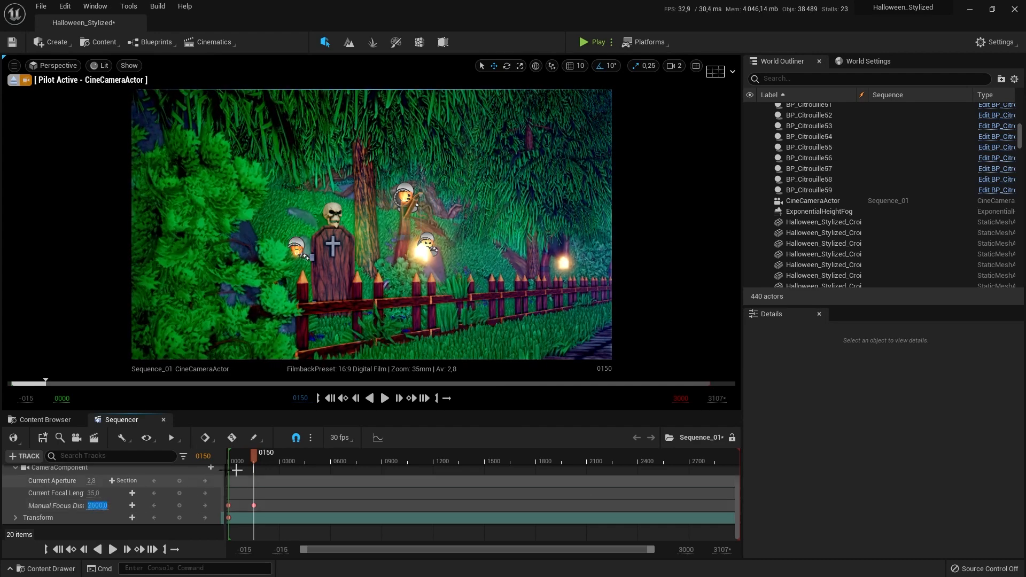
left_click(181, 505)
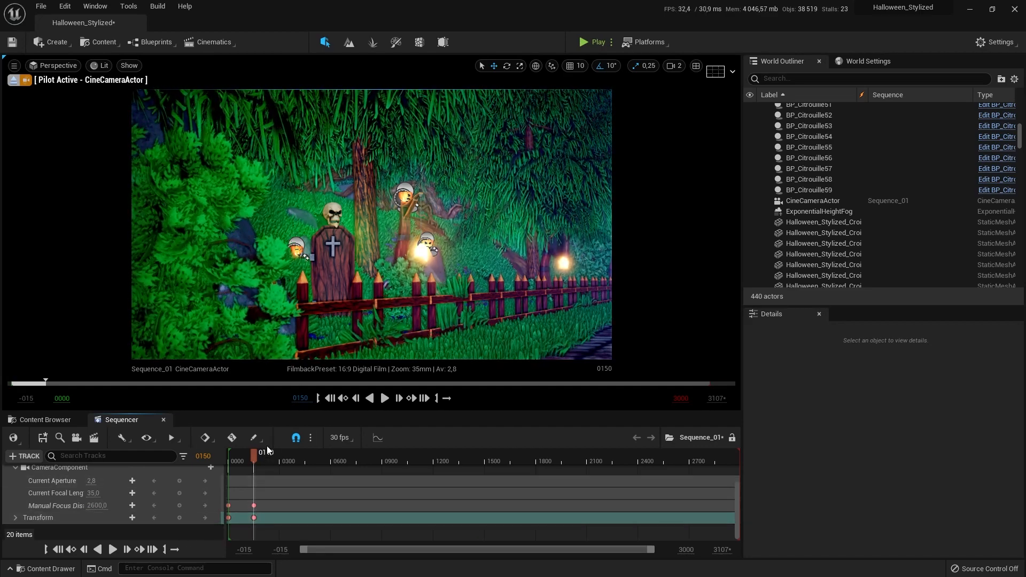
At frame 300, key a Manual Focus Distance of 10000.
left_click_drag(258, 452, 281, 453)
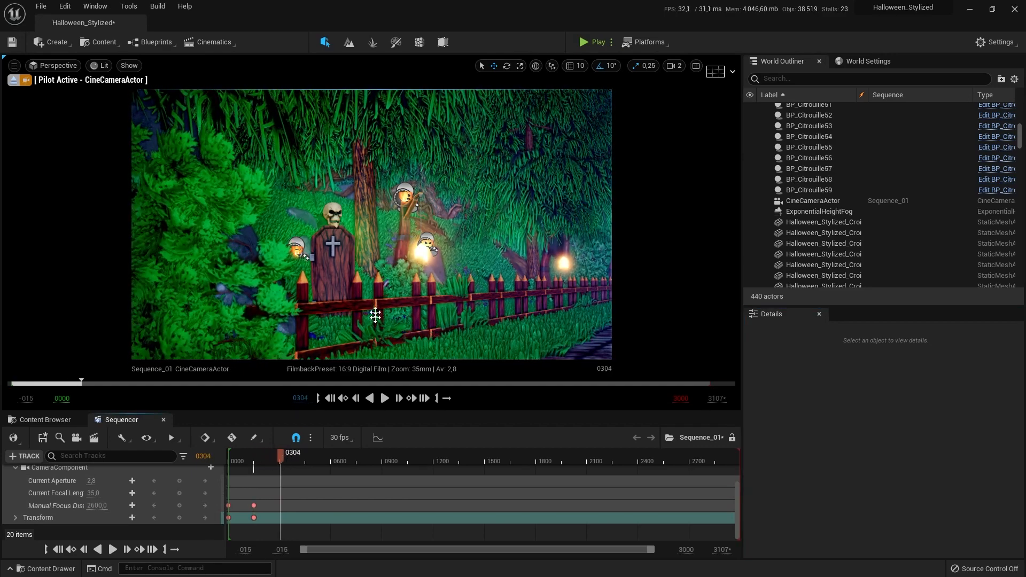
key("Left")
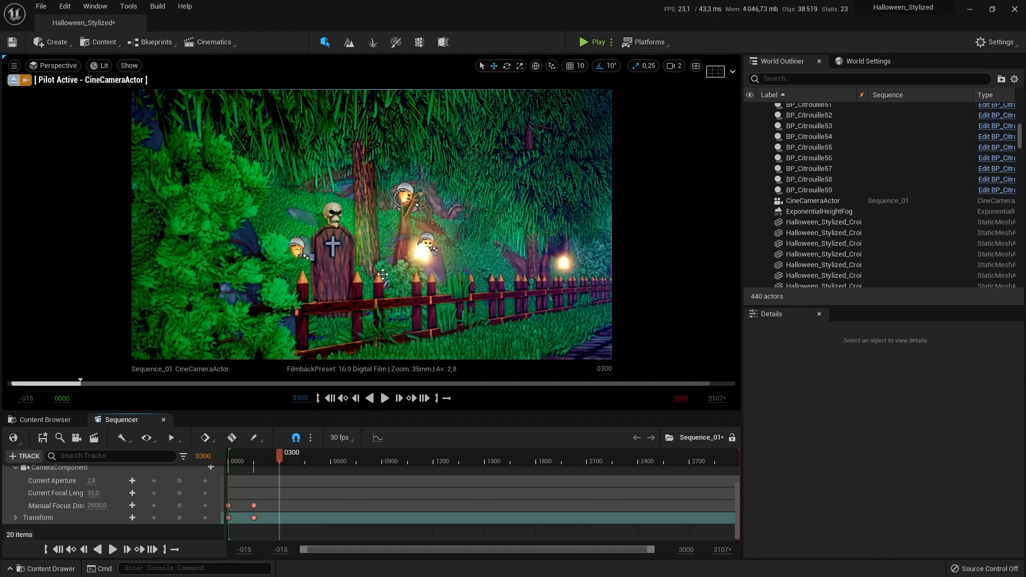
right_click_drag(382, 275, 398, 277)
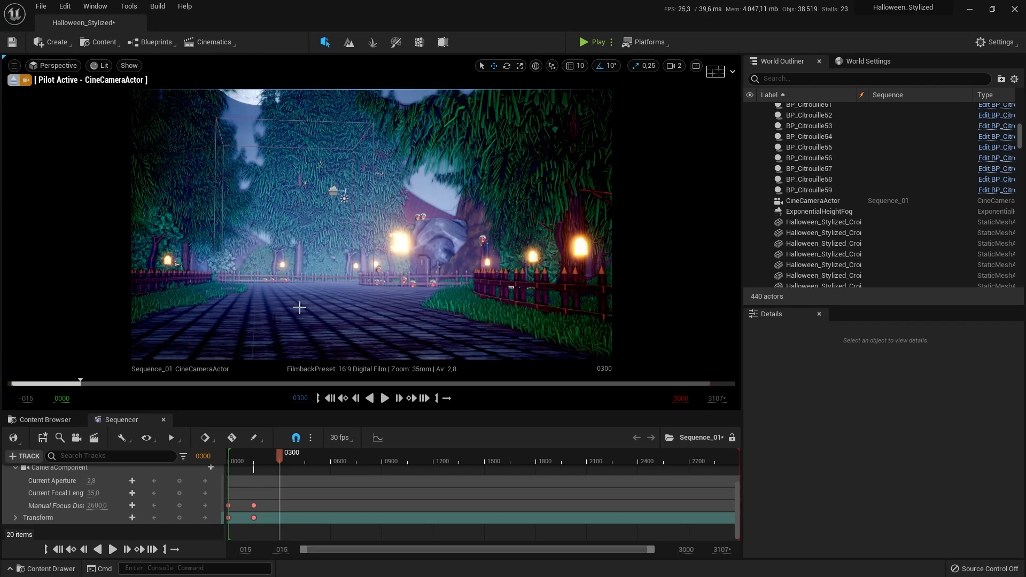
left_click(94, 506)
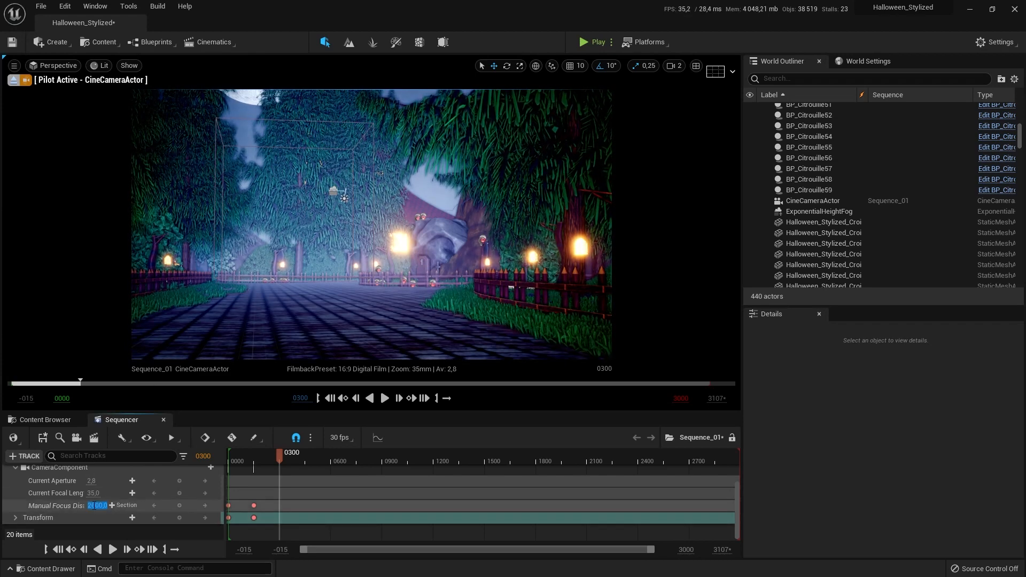
type("10000")
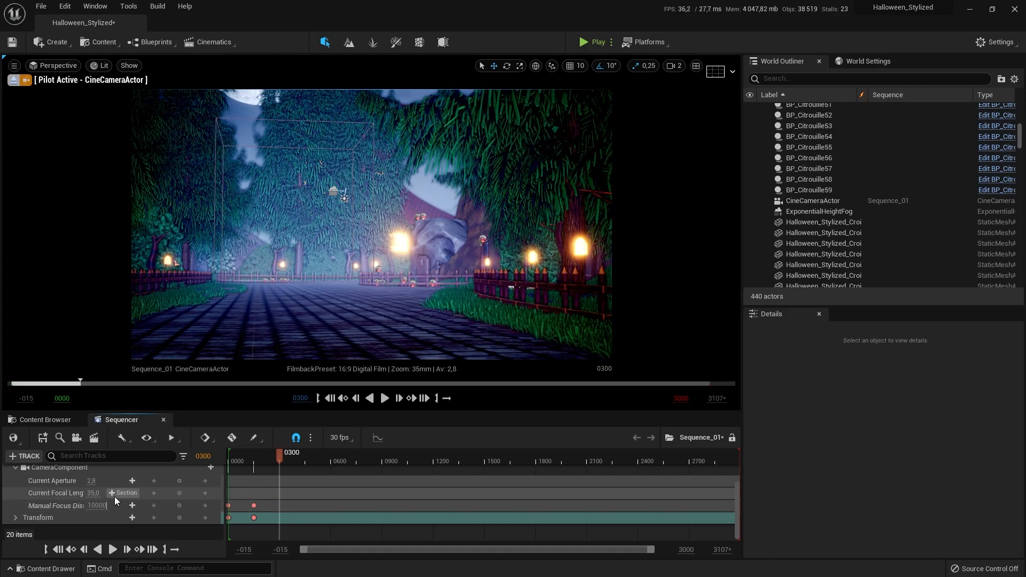
key("Return")
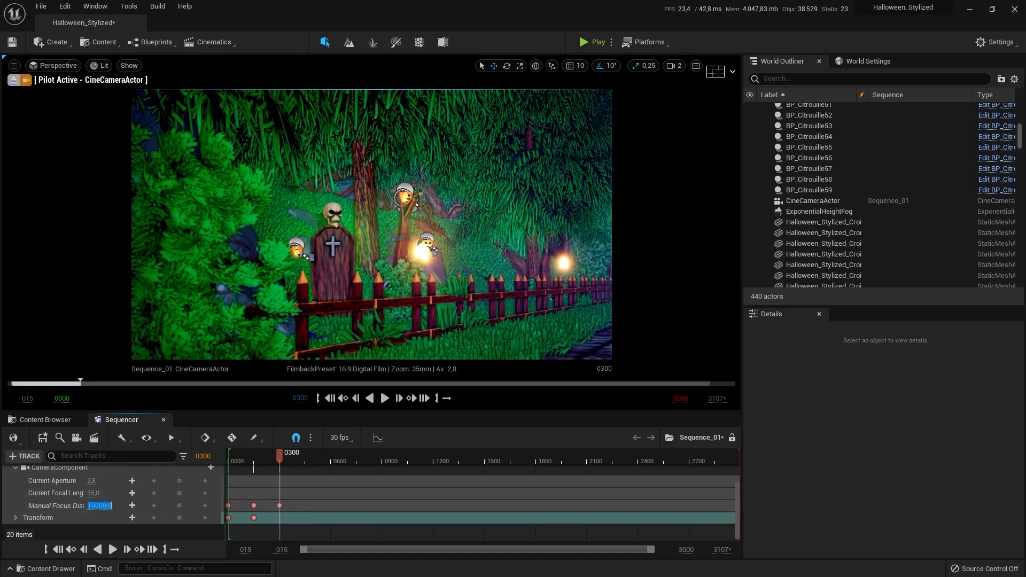
Aim the piloted camera up at the moon above the trees and key its Transform at frame 300.
right_click_drag(385, 267, 431, 259)
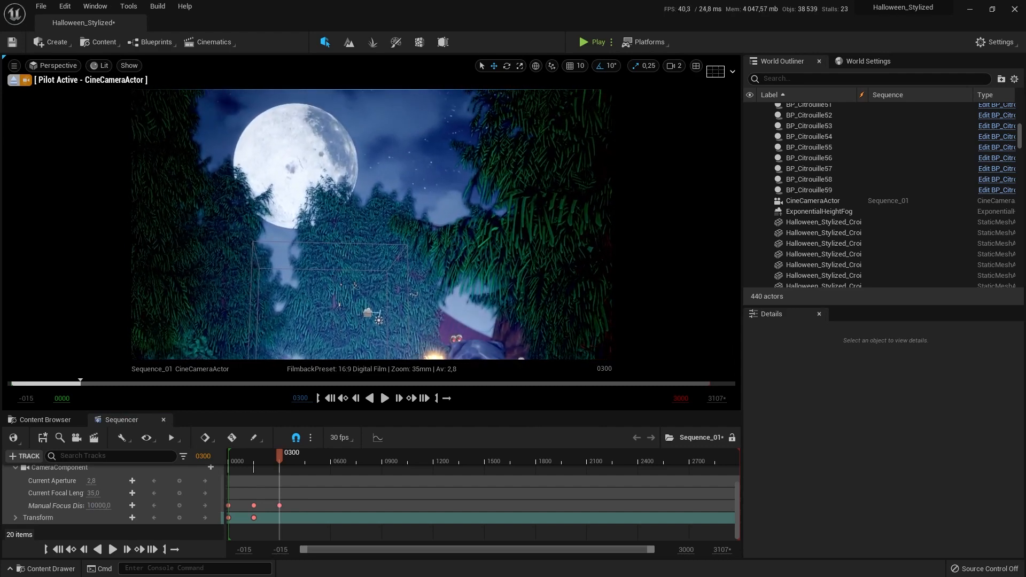
right_click_drag(430, 259, 459, 280)
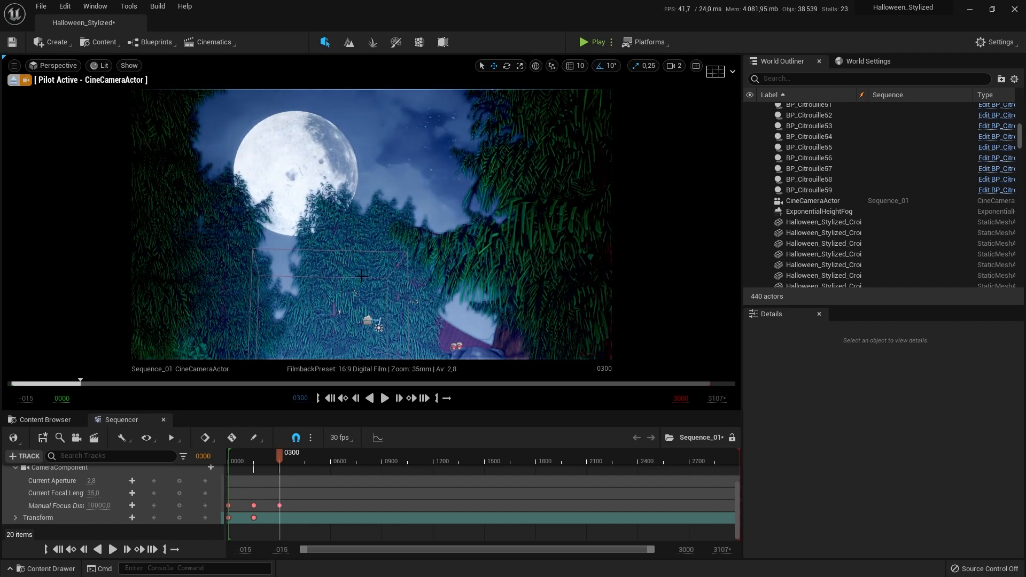
left_click(179, 518)
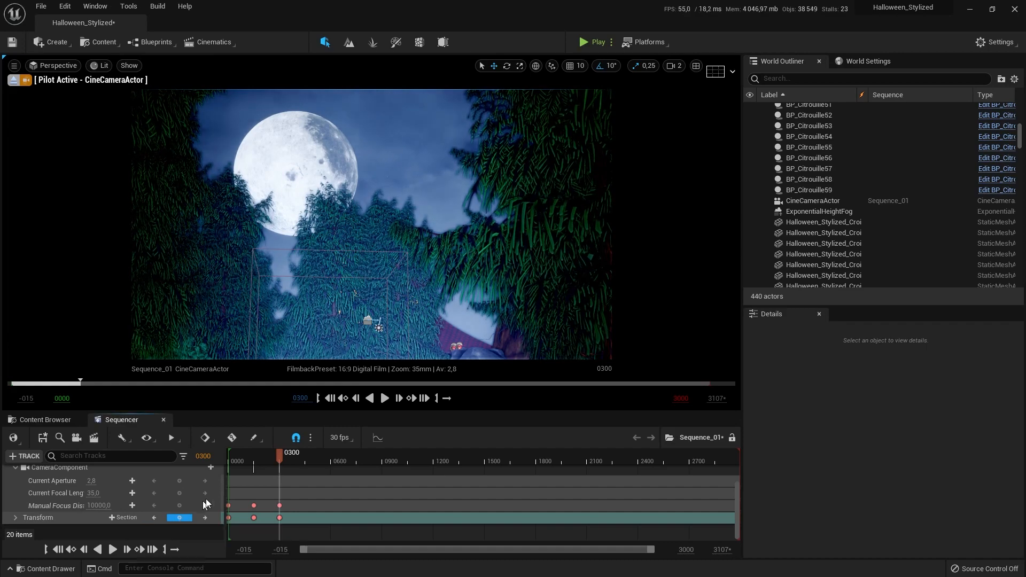
Play Sequence_01 from frame 0 to review the camera move and focus change.
left_click_drag(277, 454, 233, 459)
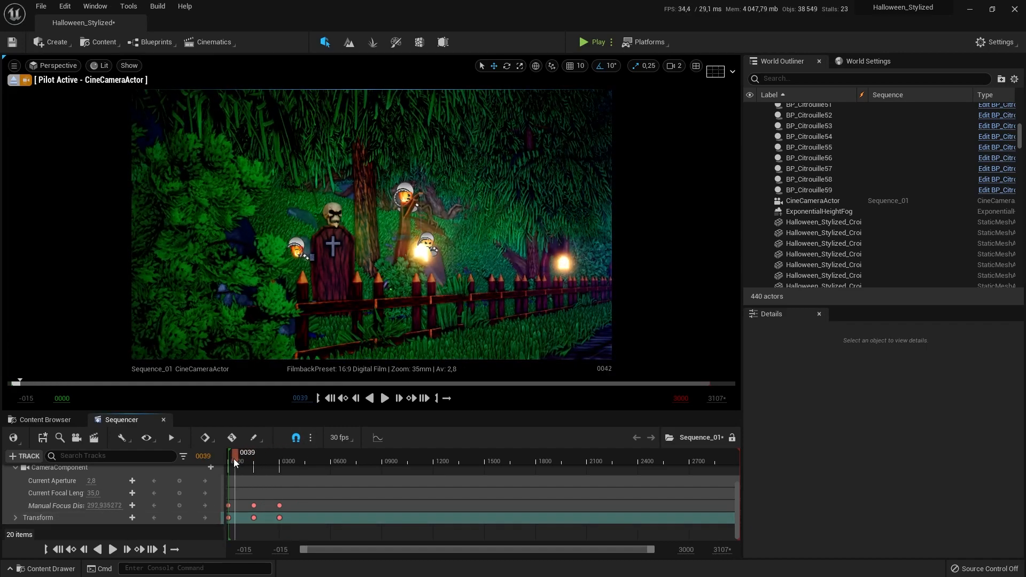
left_click(332, 402)
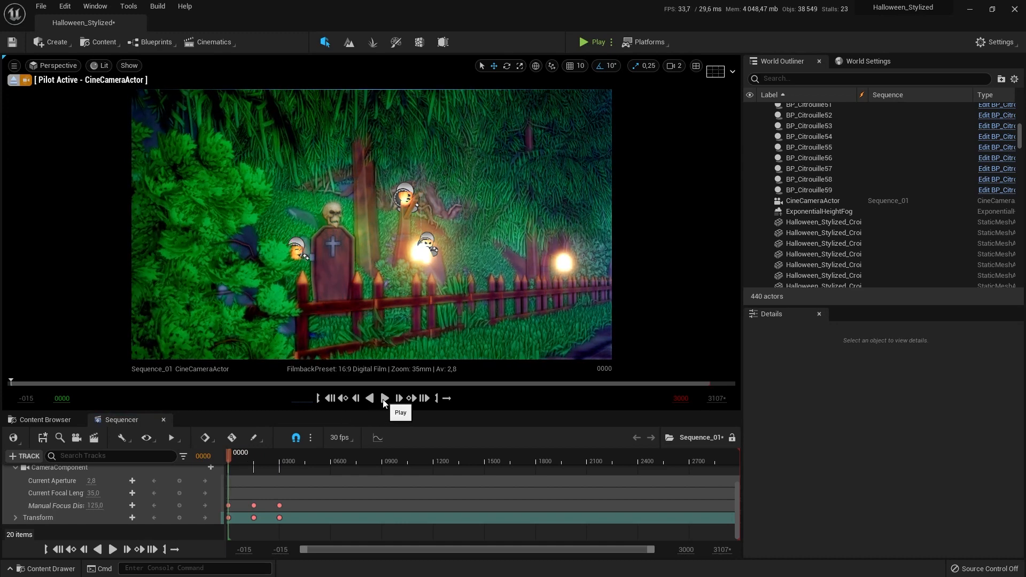
left_click(384, 399)
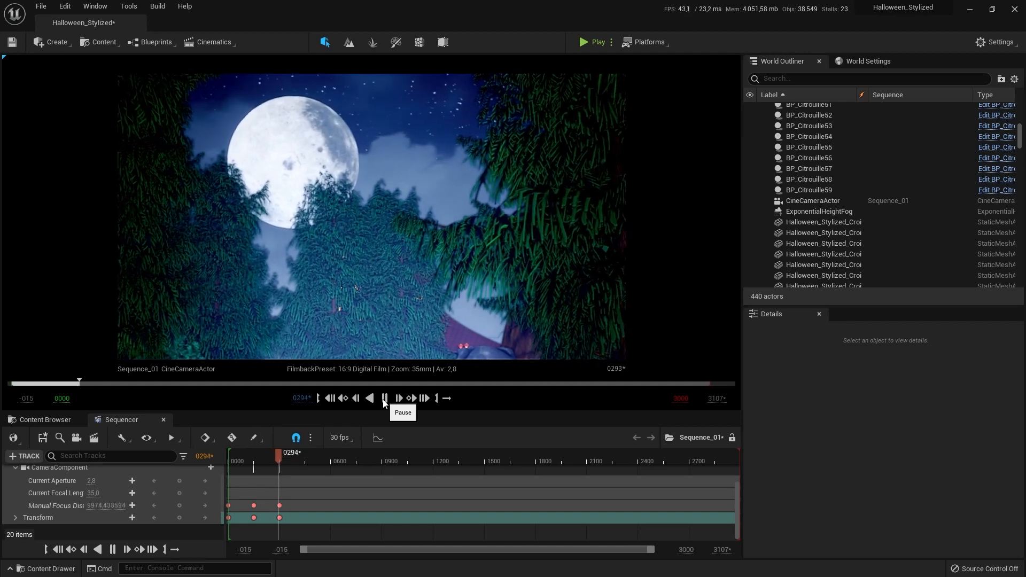
At frame 600, key the Manual Focus Distance, tilt the piloted camera down to the stone path, and key its Transform.
left_click(384, 398)
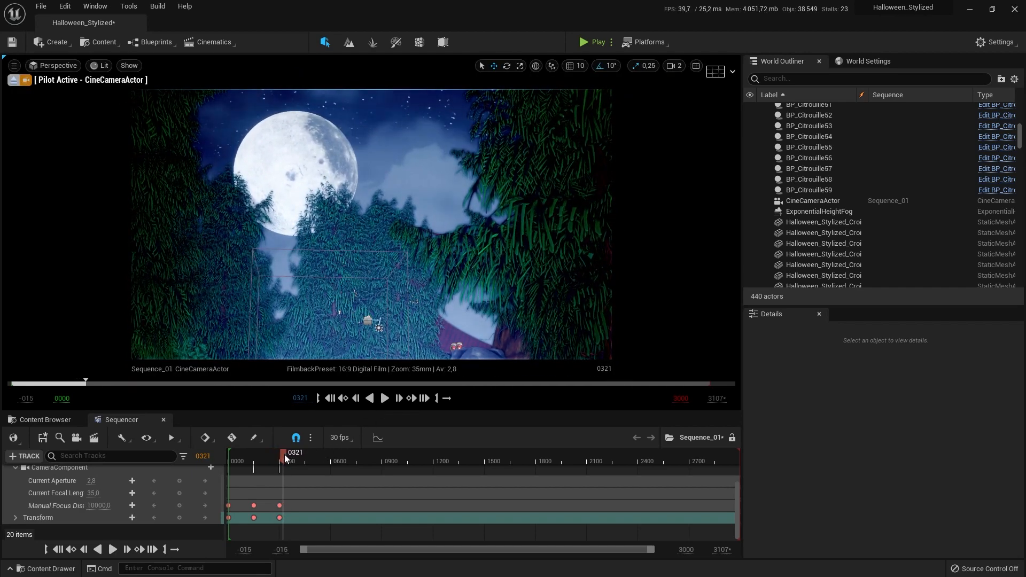
left_click_drag(281, 455, 279, 454)
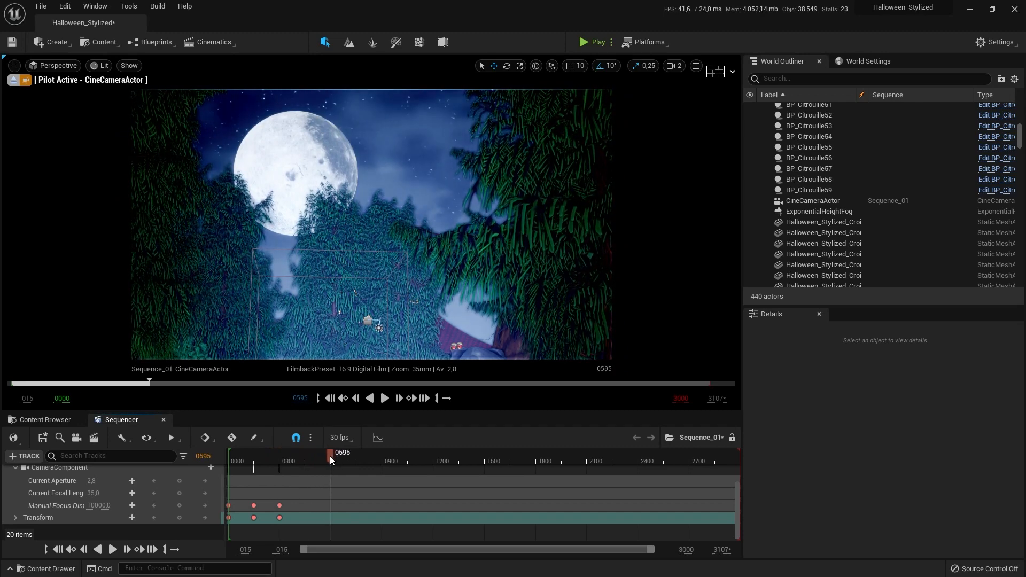
left_click_drag(330, 457, 330, 457)
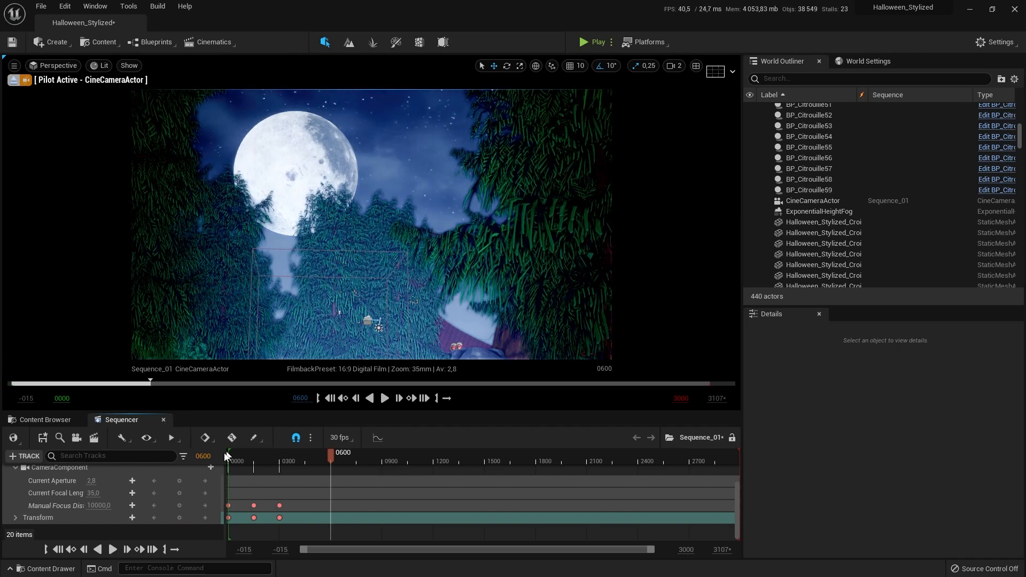
left_click(181, 505)
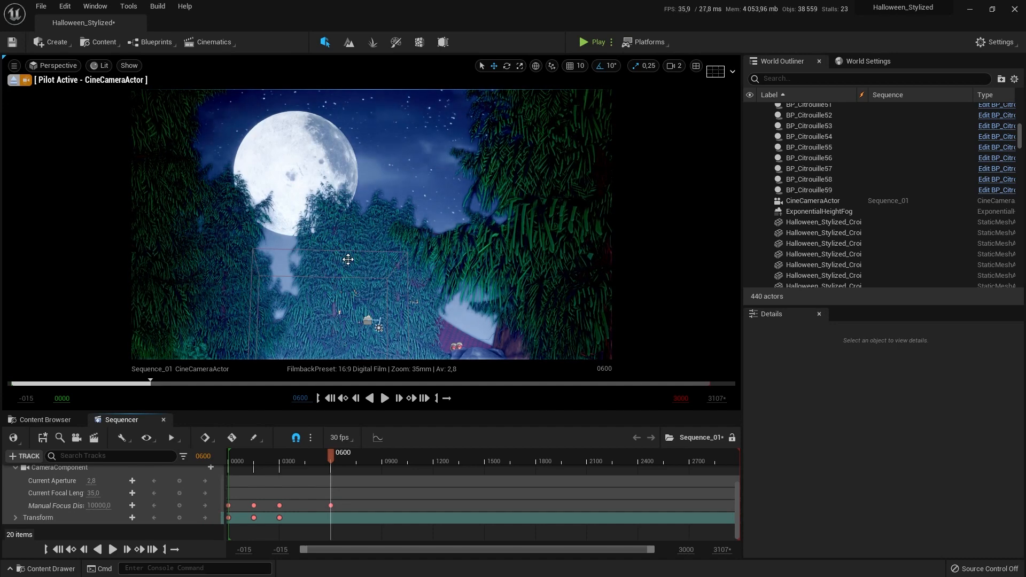
right_click_drag(371, 225, 368, 255)
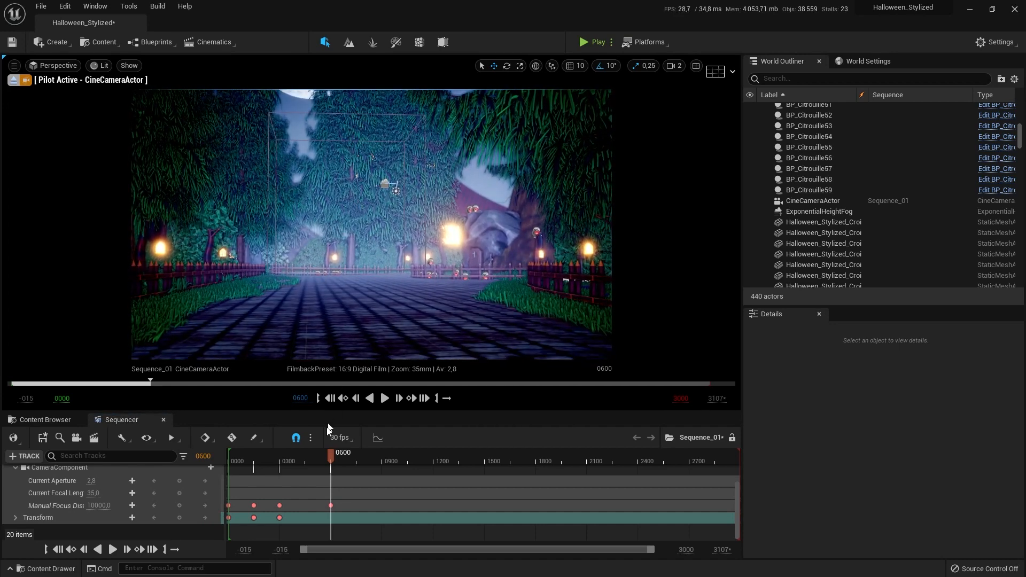
left_click(179, 518)
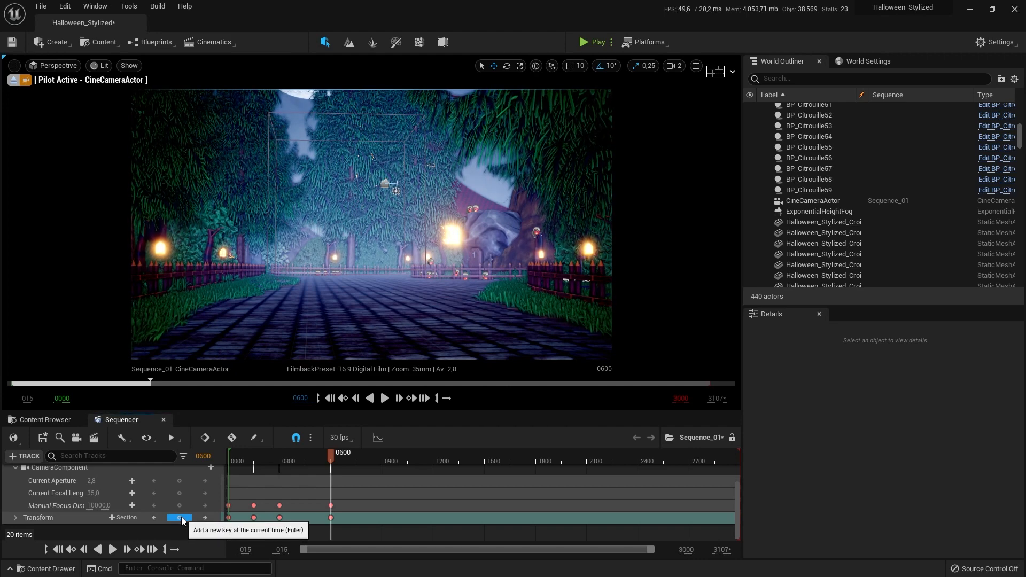
Play Sequence_01 from the start to review the camera's descent from the moon to the path.
left_click(330, 398)
left_click(384, 398)
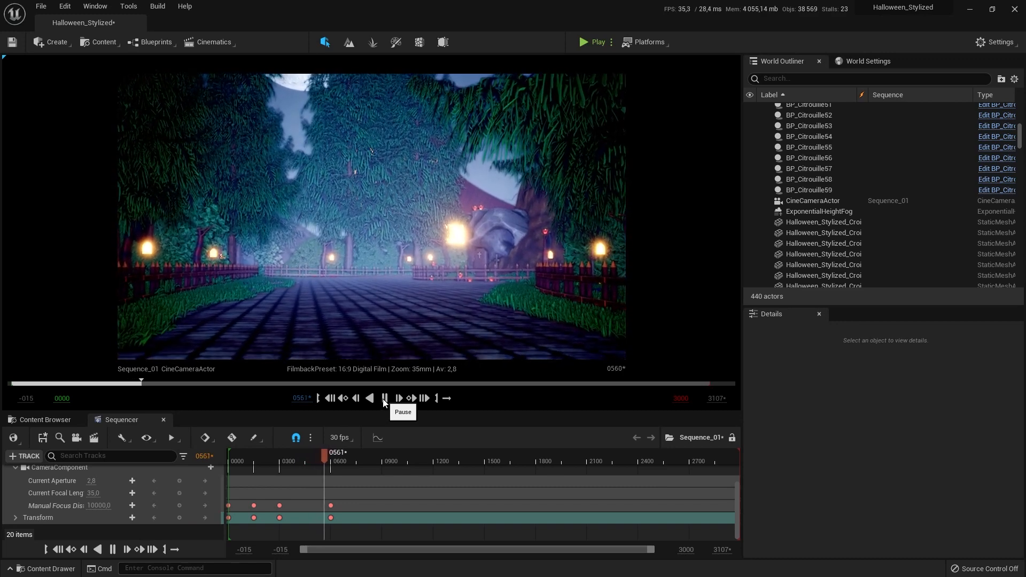
left_click(384, 398)
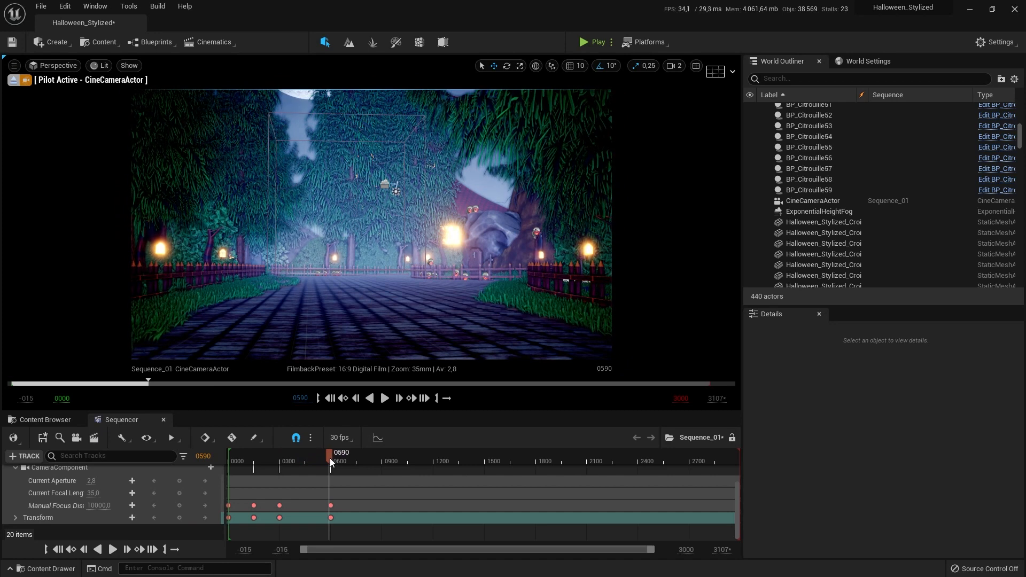
At frame 900, frame the stone cross and glowing pumpkins, then key the camera Transform and a Manual Focus Distance of about 283.44.
left_click_drag(330, 458, 383, 454)
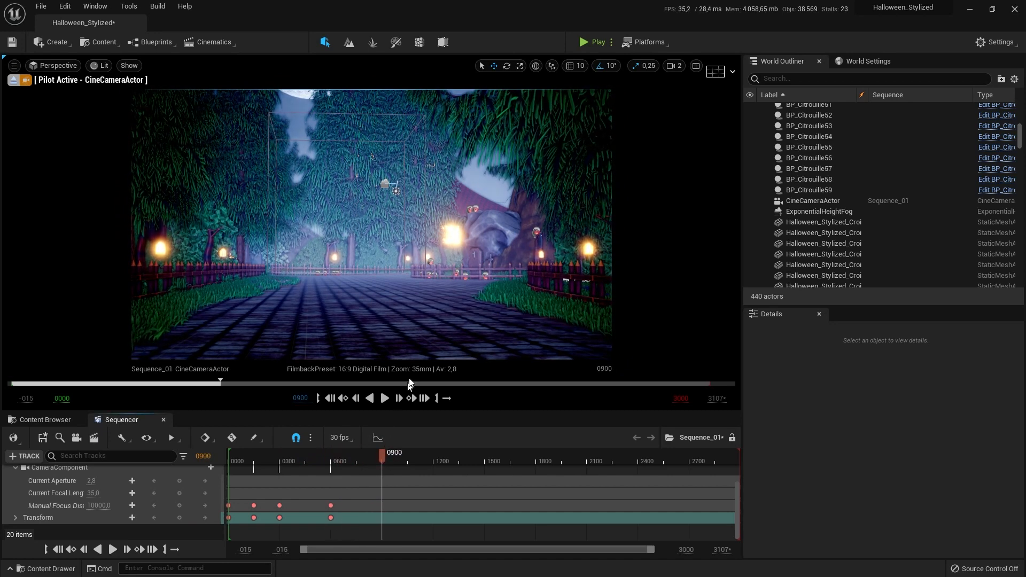
right_click_drag(374, 256, 416, 265)
key("w")
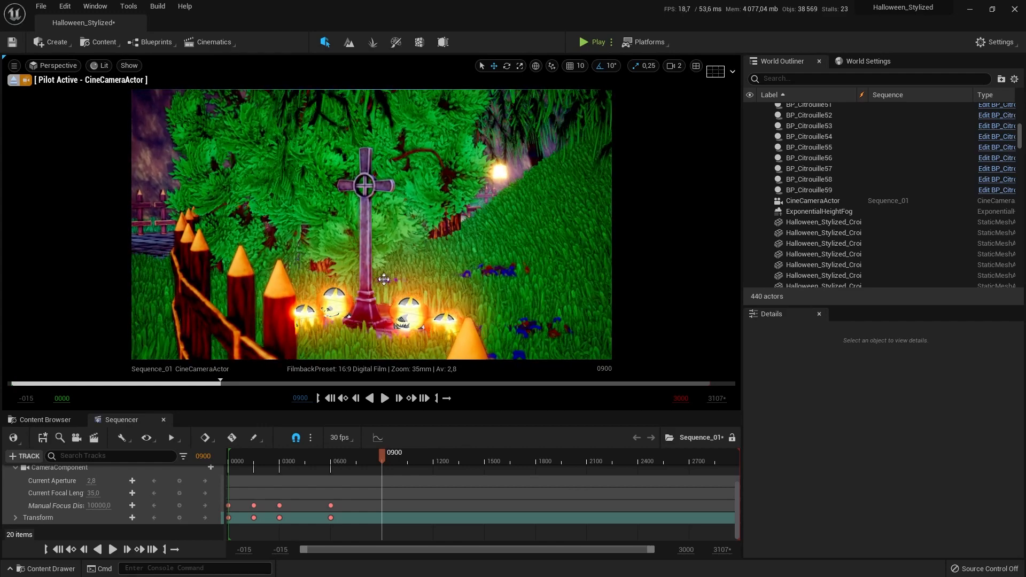
left_click(178, 518)
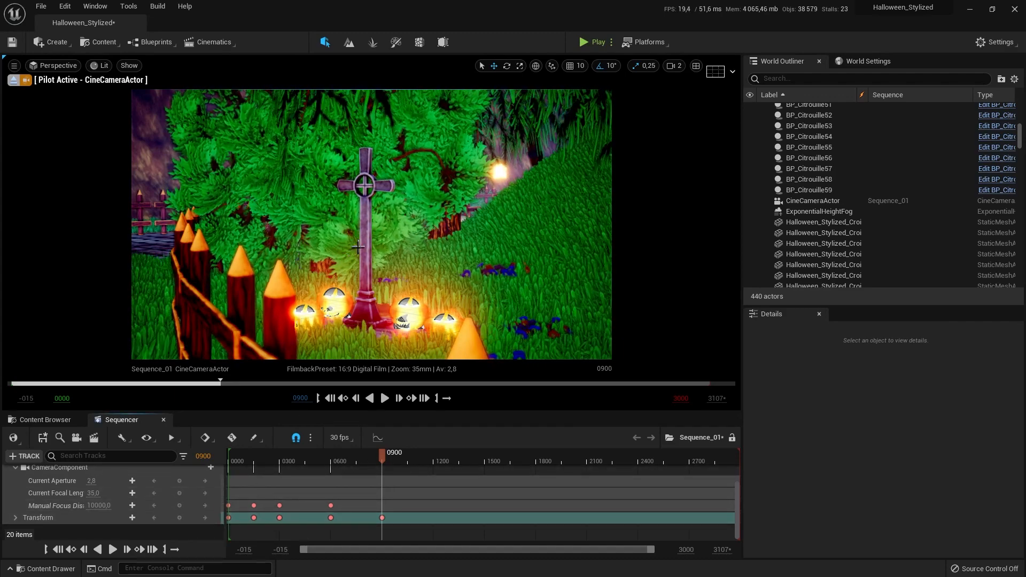
left_click_drag(101, 505, 50, 505)
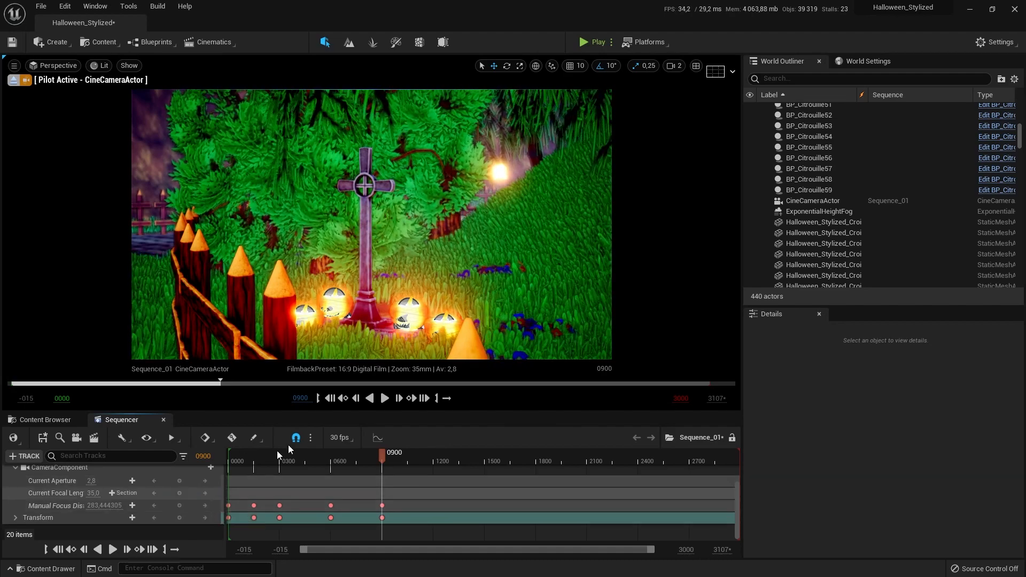
Play Sequence_01 from the start to review the camera's approach to the stone cross.
left_click(330, 398)
left_click(386, 400)
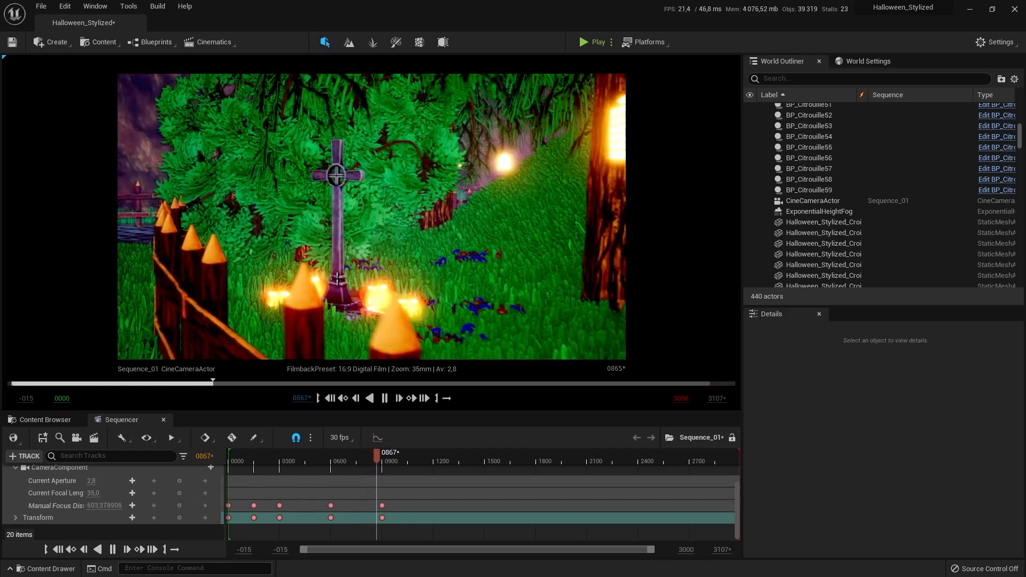
left_click(385, 398)
At frame 960, key the Manual Focus Distance and camera Transform to hold the shot of the cross.
mouse_move(396, 457)
left_mouse_down()
mouse_move(383, 460)
mouse_move(396, 465)
left_mouse_up()
key("Left")
key("Left")
key("Left")
key("Left")
key("Left")
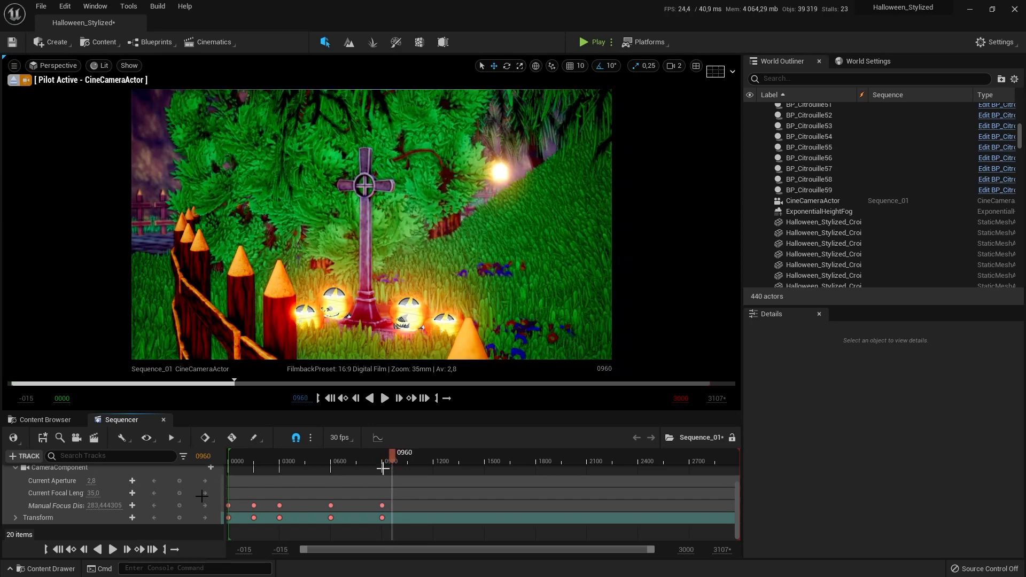
left_click(180, 506)
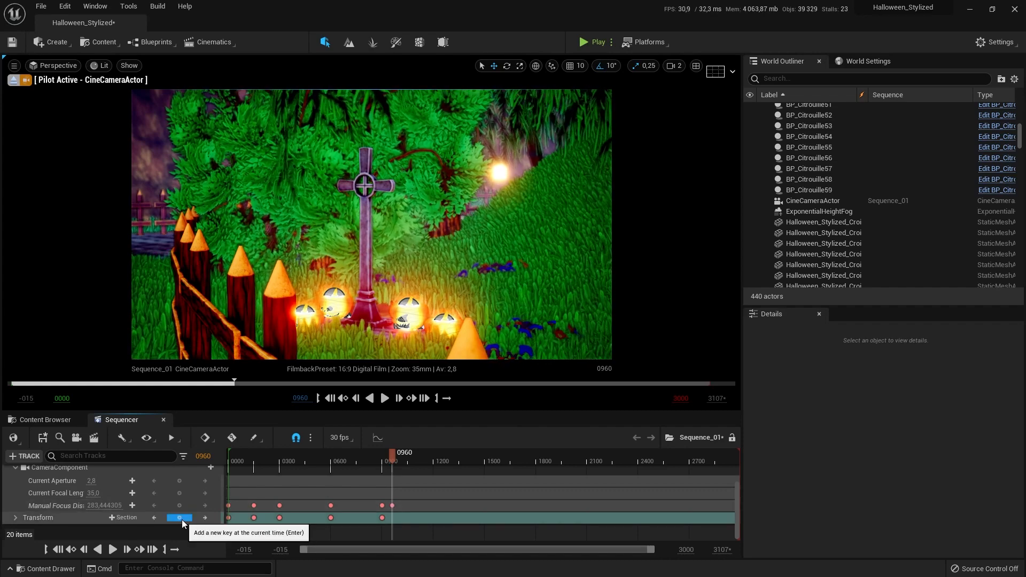
left_click(179, 518)
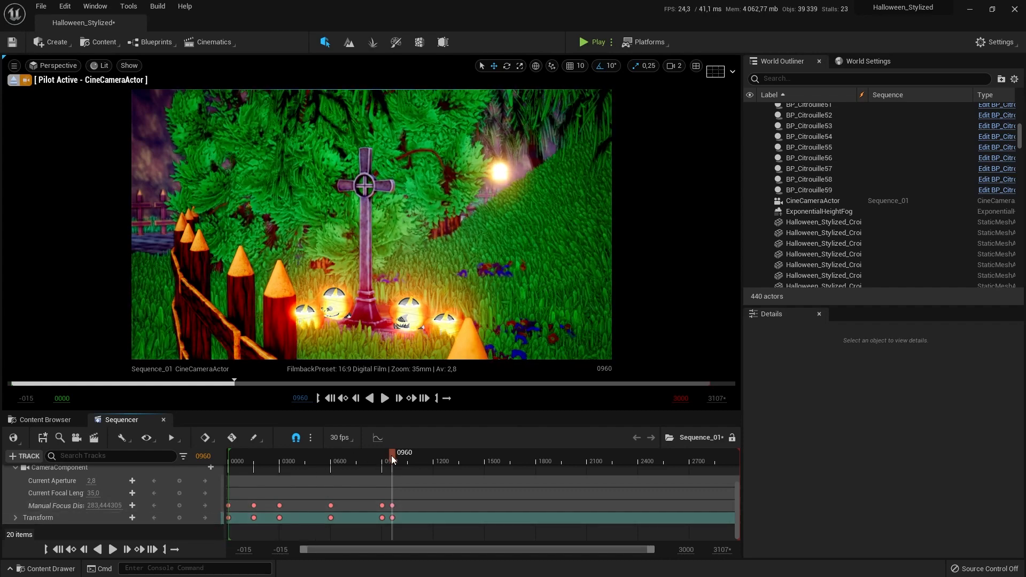
At frame 1160, key the Manual Focus Distance, aim the camera along the fenced stone path, and key its Transform.
left_click_drag(393, 457, 419, 460)
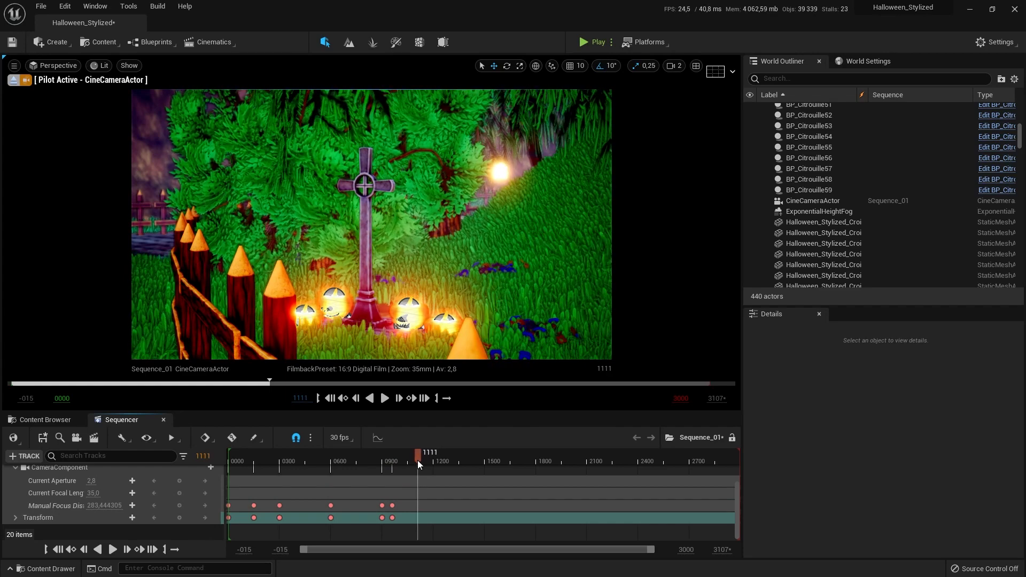
left_click_drag(418, 460, 427, 458)
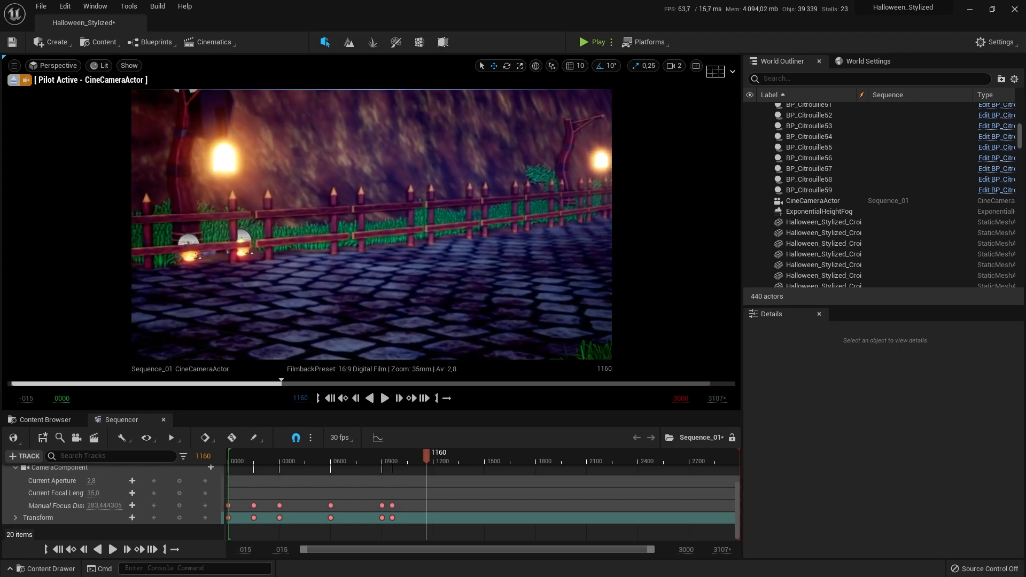
key("a")
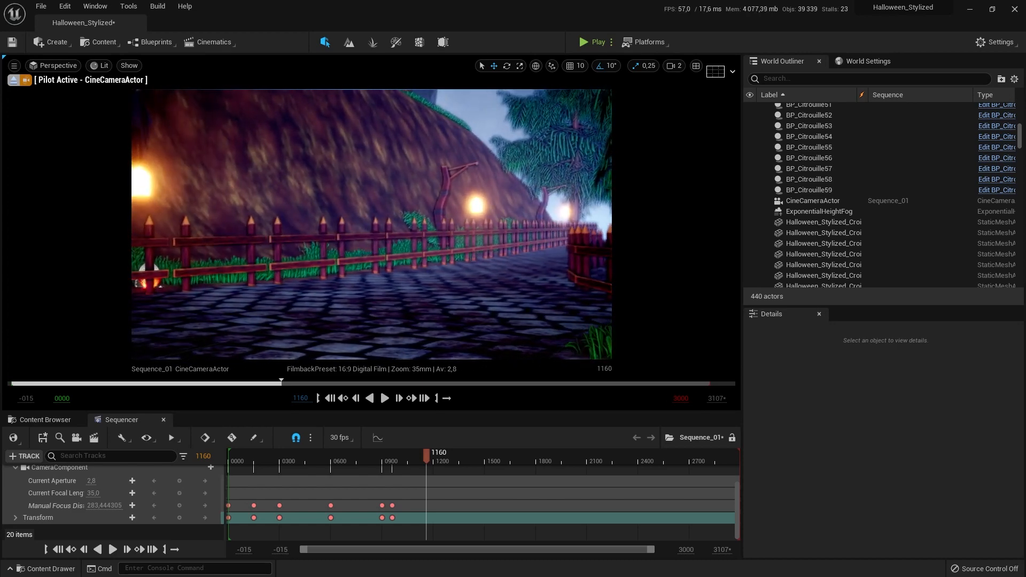
right_click_drag(372, 224, 355, 225)
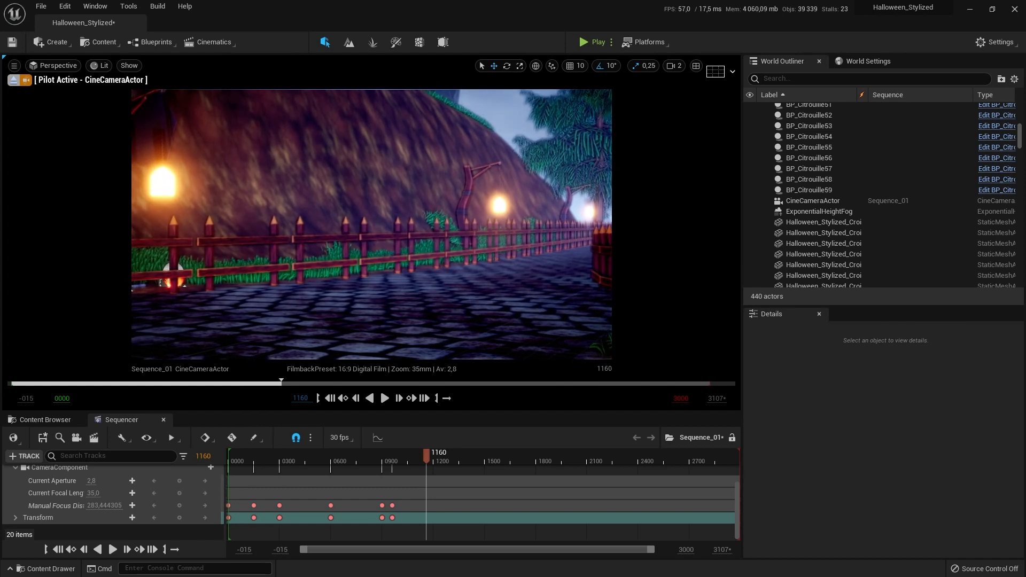
right_click_drag(372, 225, 372, 230)
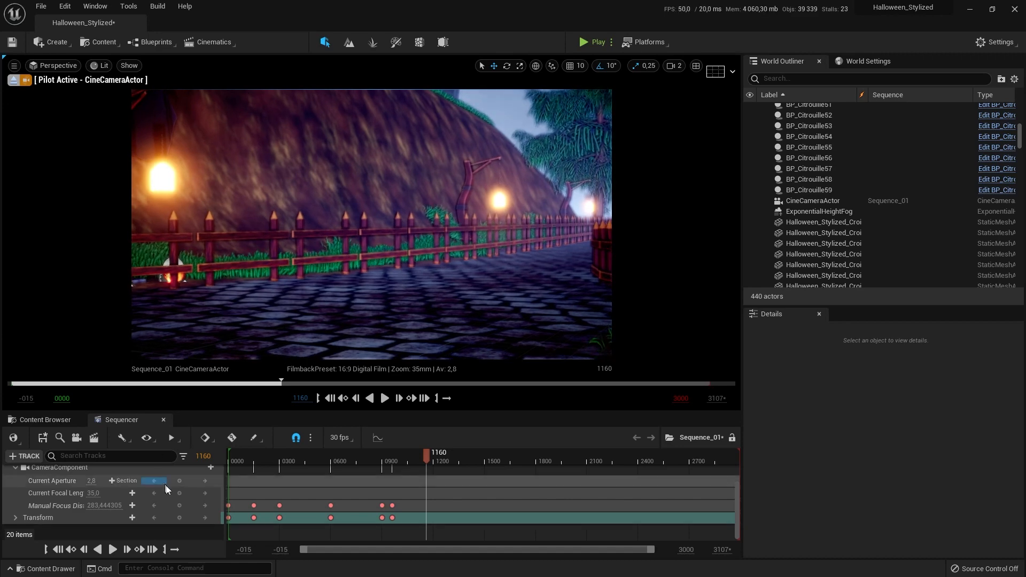
left_click(179, 506)
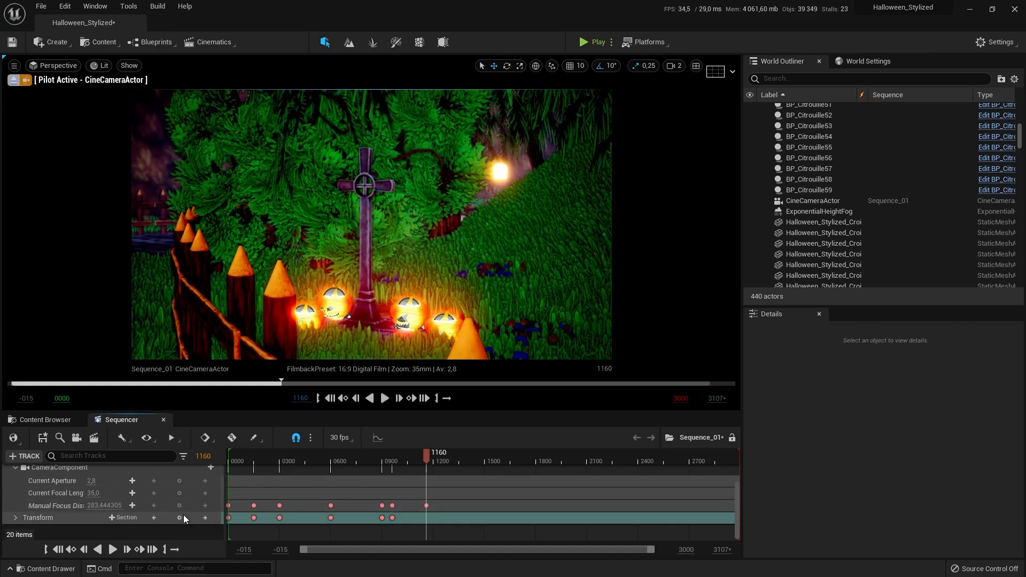
right_click_drag(386, 409, 365, 408)
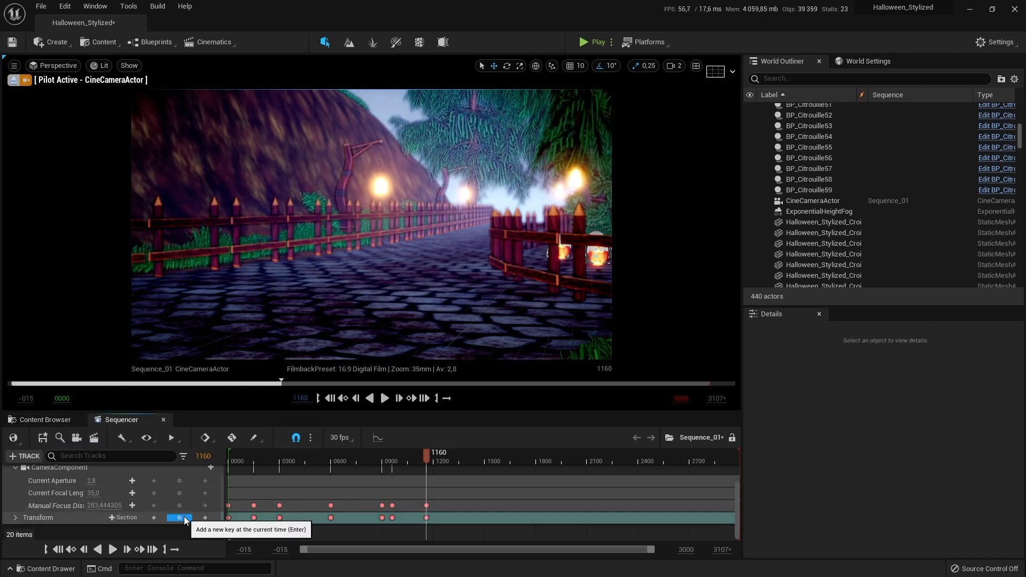
Place the SK_Frankenstein_TPose skeletal mesh from the Characters/Frakenstein folder on the stone path in front of the camera.
left_click(45, 419)
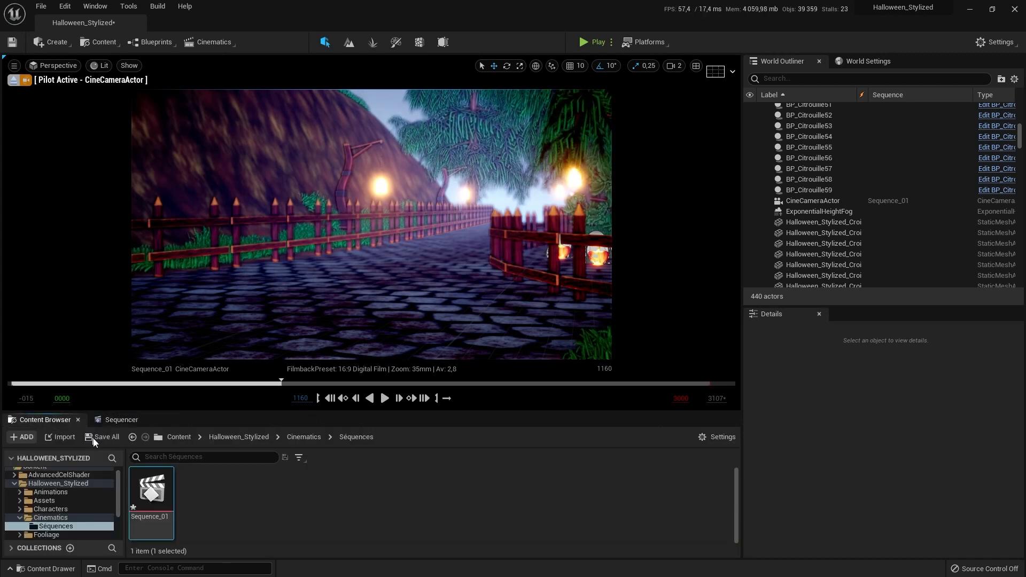
left_click(57, 508)
left_click(185, 492)
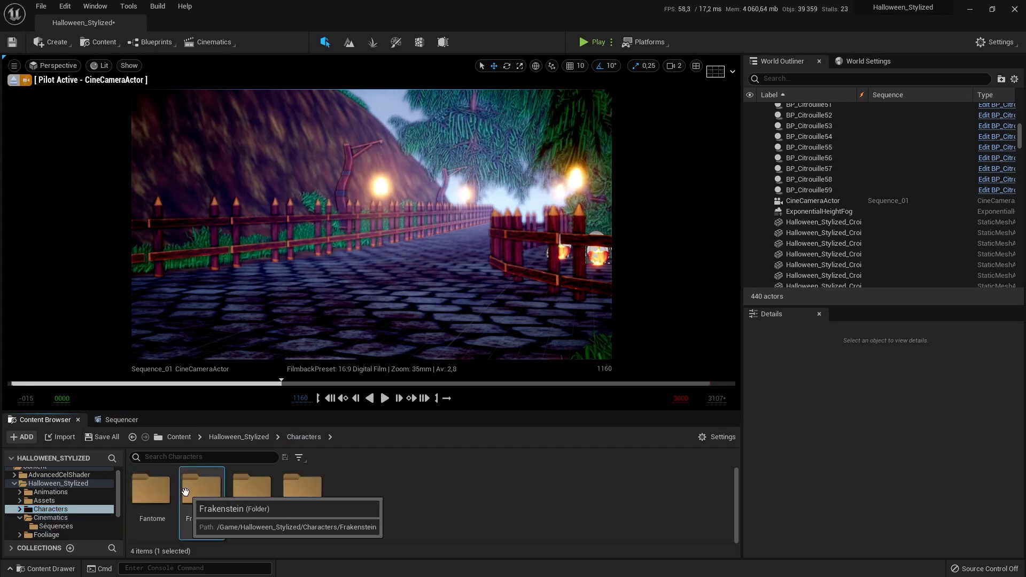
double_click(185, 492)
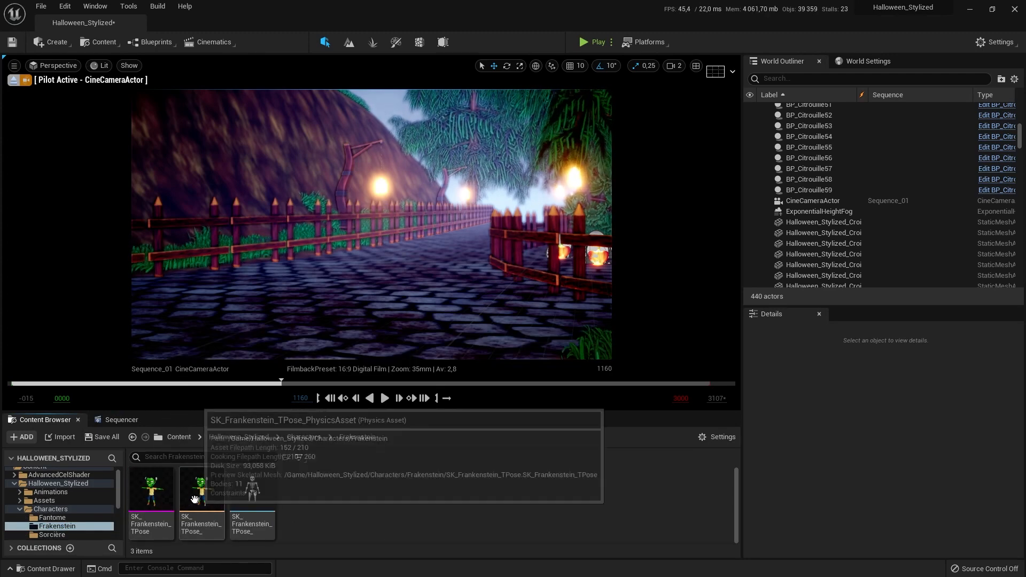
left_click_drag(151, 489, 351, 287)
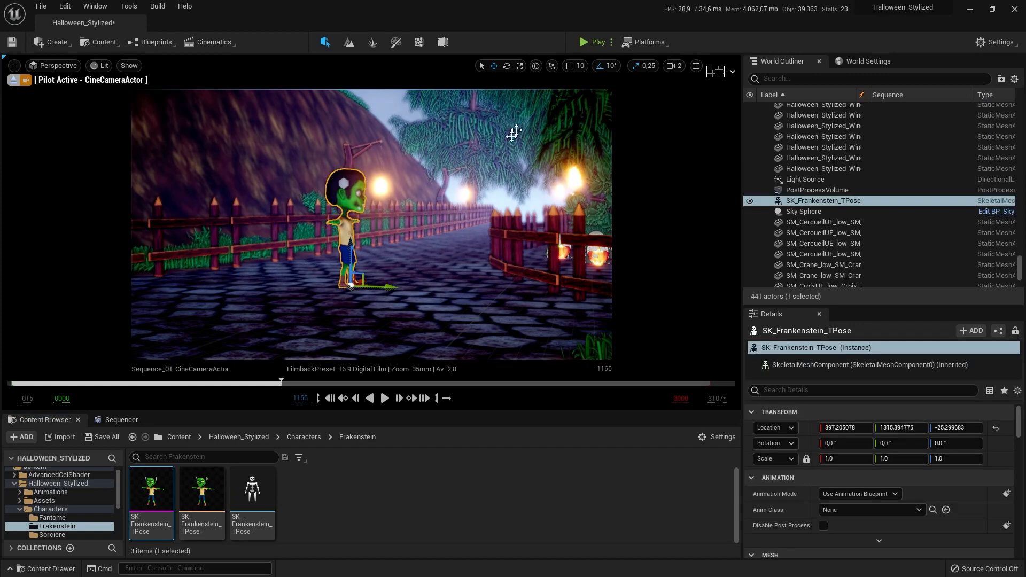
Rotate the Frankenstein character to 80° about its vertical axis to face the camera.
left_click(507, 67)
left_click_drag(390, 293, 407, 286)
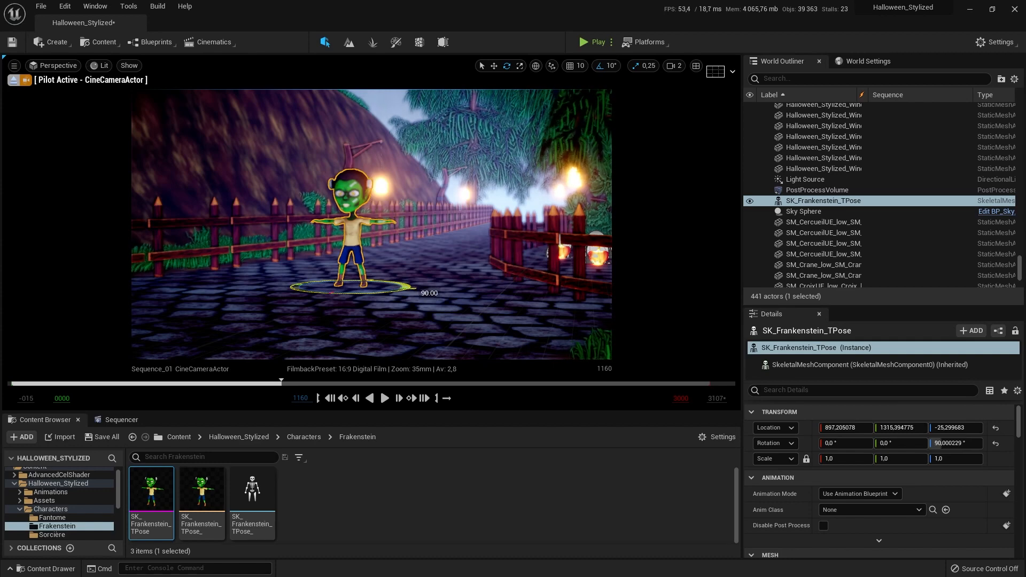
left_click_drag(414, 287, 416, 287)
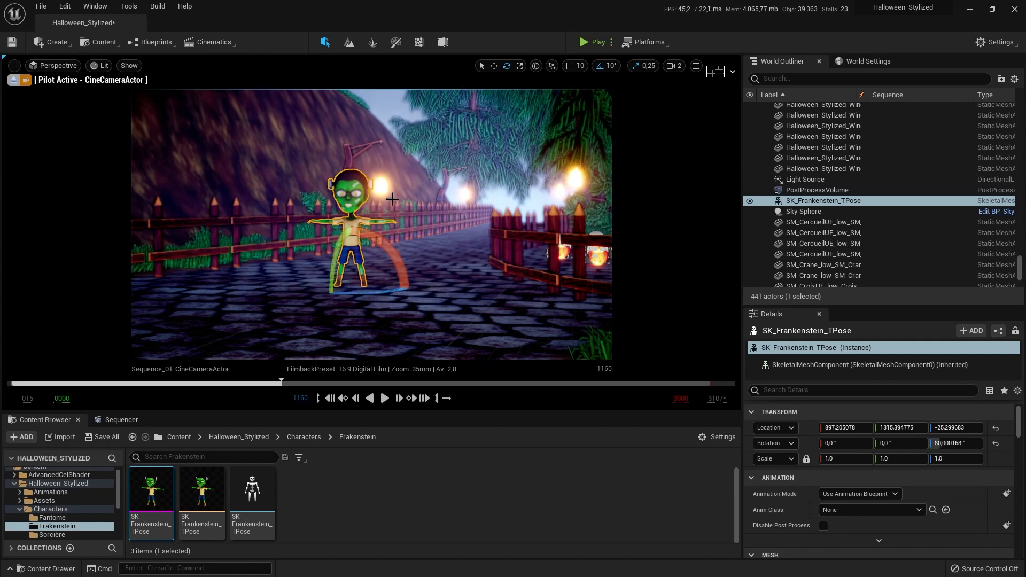
Try a closer framing of the Frankenstein character with the piloted camera.
right_click_drag(398, 205, 396, 202)
key("w")
key("a")
key("w")
key("s")
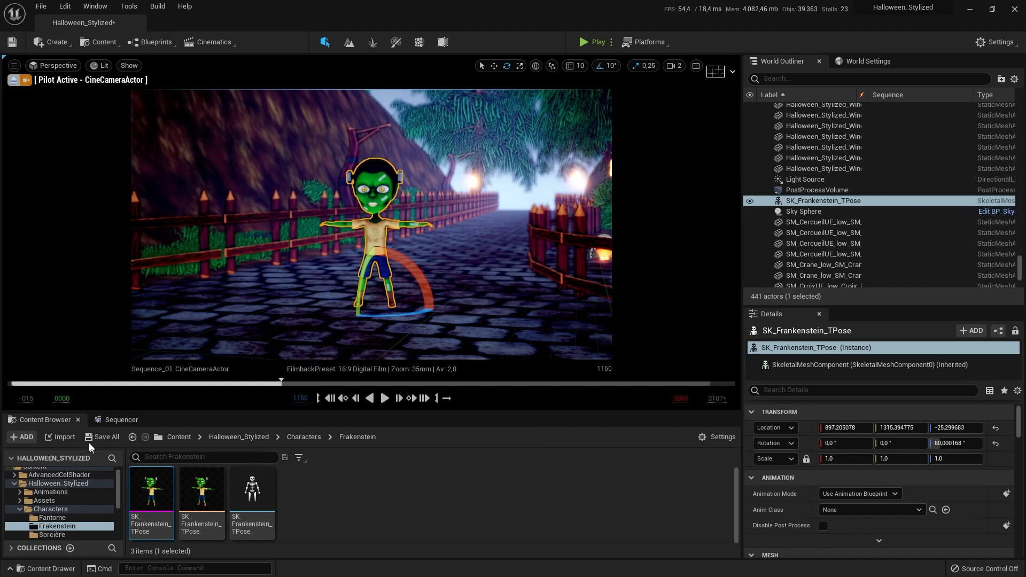
Key a Manual Focus Distance of 500 at frame 1160.
left_click(104, 421)
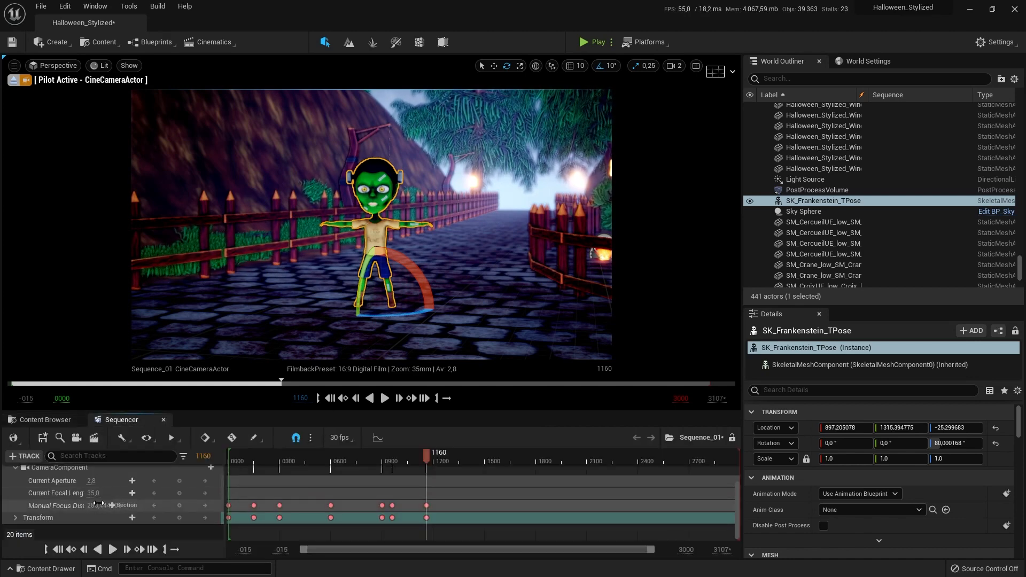
left_click_drag(98, 503, 128, 505)
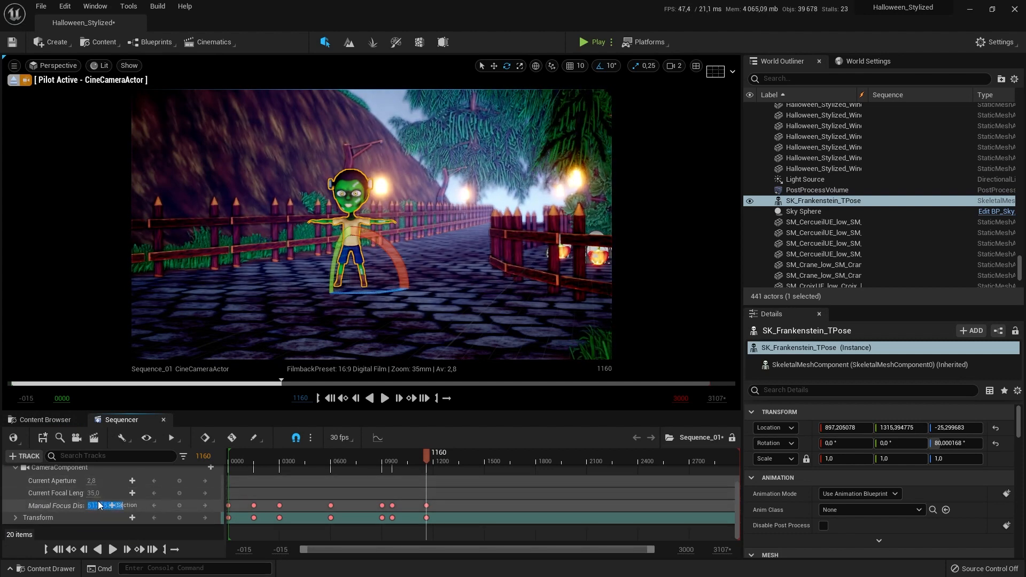
type("500")
key("Return")
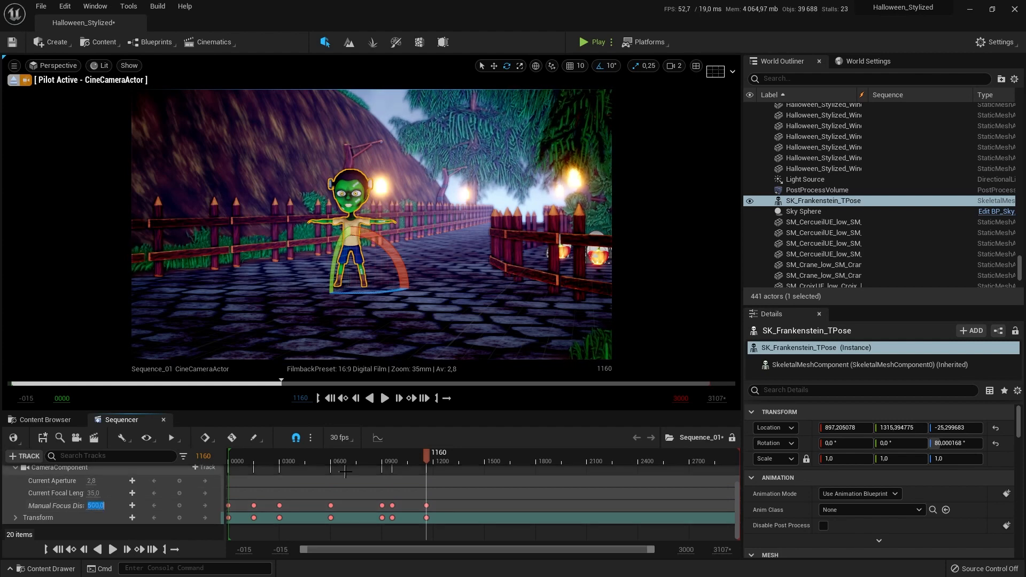
left_click(179, 505)
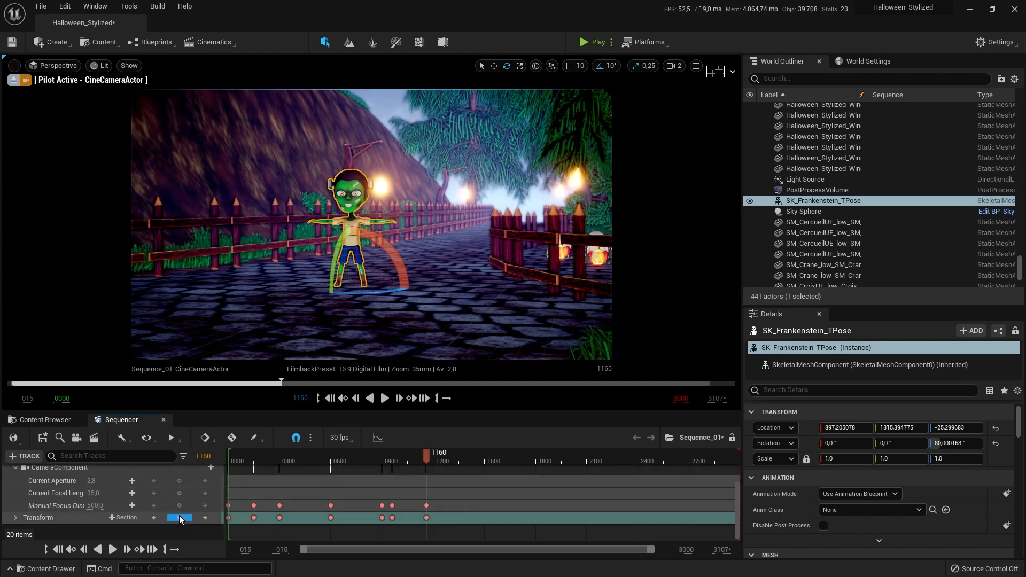
Move the piloted camera closer to the Frankenstein character and key its transform at frame 1160.
mouse_move(374, 235)
right_mouse_down()
mouse_move(390, 232)
mouse_move(374, 235)
right_mouse_up()
key("w")
key("d")
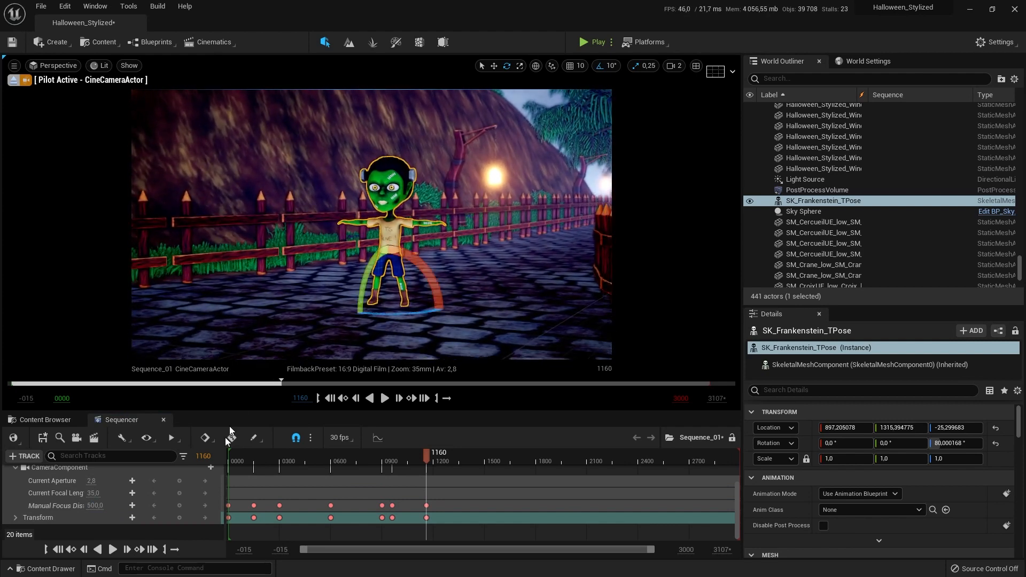
left_click(180, 518)
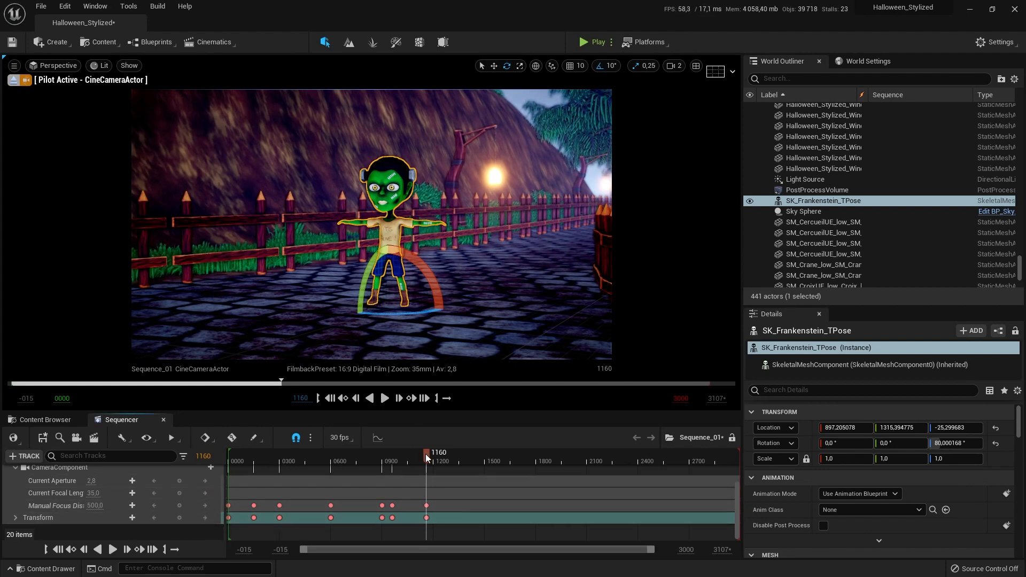
Key a Manual Focus Distance of 500 and a wider camera transform at frame 1360, with the Frankenstein character on the right of the shot.
left_click_drag(427, 457, 454, 450)
right_click_drag(455, 293, 376, 291)
key("s")
key("s")
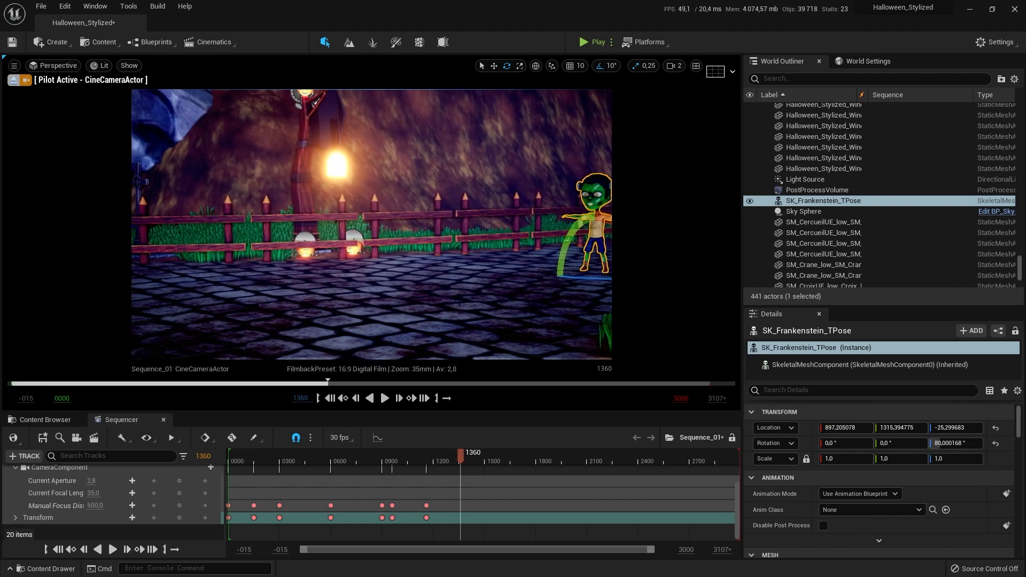
left_click(180, 506)
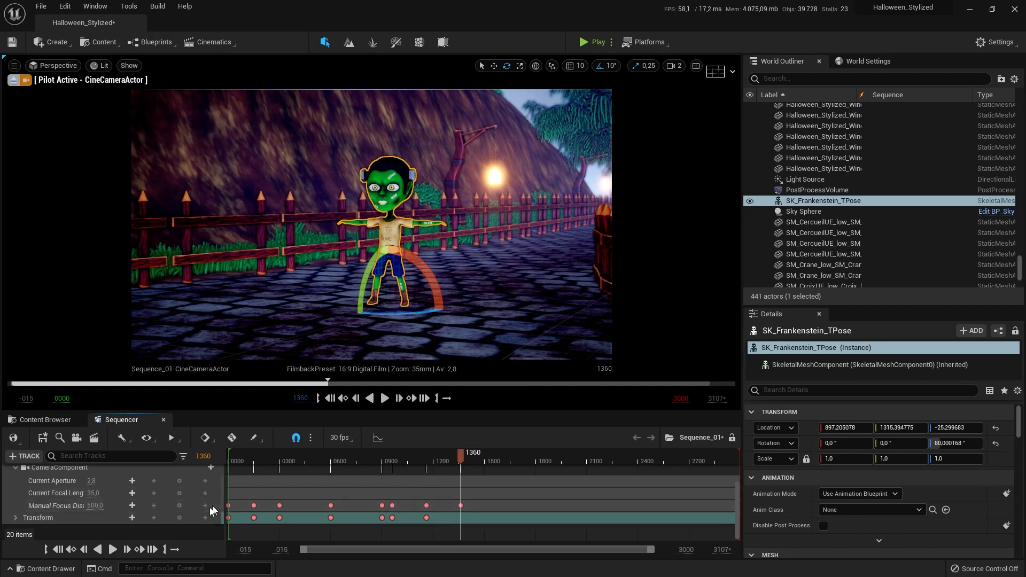
left_click(180, 518)
left_click(181, 519)
mouse_move(492, 309)
right_mouse_down()
mouse_move(438, 310)
mouse_move(452, 292)
mouse_move(481, 305)
mouse_move(468, 316)
mouse_move(479, 315)
right_mouse_up()
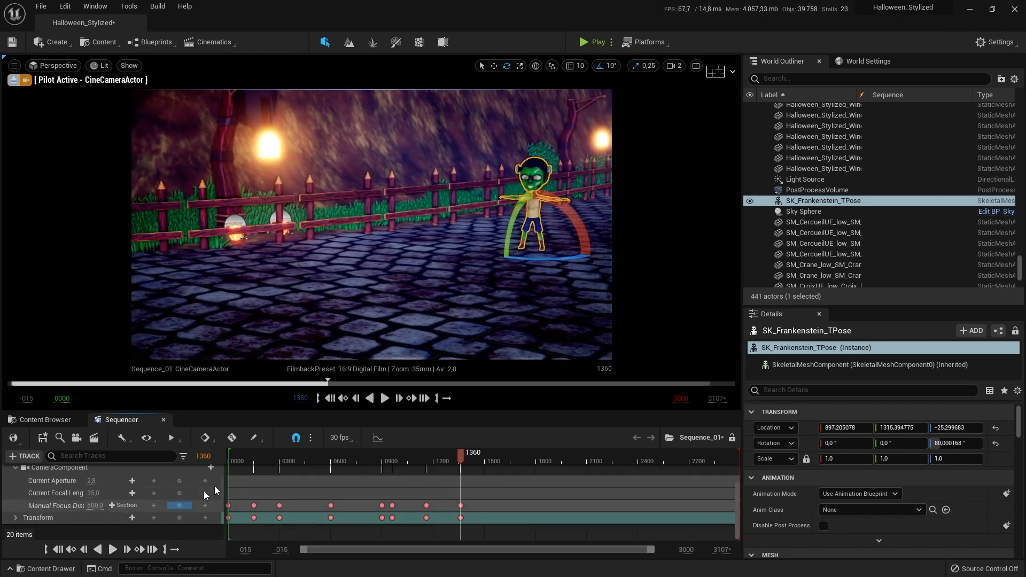
Move the Frankenstein character along the X axis to about 419.5, closer to the camera.
left_click(493, 66)
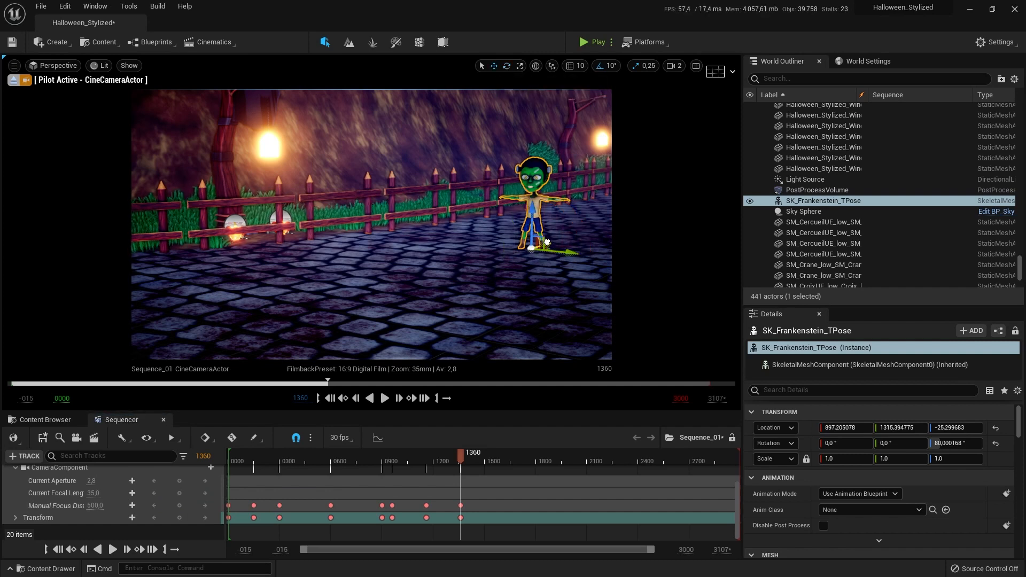
left_click_drag(547, 242, 328, 312)
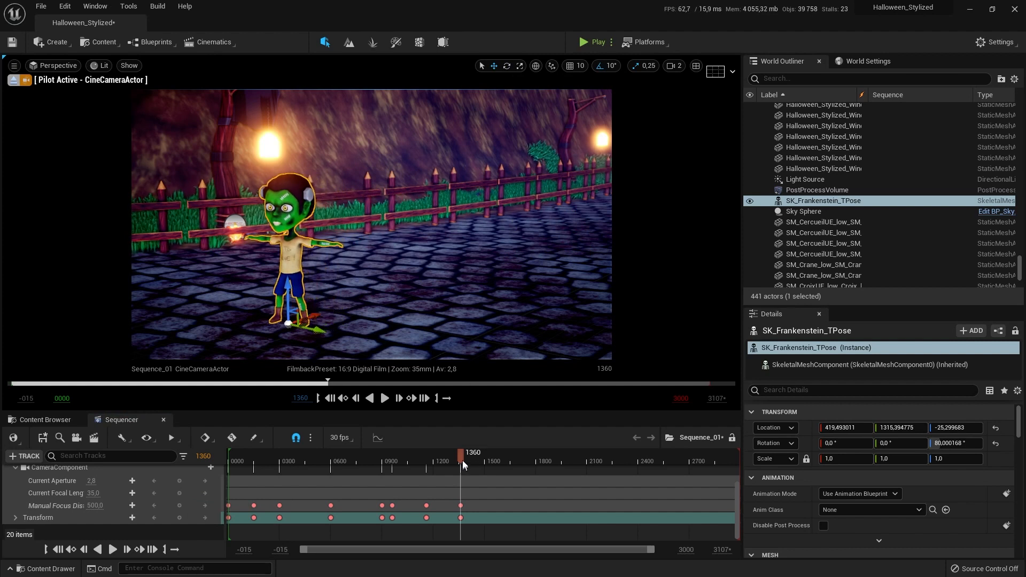
Frame the glowing pumpkins and skull through the wooden fence with the piloted camera and key its transform at frame 1560.
left_click_drag(462, 456, 495, 461)
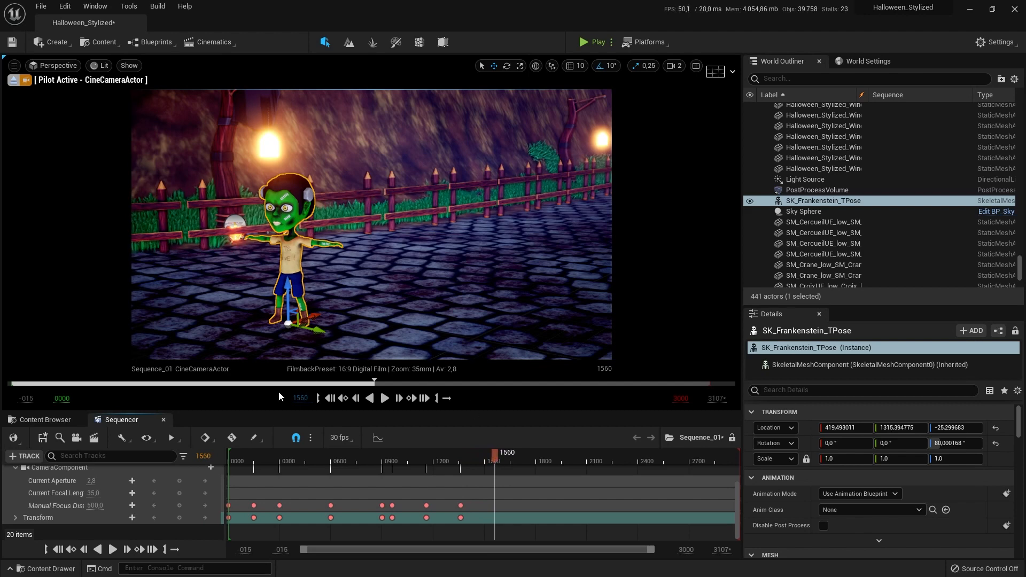
right_click_drag(326, 285, 171, 274)
key("d")
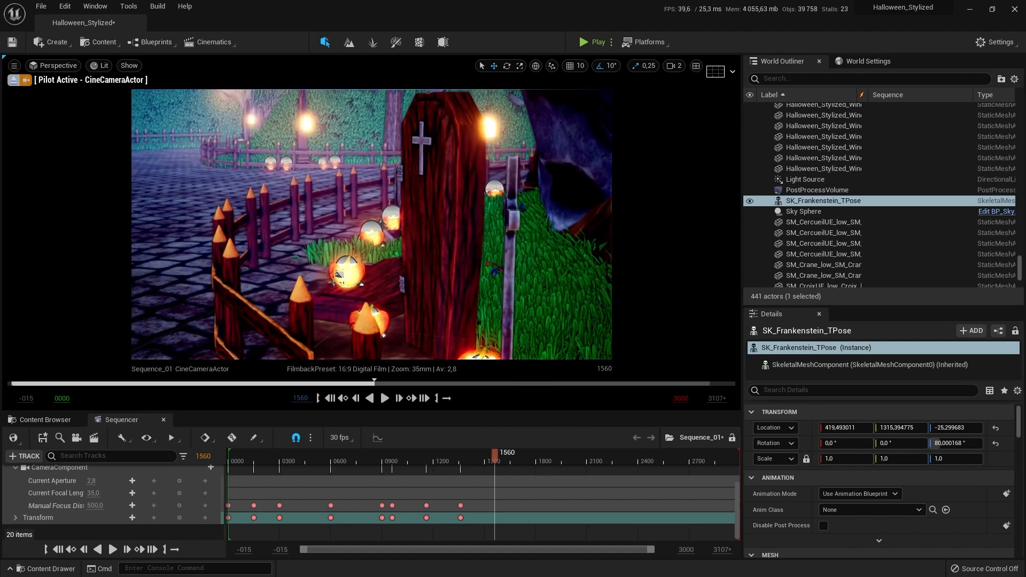
key("d")
mouse_move(371, 225)
right_mouse_down()
mouse_move(371, 251)
mouse_move(364, 225)
right_mouse_up()
key("s")
key("q")
key("e")
key("w")
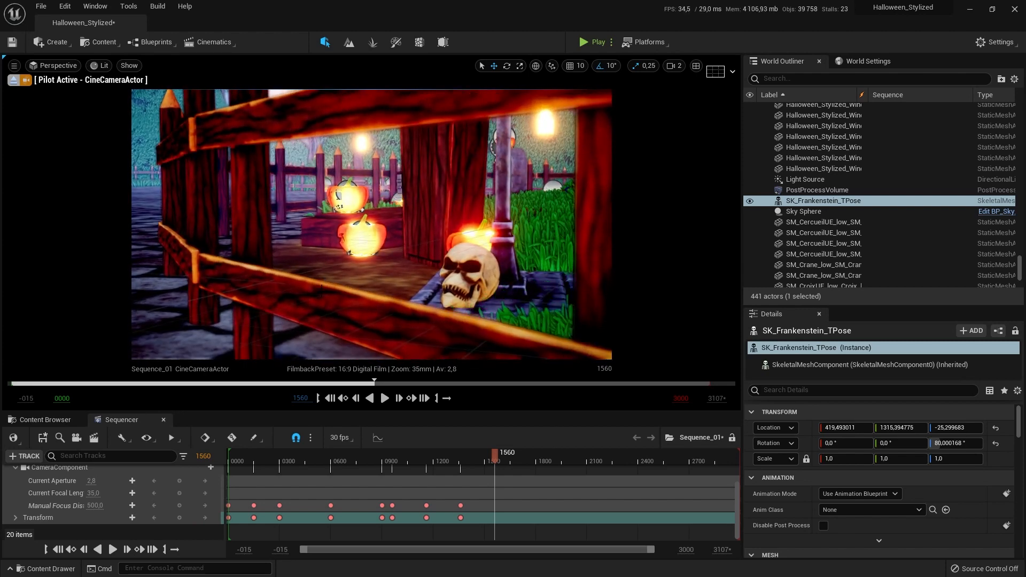
left_click(179, 518)
Play back the camera move from about frame 1360 and return the playhead to frame 1560.
left_click_drag(491, 456, 462, 455)
left_click(383, 398)
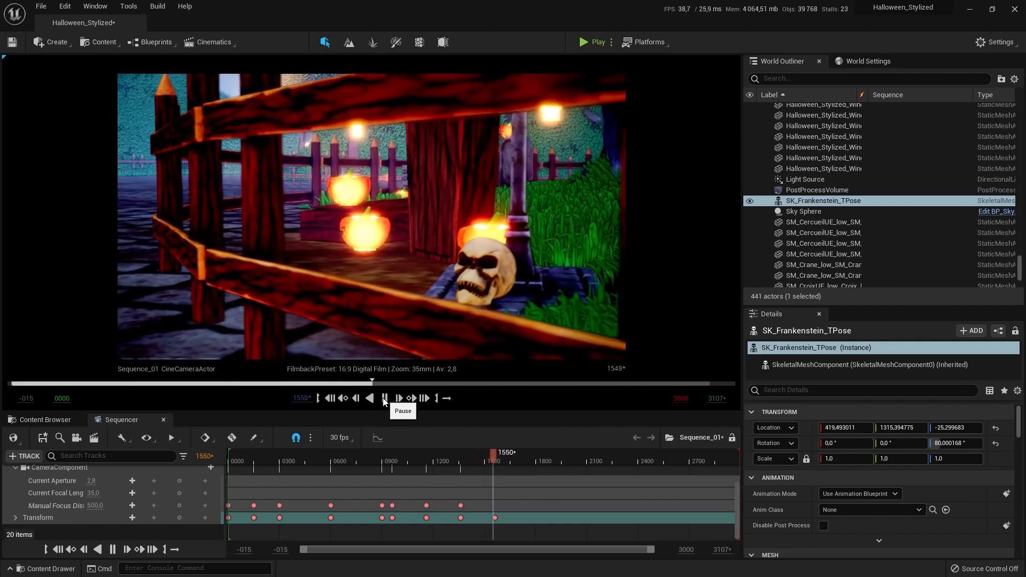
left_click(383, 400)
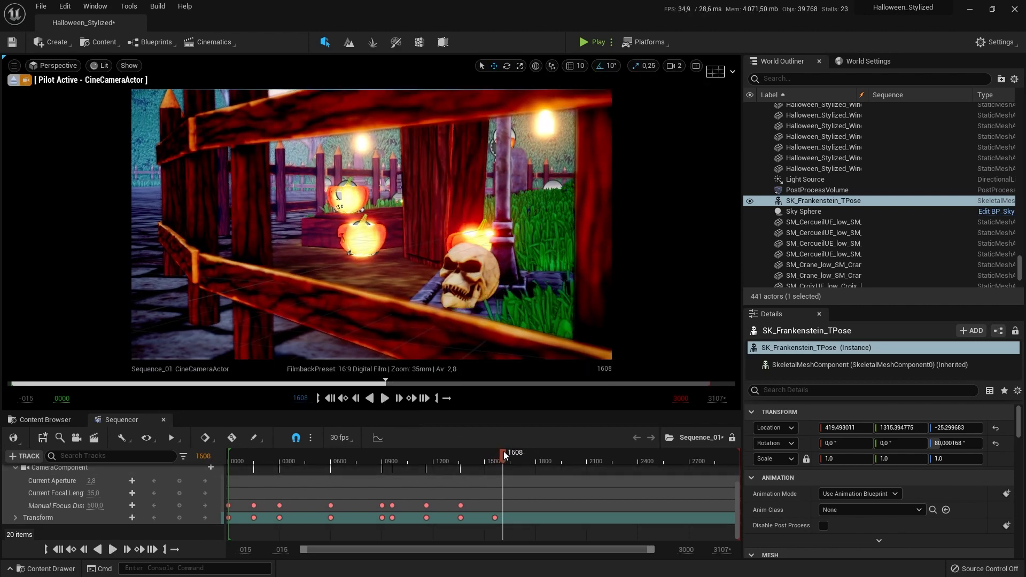
left_click_drag(503, 453, 497, 458)
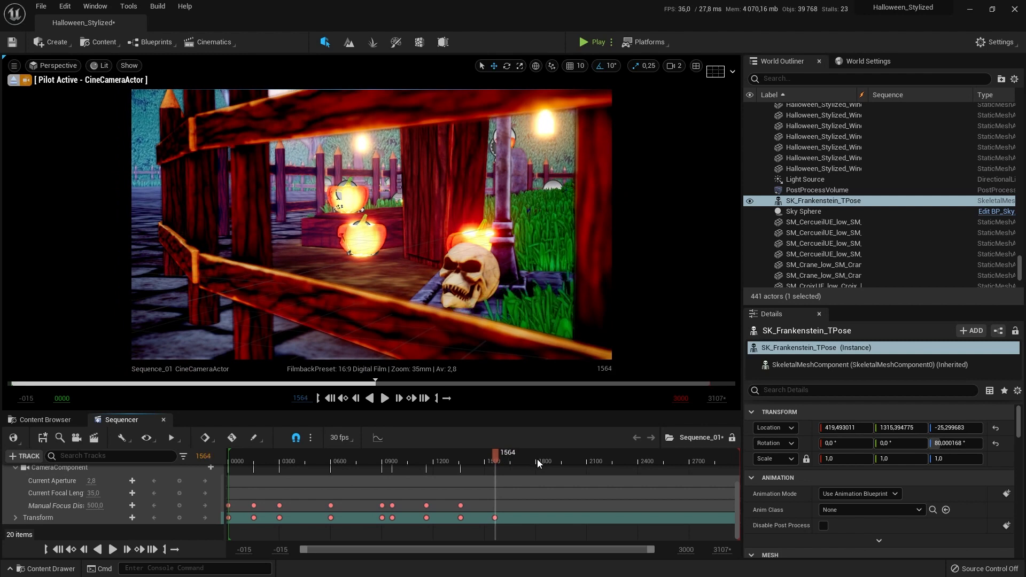
key("Left")
key("Left")
key("Left")
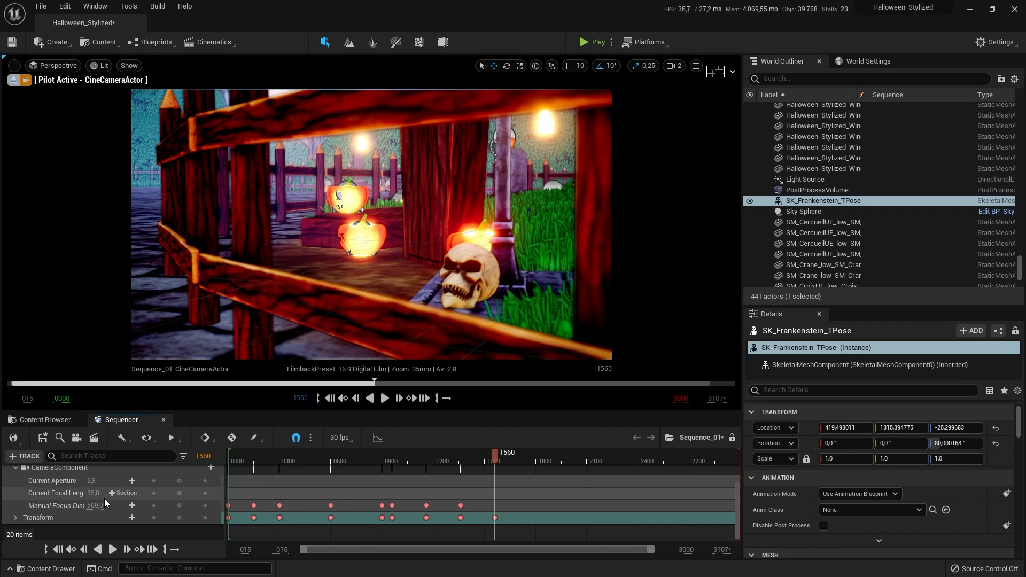
Filter the scene's actors by "cine" and select the CineCameraActor.
scroll(840, 213, "up", 5)
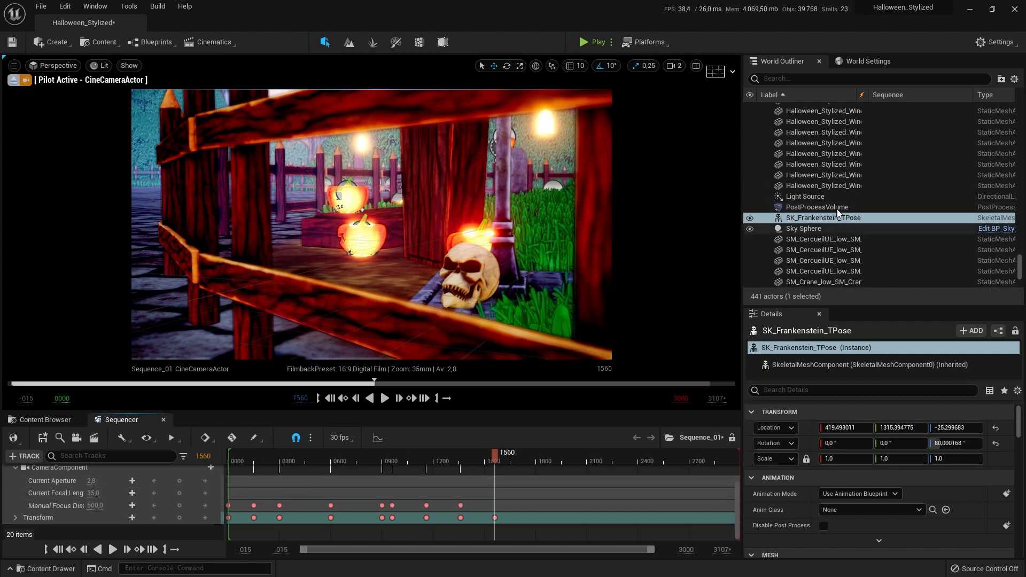
scroll(839, 213, "up", 5)
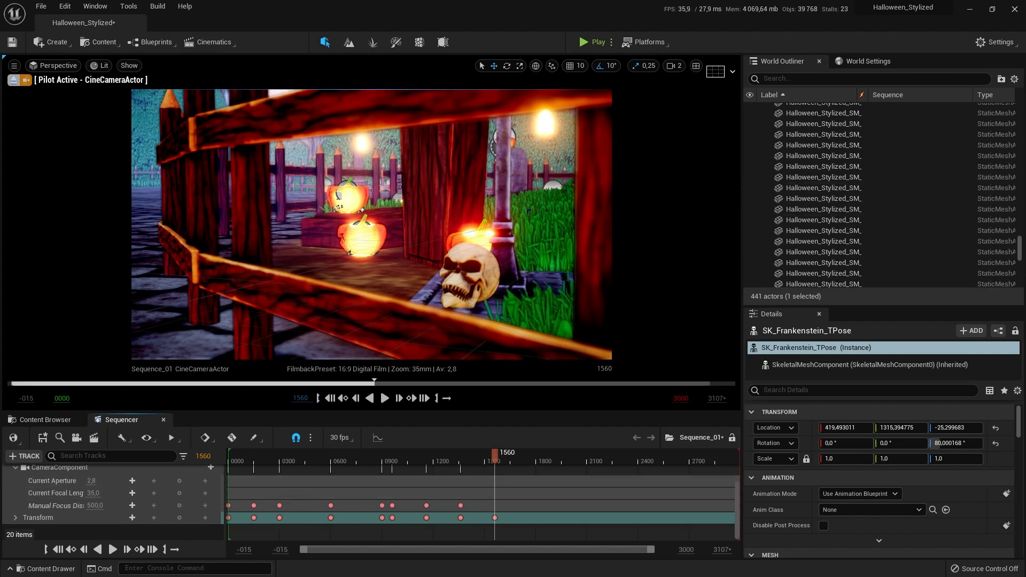
left_click(823, 78)
type("c")
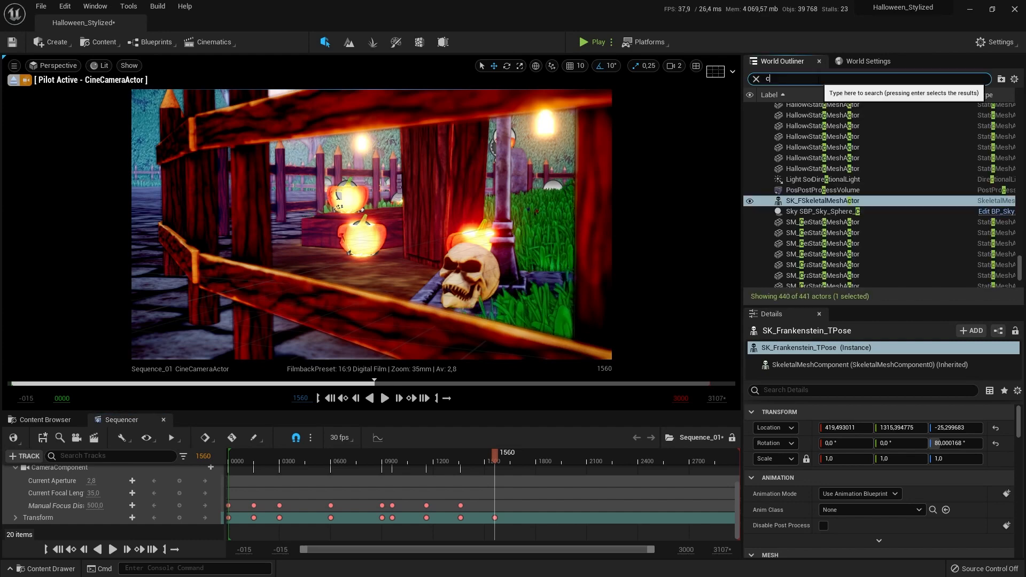
type("ine")
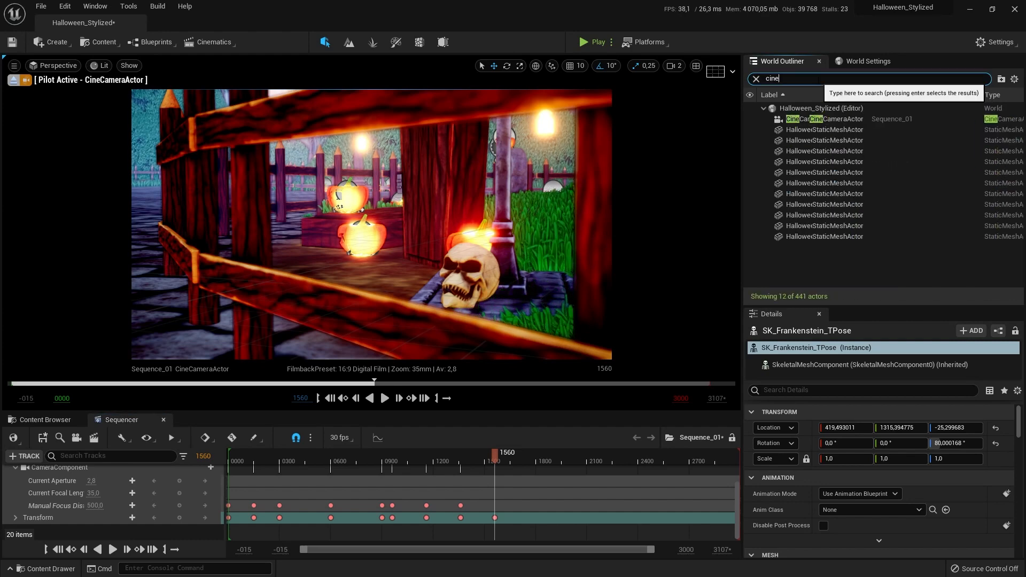
left_click(854, 119)
Check the camera's focus against the debug focus plane in its Focus Settings and hide the plane again.
scroll(855, 460, "down", 4)
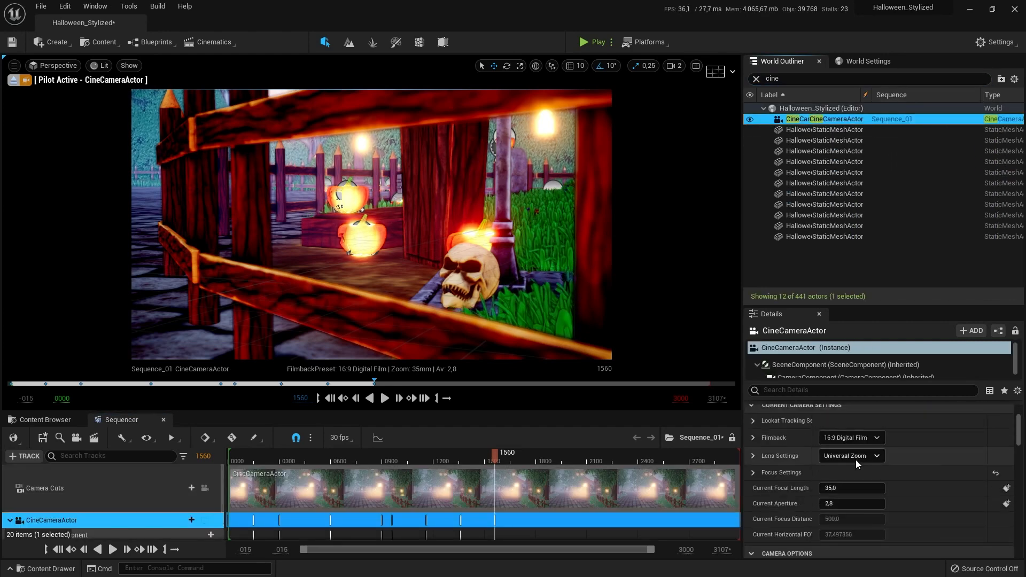
scroll(850, 470, "down", 1)
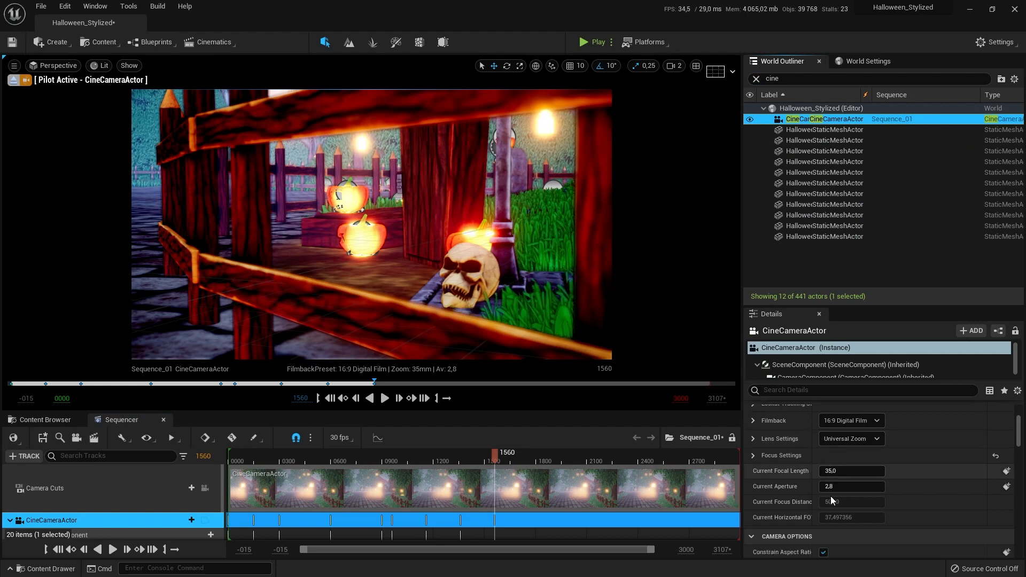
left_click(753, 456)
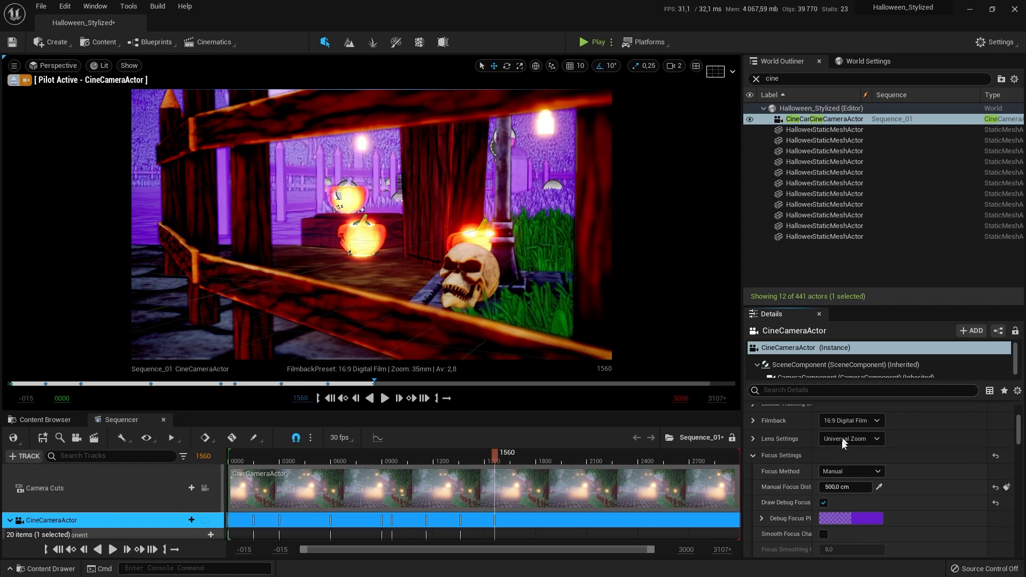
left_click(823, 504)
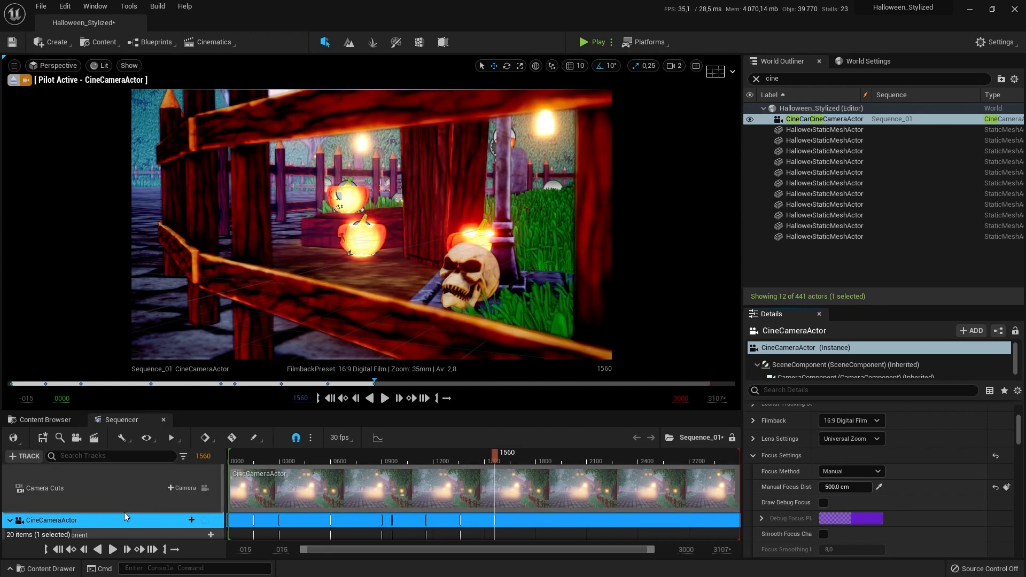
Key a Manual Focus Distance of 218 at frame 1560.
scroll(124, 512, "down", 5)
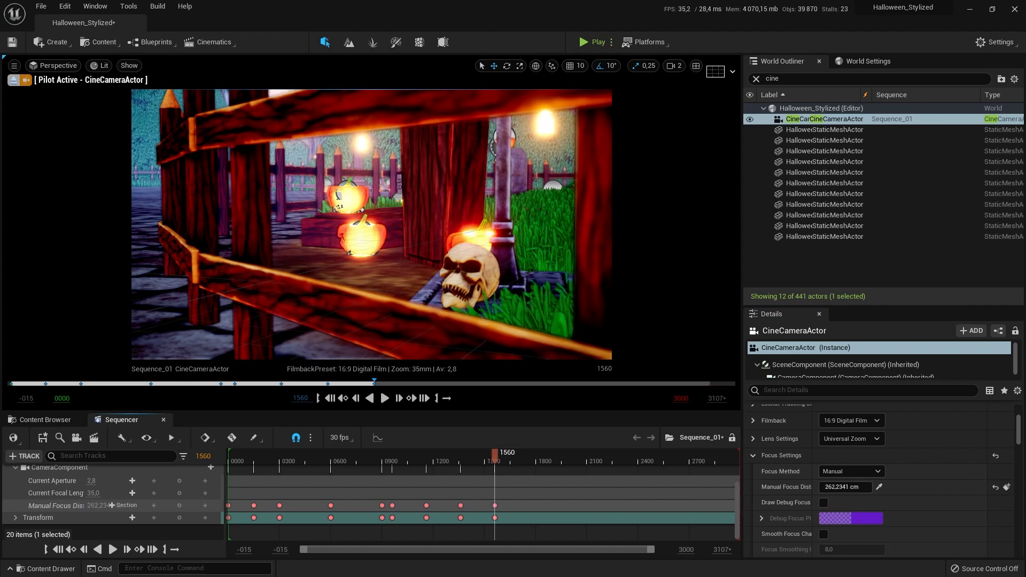
left_click_drag(111, 505, 87, 505)
left_click(104, 505)
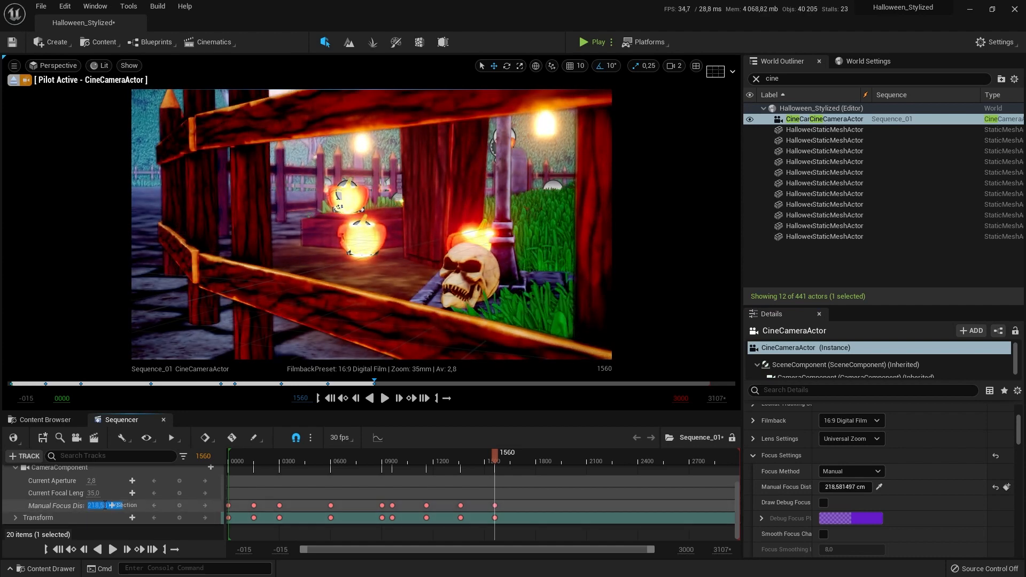
type("218")
key("Return")
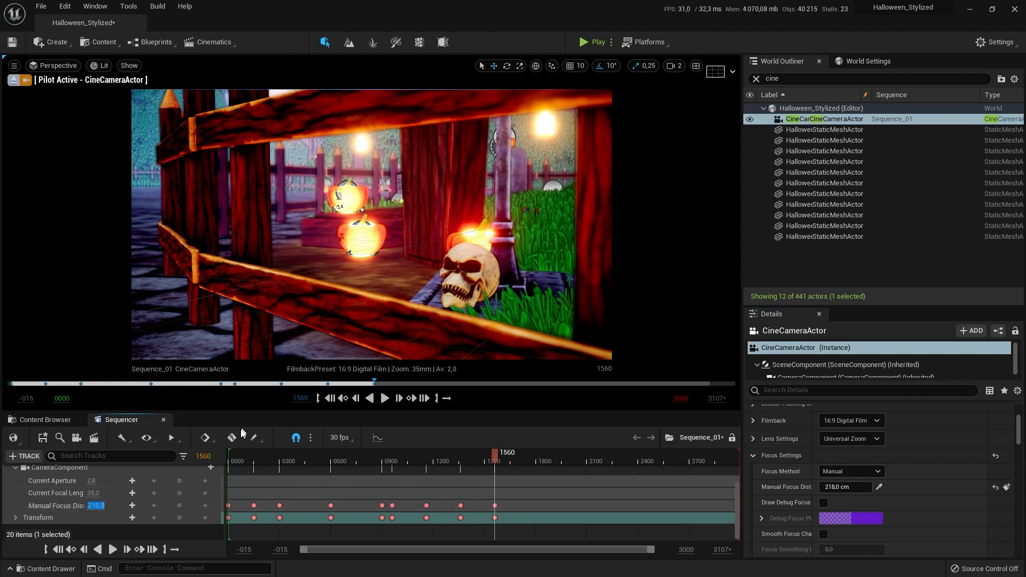
left_click(179, 508)
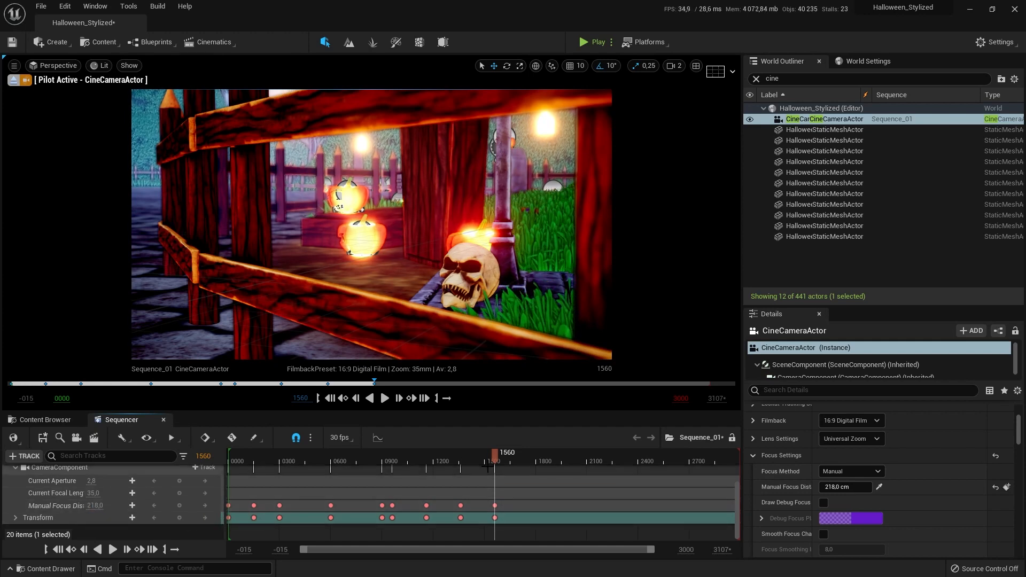
Raise and turn the piloted camera to frame the two pumpkins on the rock with the house behind, and key its transform at frame 1760.
left_click_drag(495, 459, 529, 459)
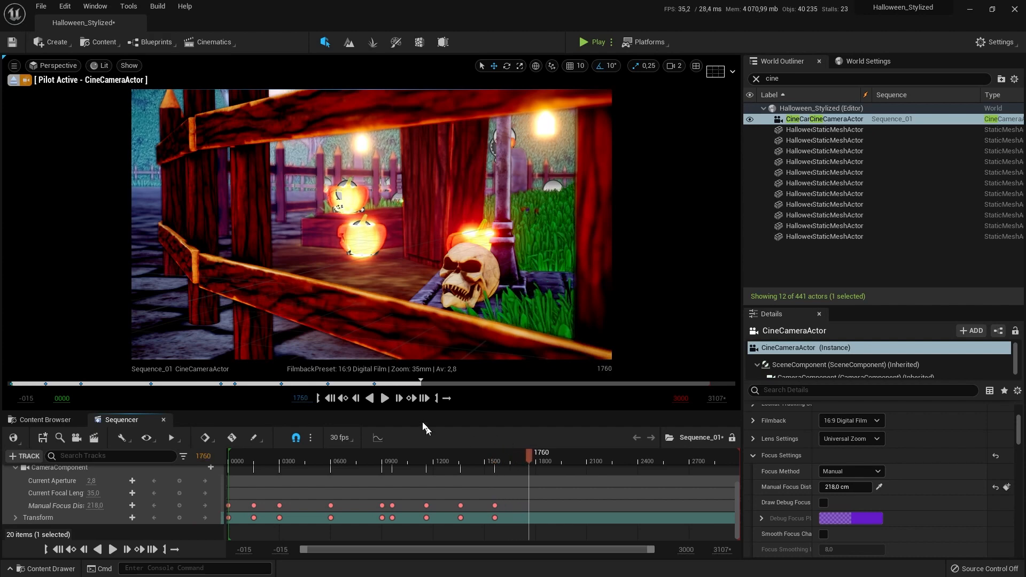
key("e")
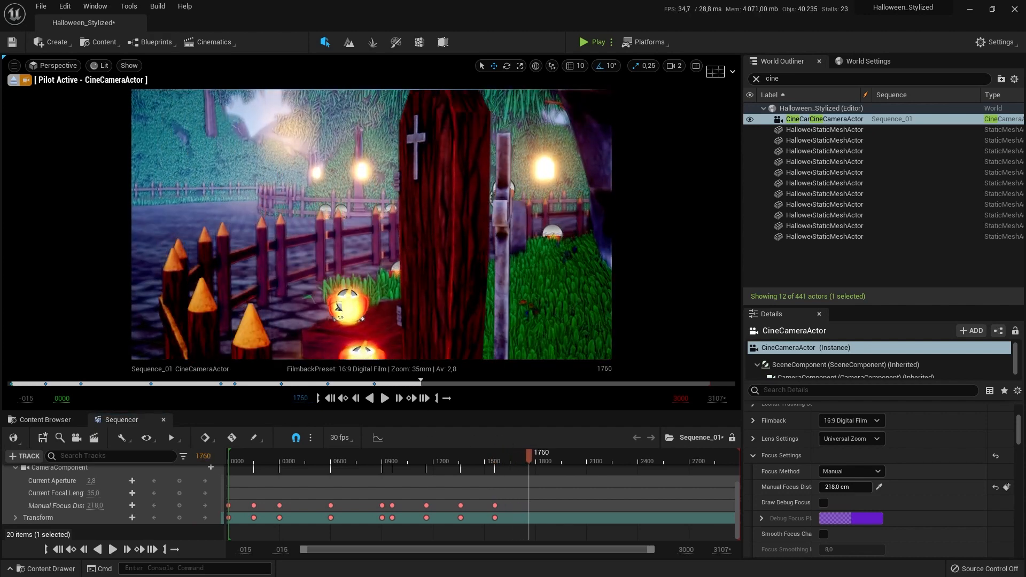
key("e")
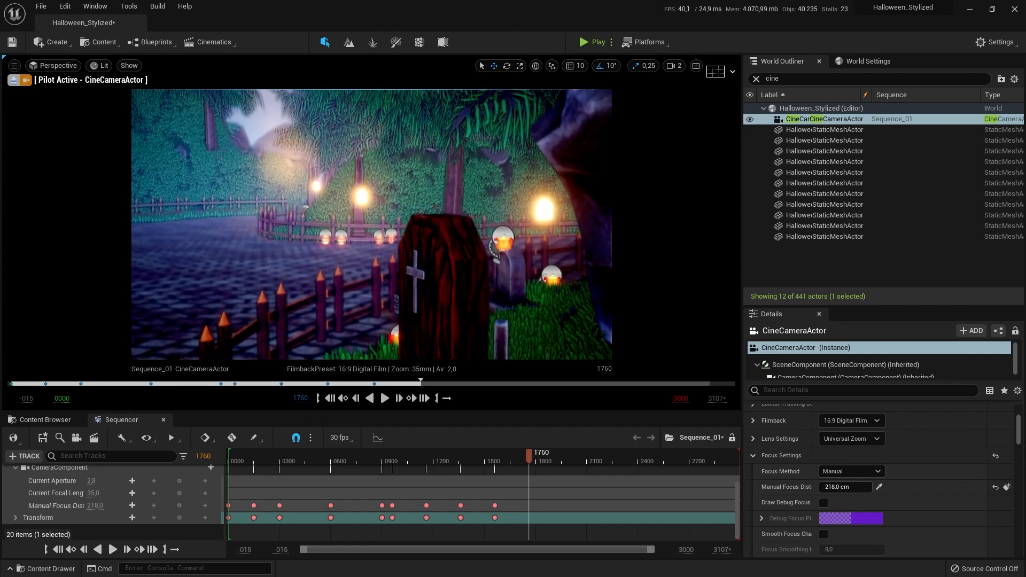
key("e")
key("d")
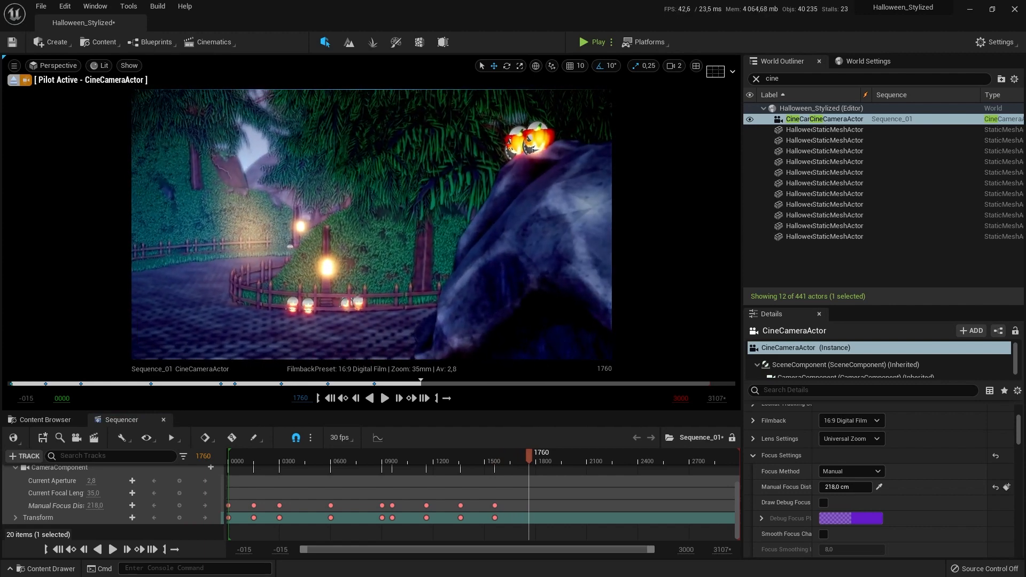
right_click_drag(372, 225, 426, 214)
key("a")
key("a")
key("w")
key("s")
key("a")
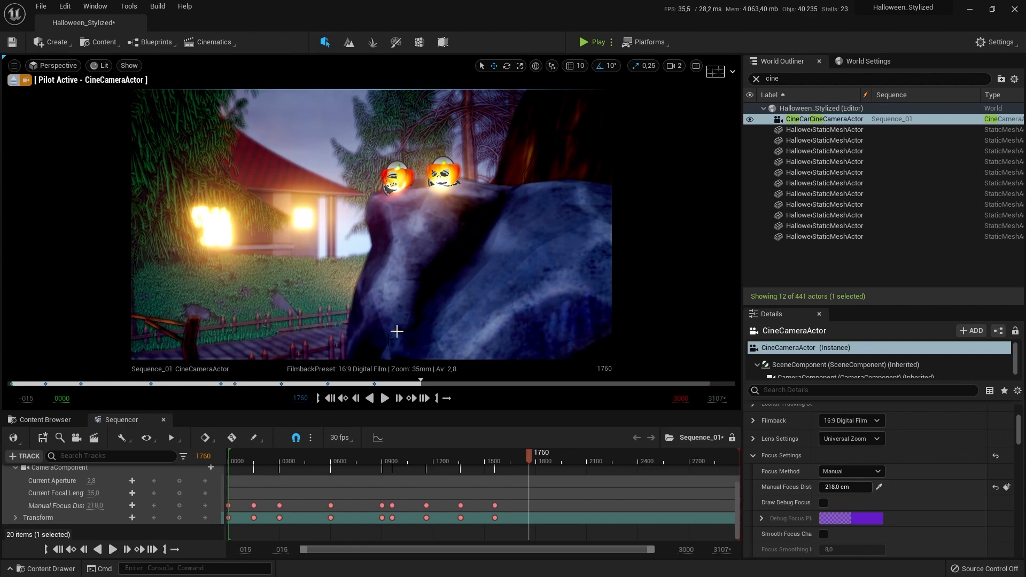
left_click(180, 518)
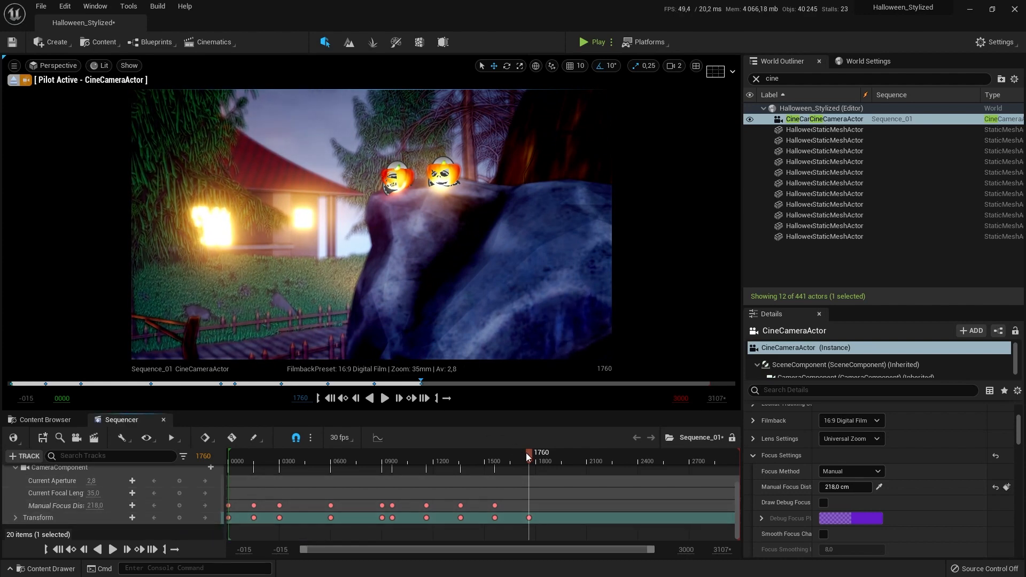
Play back the camera move leading up to the pumpkins on the rock and bring the playhead near frame 1760.
left_click_drag(529, 455, 479, 449)
left_click(385, 398)
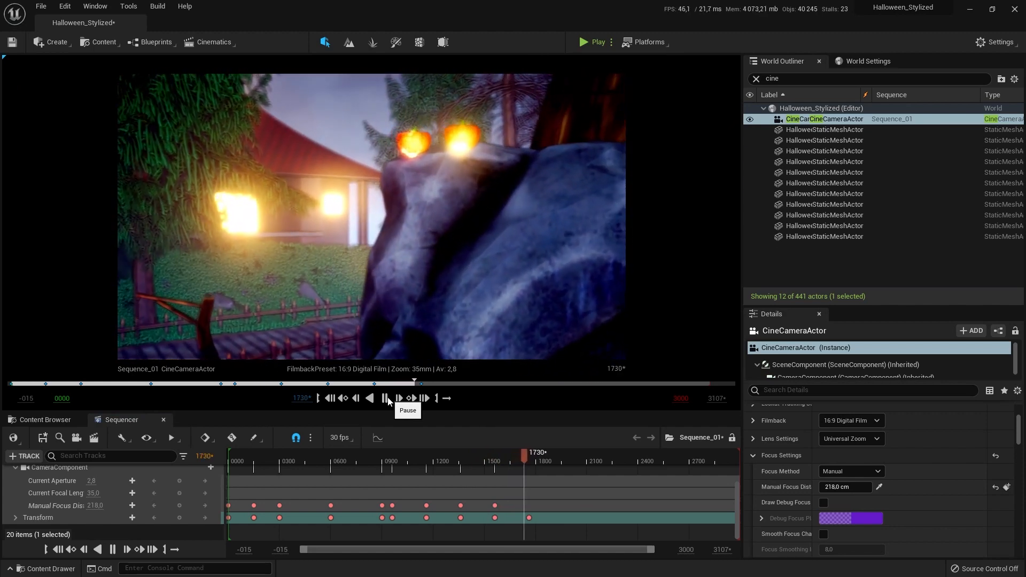
left_click(386, 399)
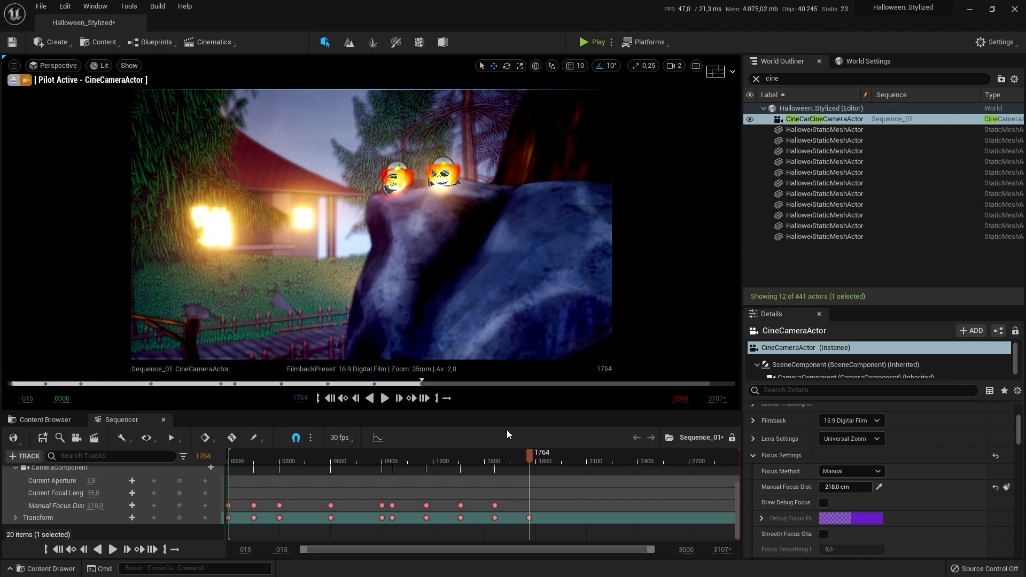
left_click(530, 454)
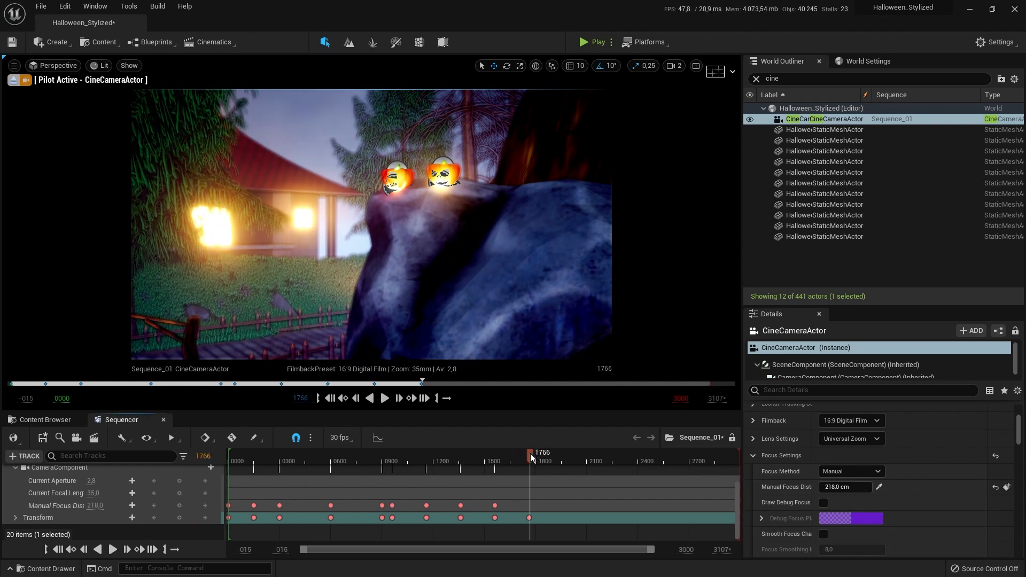
Key a Manual Focus Distance of 10000 at frame 1760.
left_click_drag(530, 454, 530, 455)
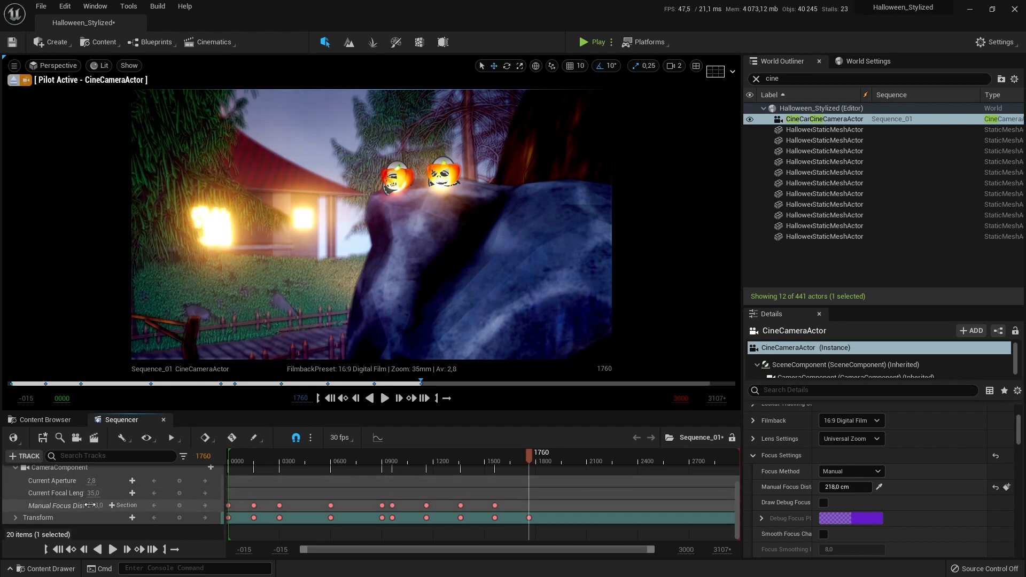
left_click_drag(96, 506, 152, 506)
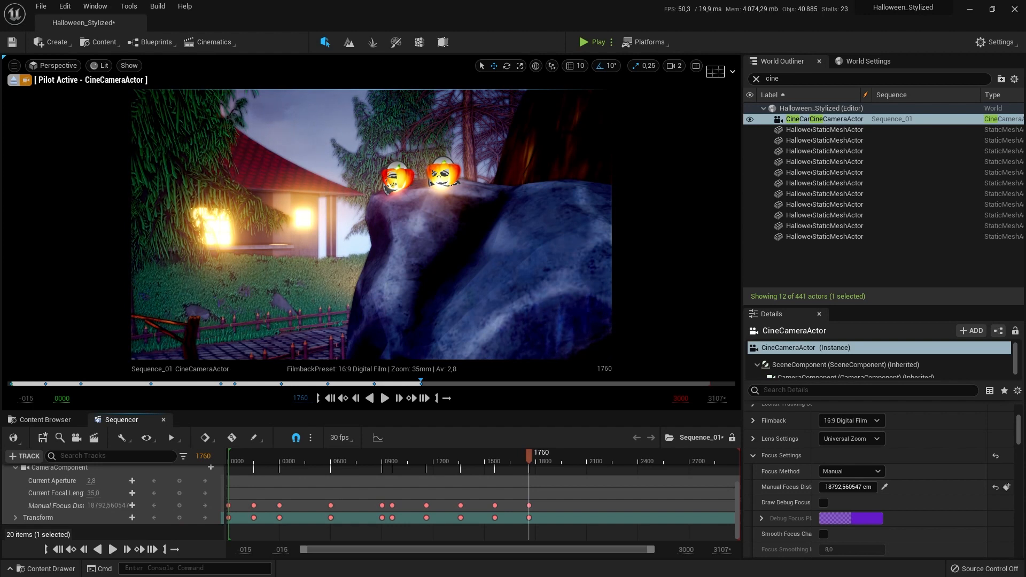
left_click(106, 506)
type("10")
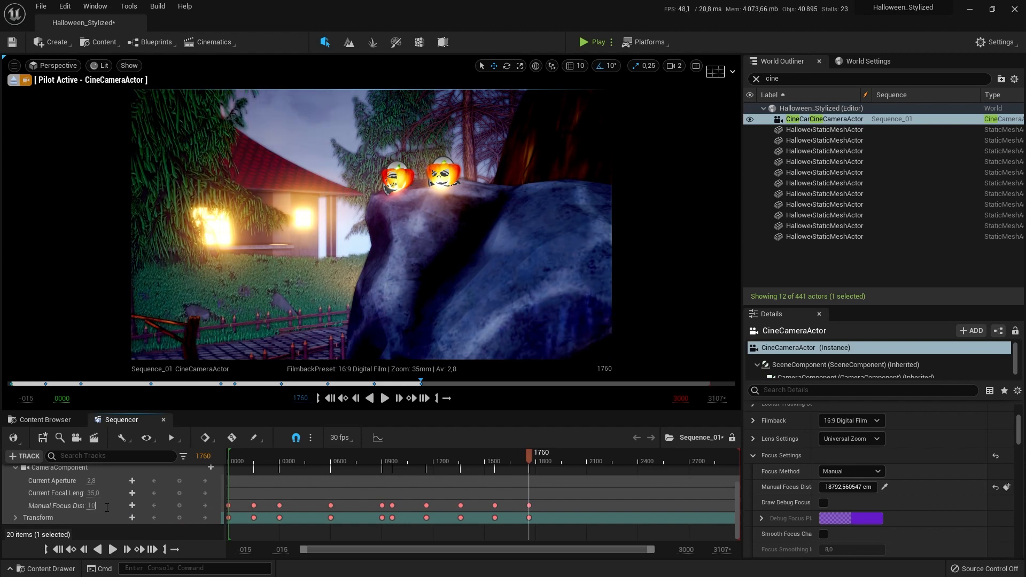
type("000")
key("Return")
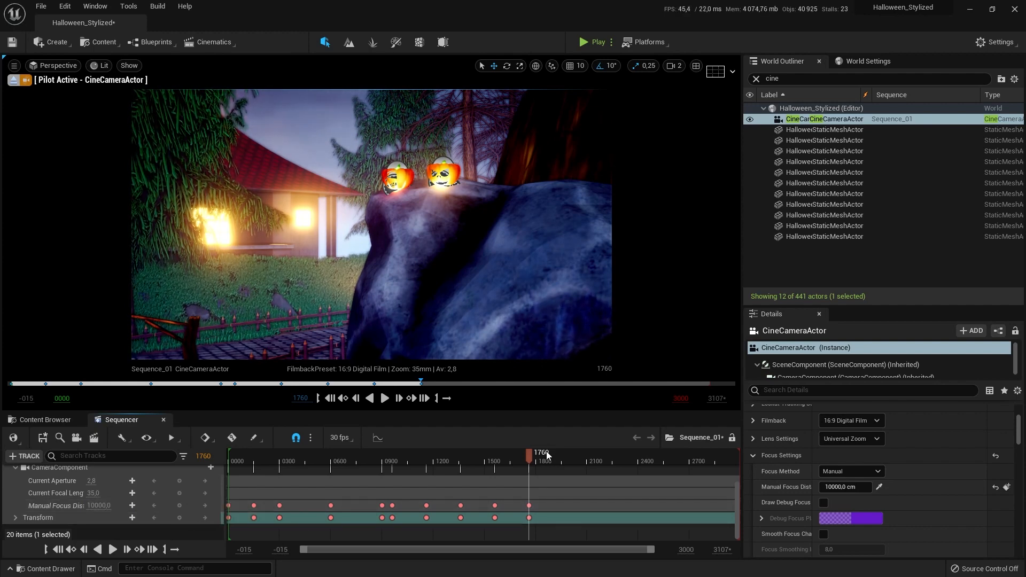
Fly the piloted camera to frame the graveyard beside the cobbled path and key its transform at frame 1960.
left_click_drag(534, 462, 568, 462)
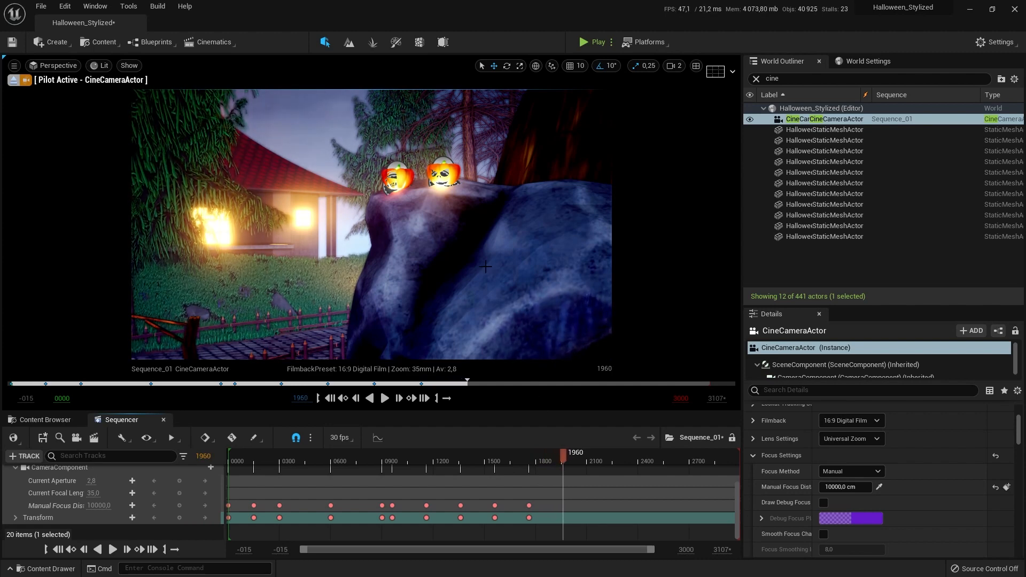
key("w")
right_click_drag(485, 266, 131, 287)
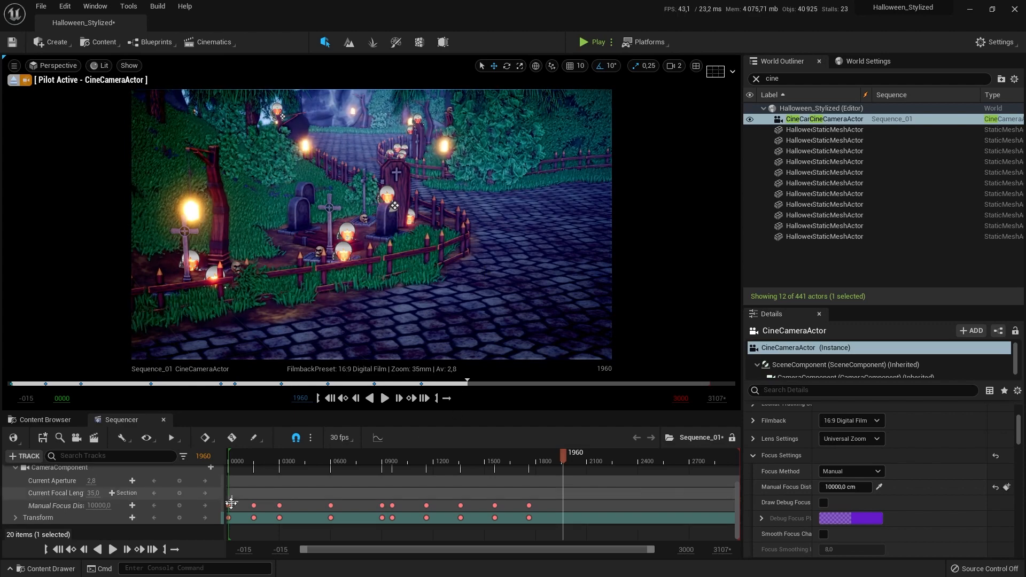
left_click(132, 518)
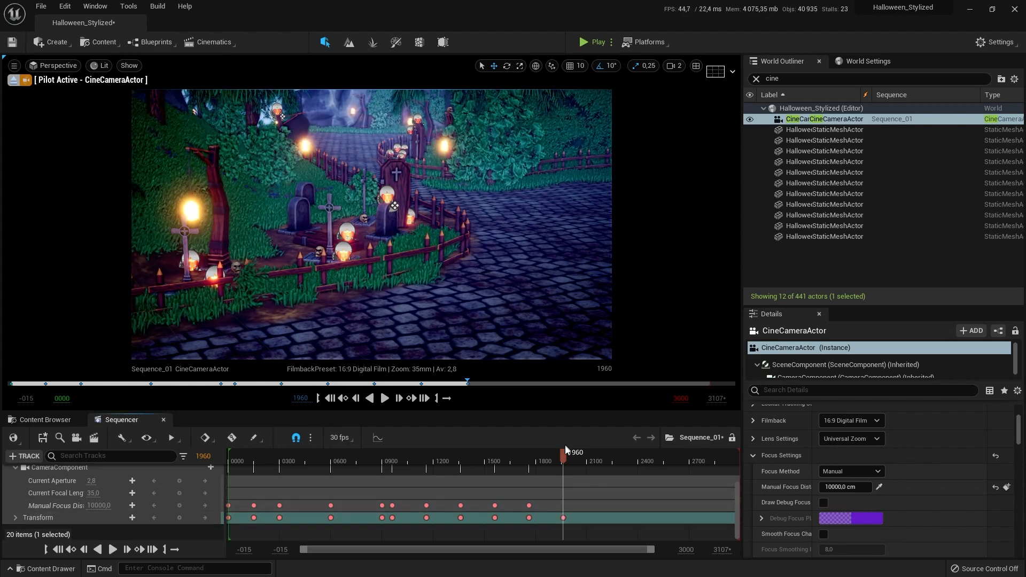
Play back the camera move from the pumpkins on the rock to the graveyard and return the playhead to frame 1960.
left_click_drag(561, 458, 529, 458)
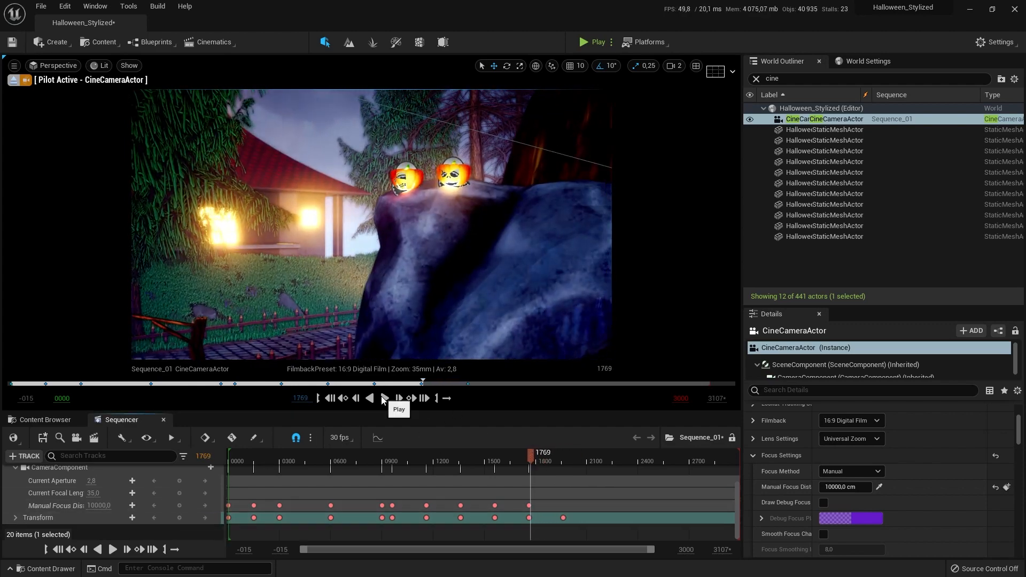
left_click(385, 398)
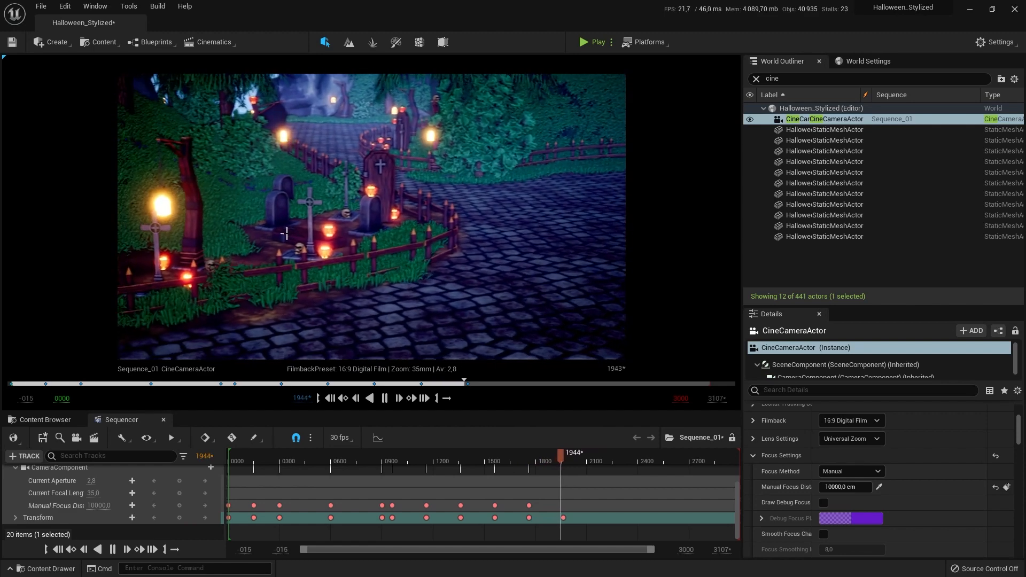
left_click(385, 398)
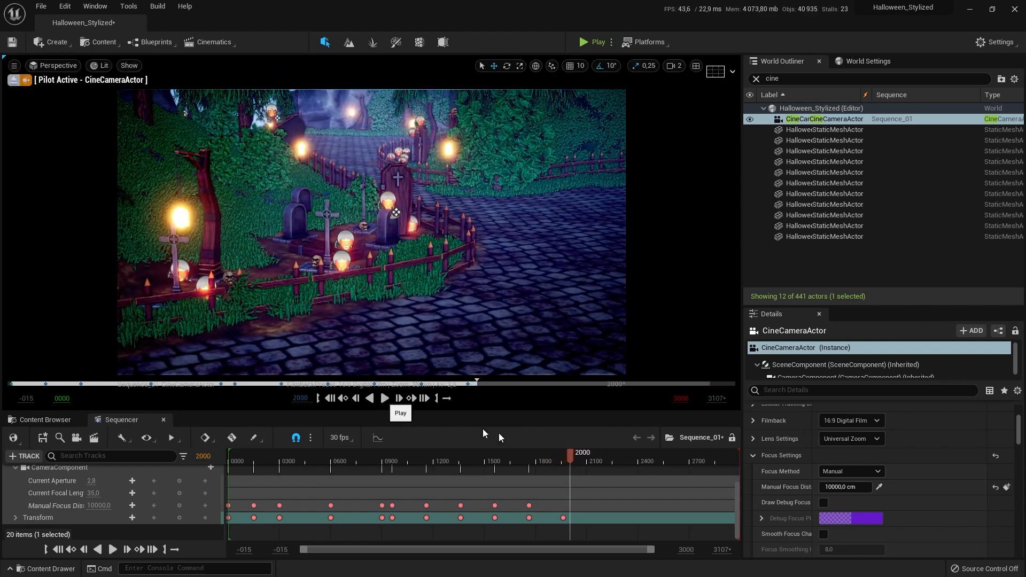
left_click_drag(570, 455, 563, 455)
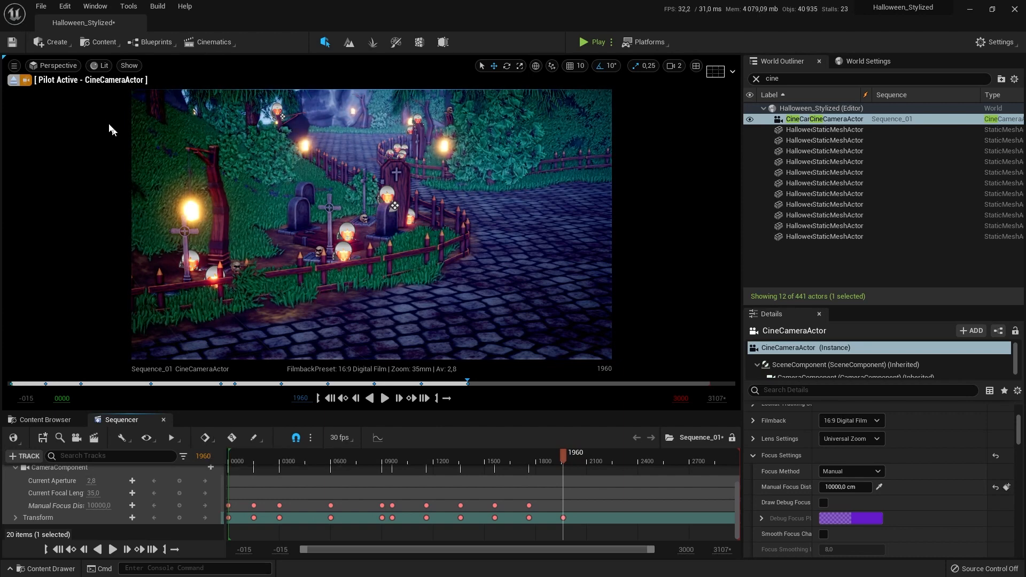
Place the SK_VampireFeminin_TPose and SK_VampireMasculin_Tpose meshes side by side on the cobbled path near the graveyard fence.
left_click(47, 419)
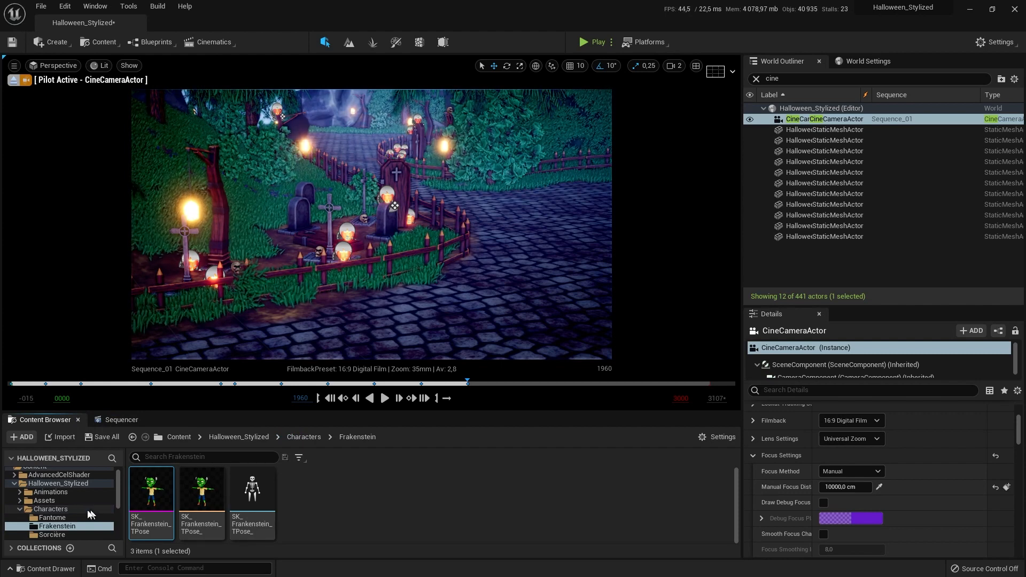
scroll(69, 517, "down", 3)
left_click(56, 517)
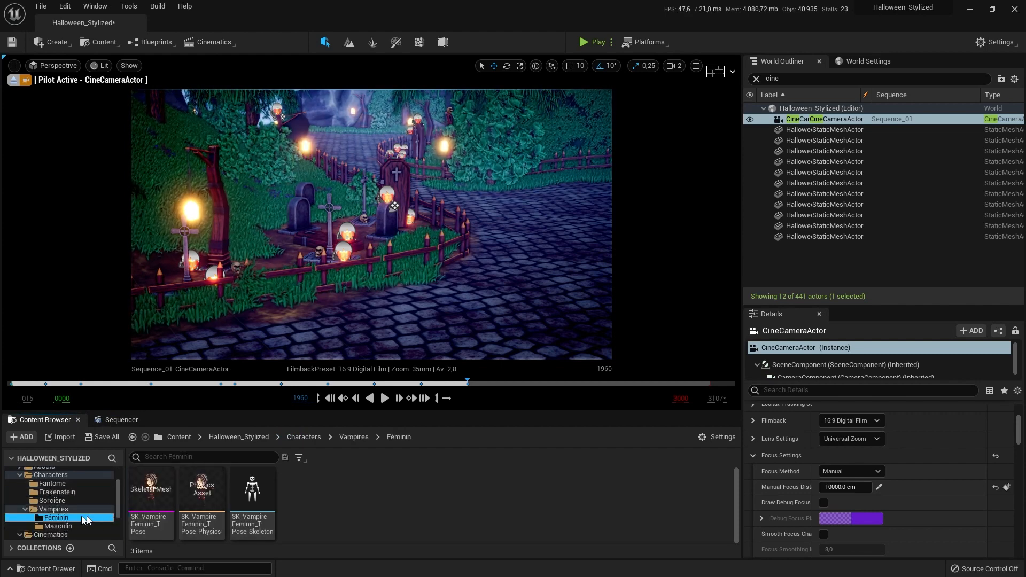
left_click_drag(161, 500, 437, 291)
left_click(58, 526)
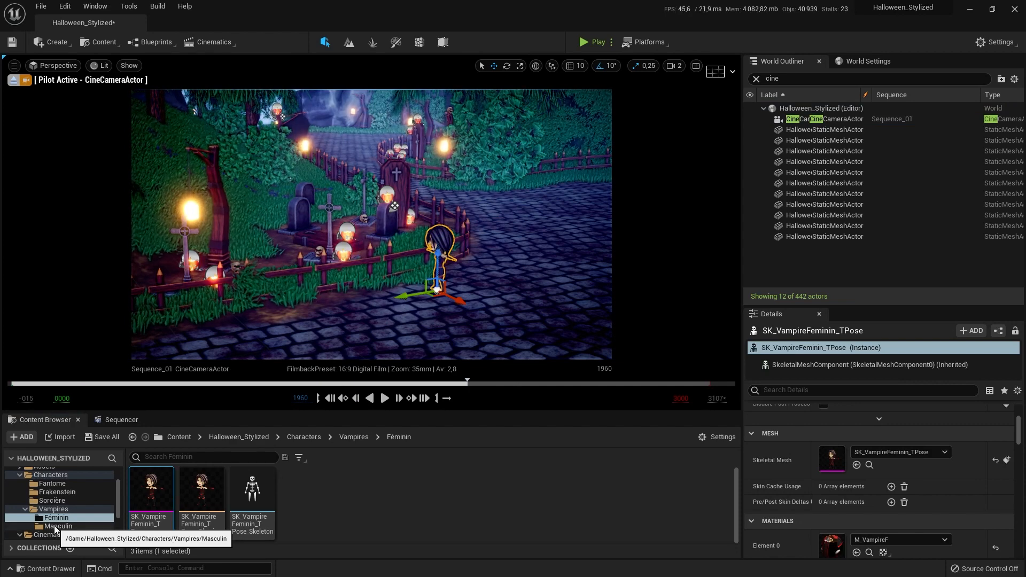
left_click_drag(153, 489, 408, 301)
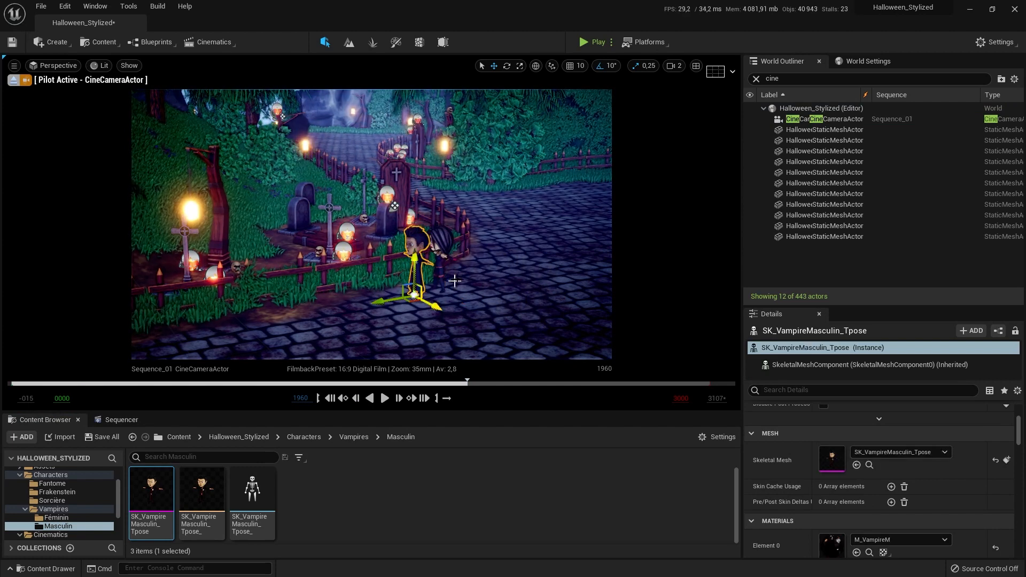
Rotate the male and the female vampire about their vertical axes on the cobbled path.
left_click(507, 67)
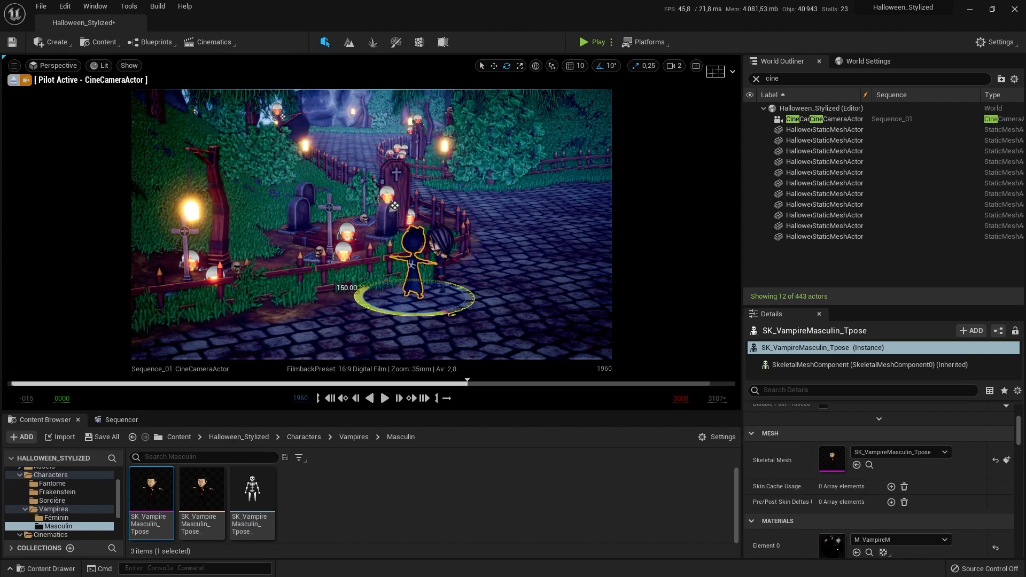
left_click_drag(448, 313, 623, 318)
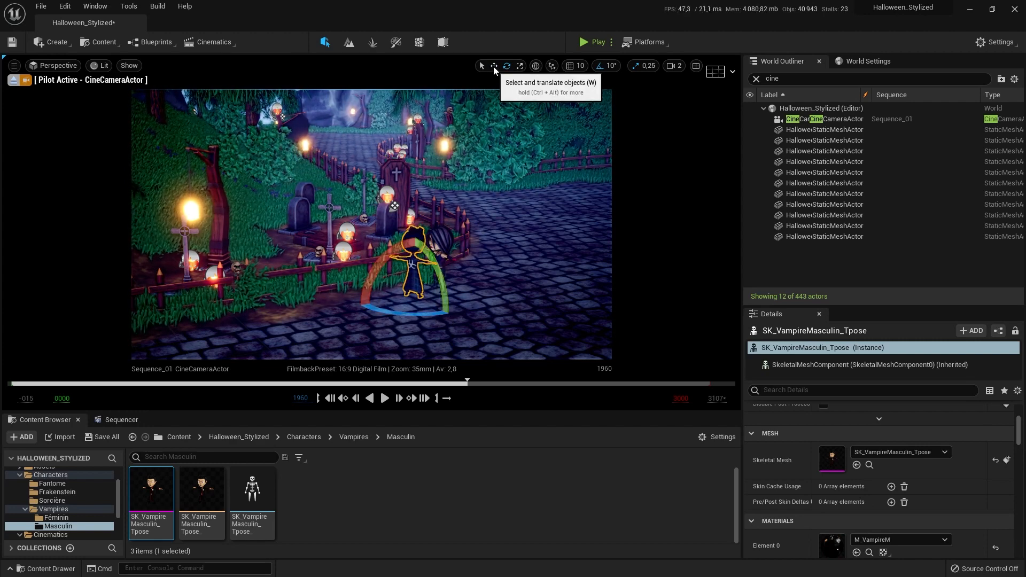
left_click(436, 250)
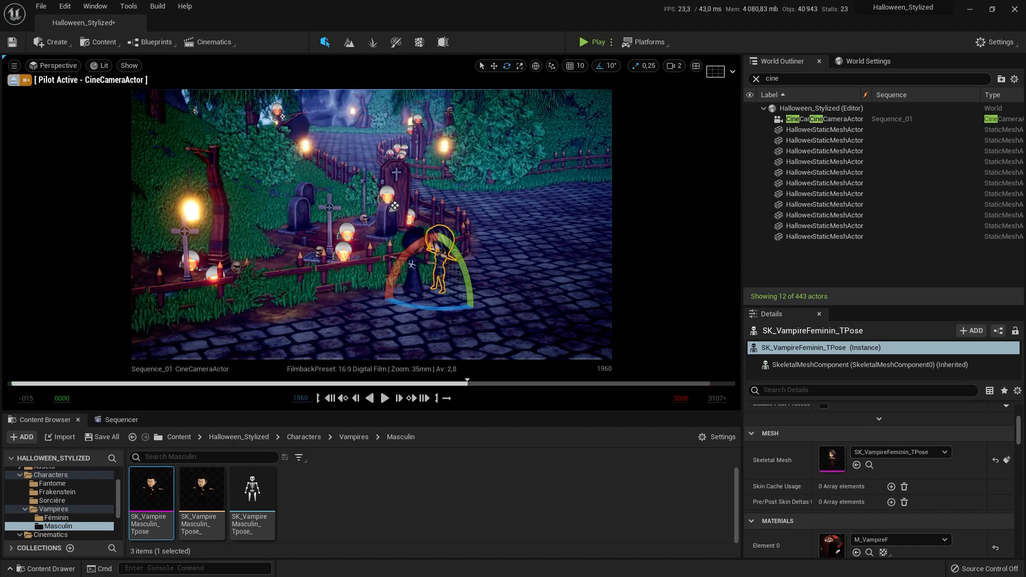
left_click_drag(453, 311, 497, 314)
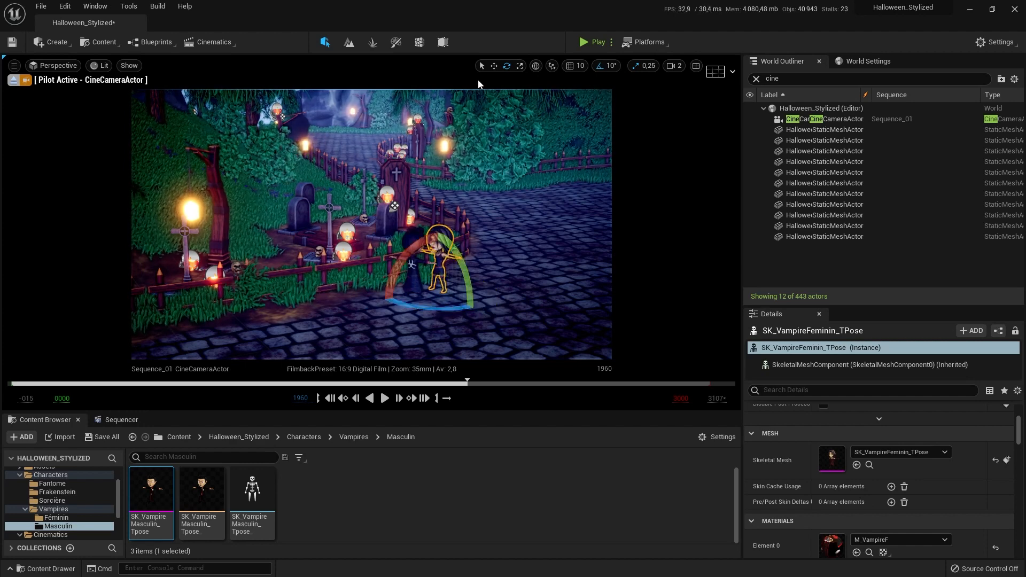
Move the female vampire along the path slightly away from the male vampire.
left_click(482, 66)
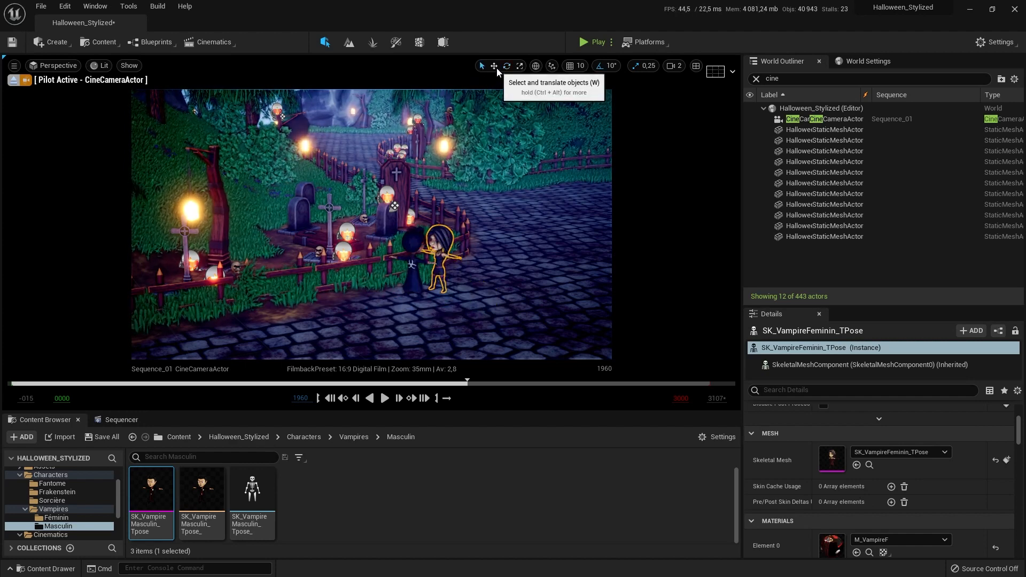
left_click(494, 66)
left_click_drag(463, 301, 468, 274)
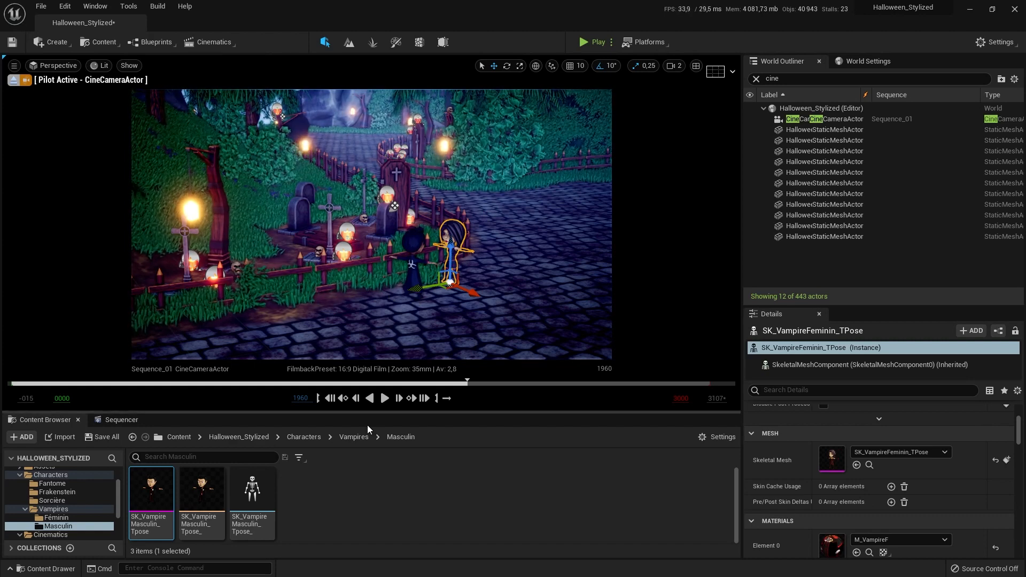
Key a Manual Focus Distance of about 2037.78 at frame 1960, judging it with the debug focus plane, and hide the plane again.
left_click(114, 421)
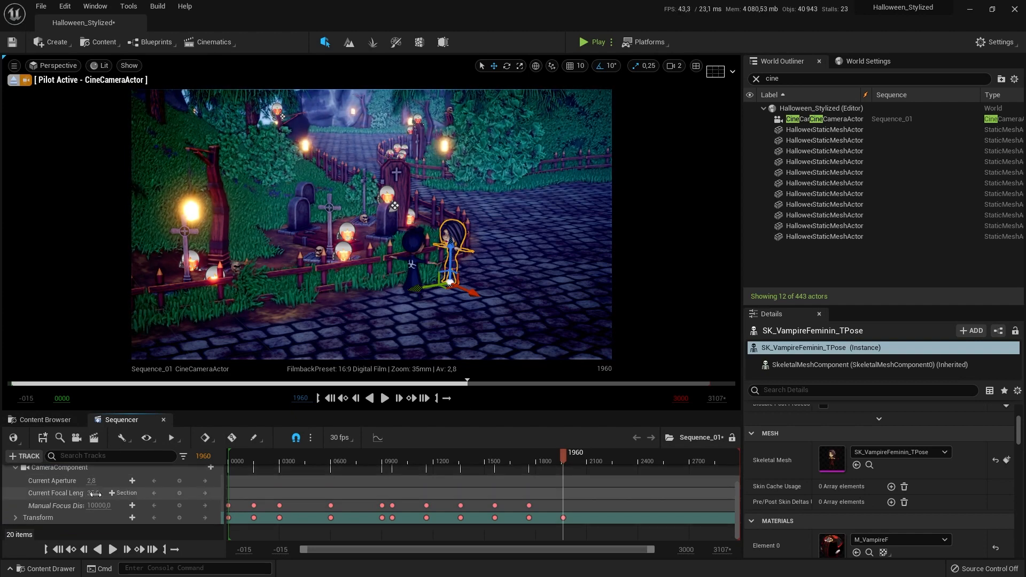
left_click_drag(99, 505, 60, 505)
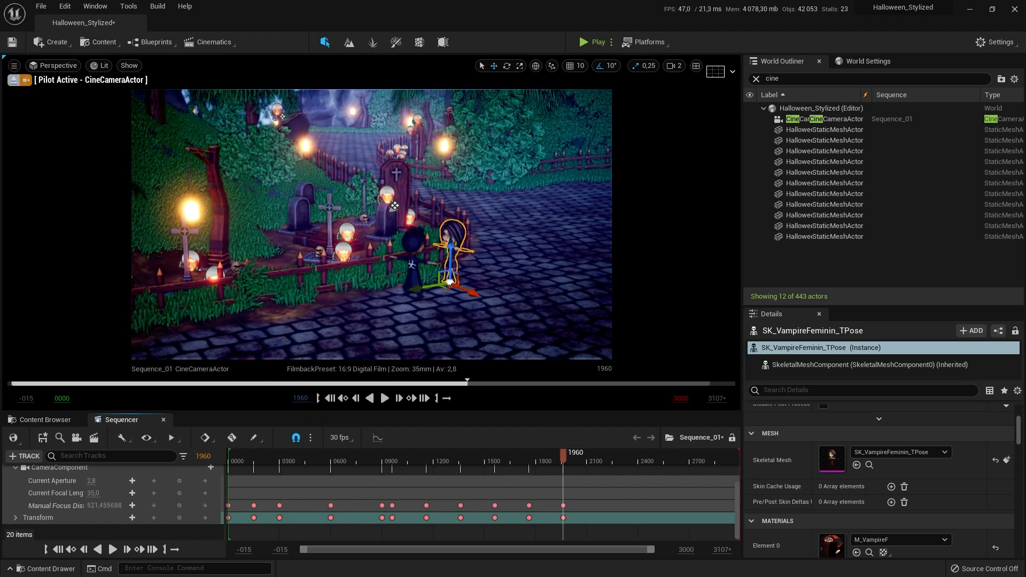
left_click(834, 119)
left_click(823, 503)
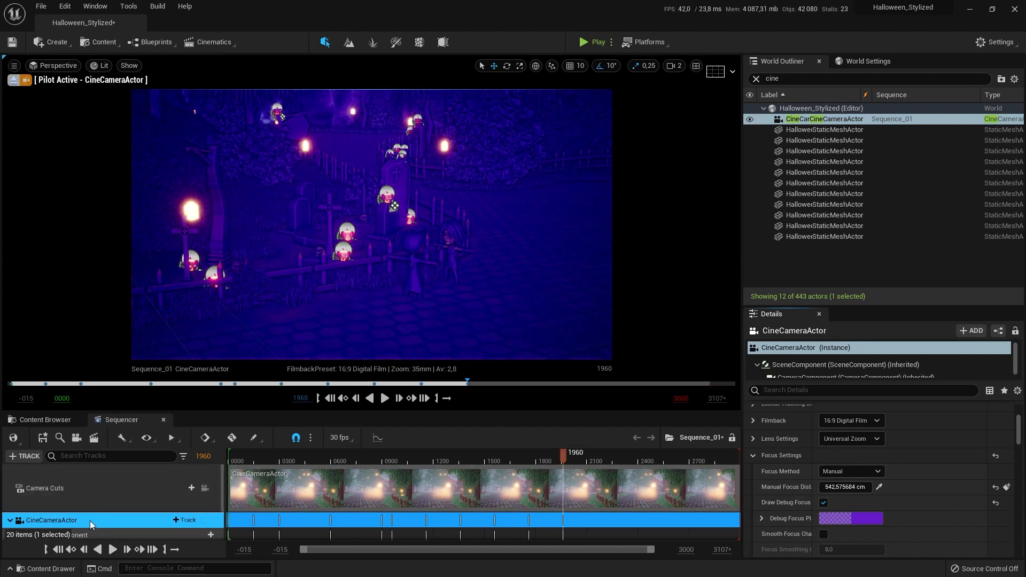
scroll(109, 514, "down", 3)
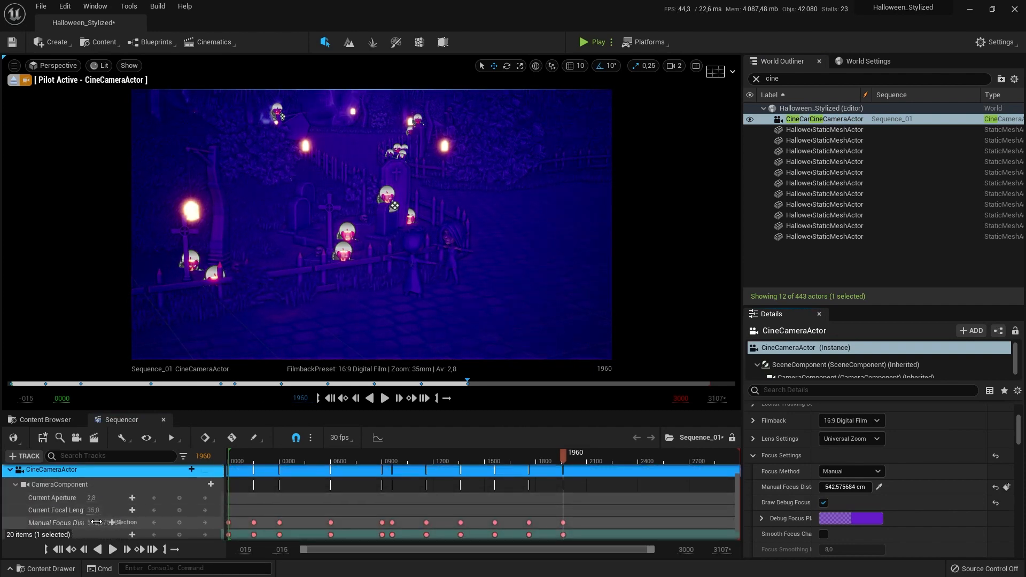
mouse_move(104, 522)
left_mouse_down()
mouse_move(83, 522)
mouse_move(120, 522)
mouse_move(110, 522)
left_mouse_up()
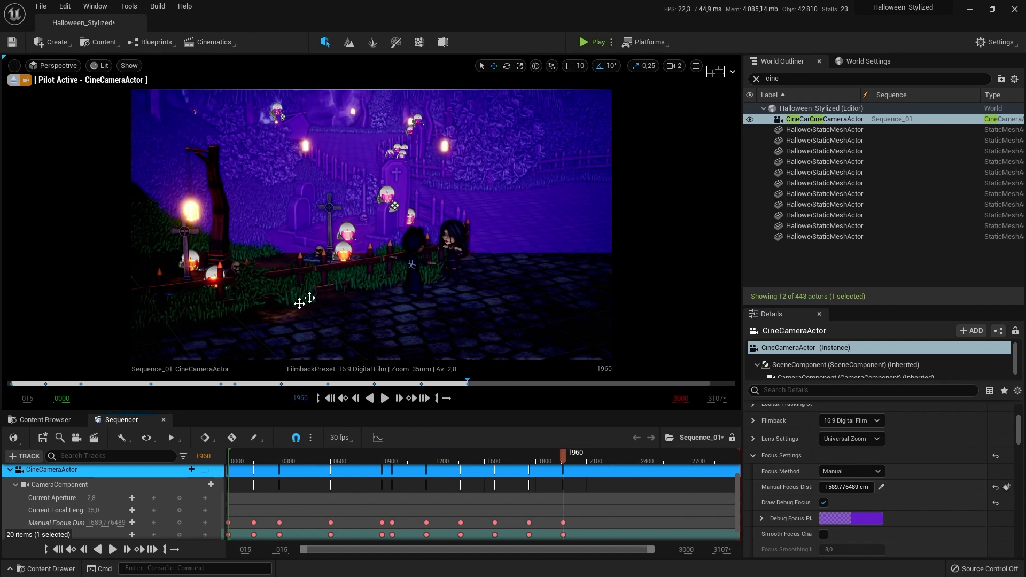
left_click_drag(106, 523, 114, 522)
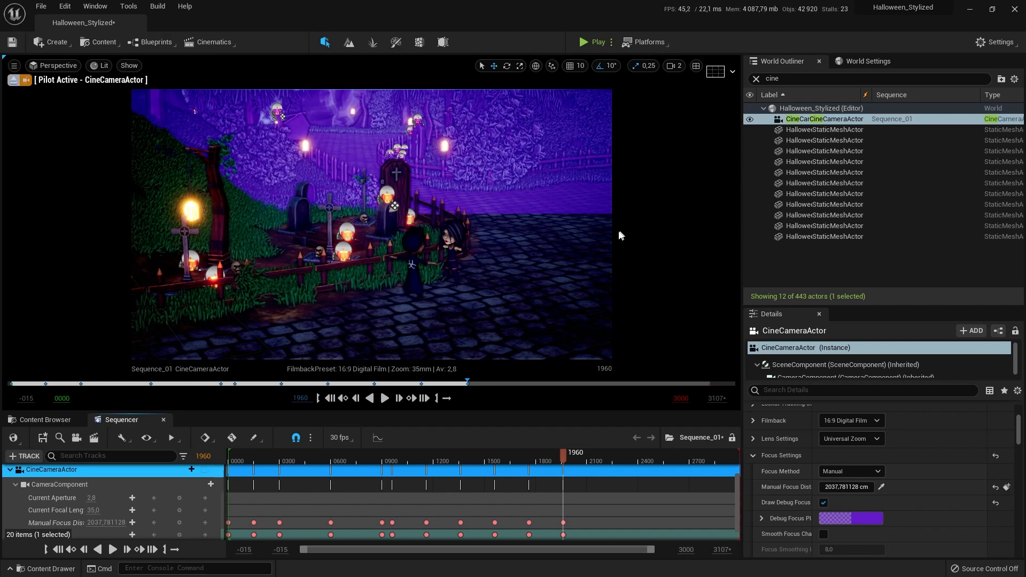
left_click(823, 502)
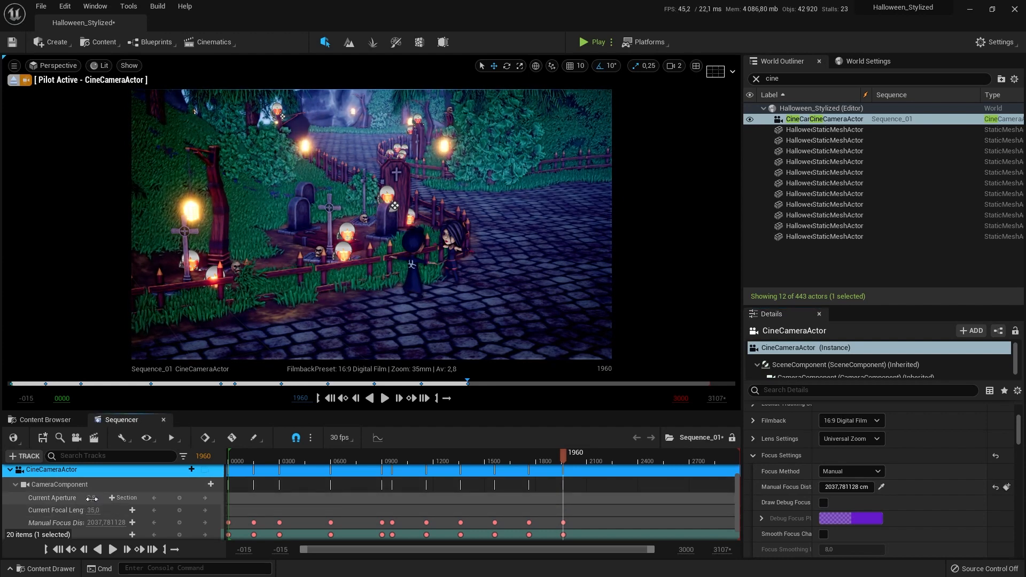
Try higher Current Aperture values on the camera and set the aperture back to 2.8.
left_click_drag(94, 498, 85, 498)
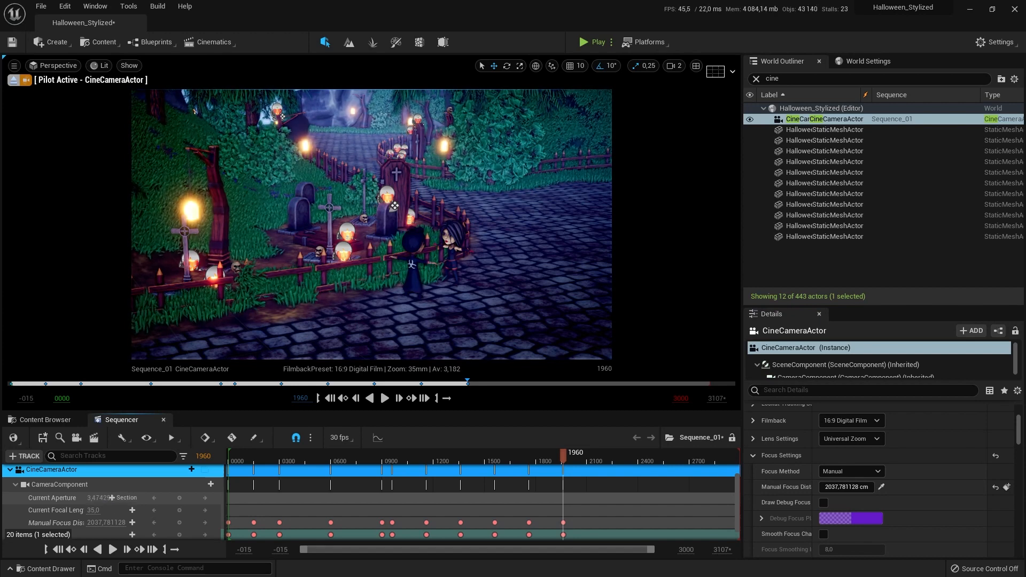
left_click_drag(111, 498, 160, 497)
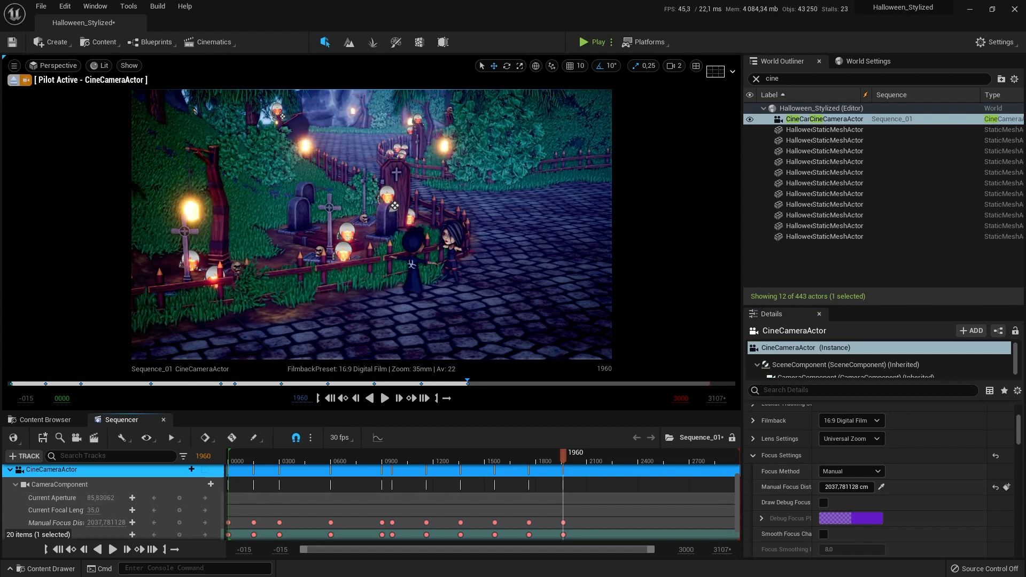
left_click(101, 498)
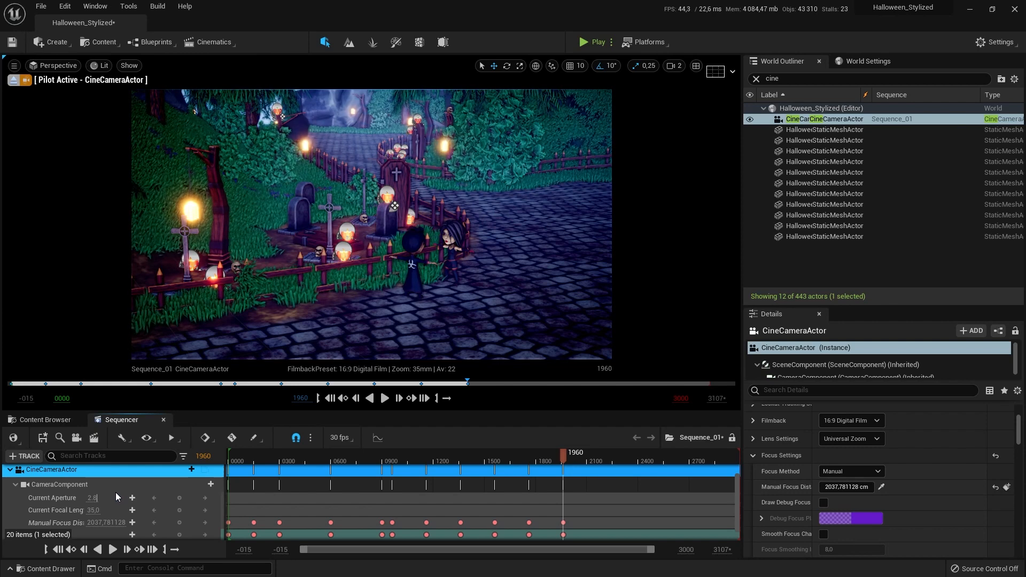
key("Return")
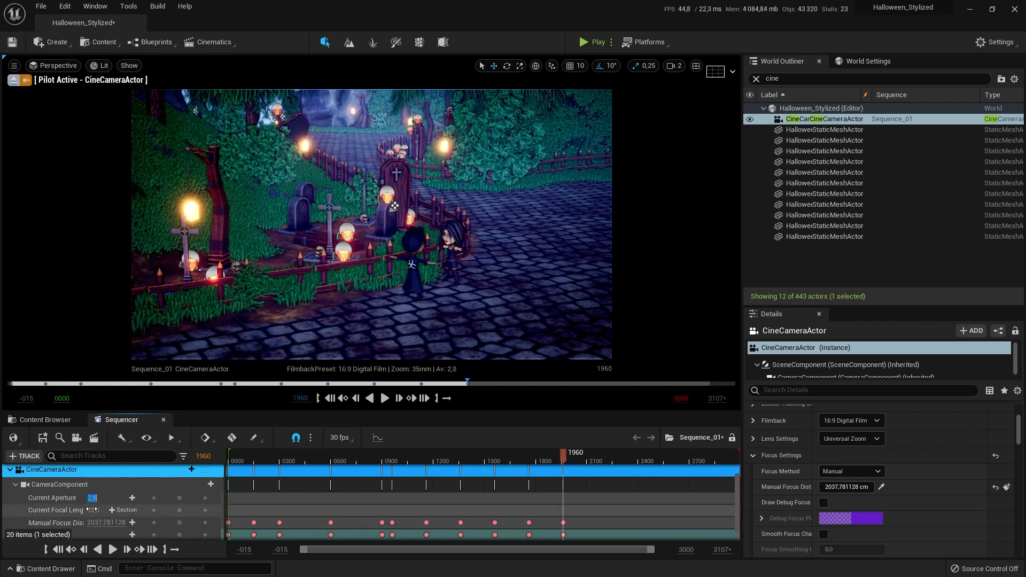
Try a longer Current Focal Length on the camera and set it back to 35.
left_click_drag(94, 510, 121, 510)
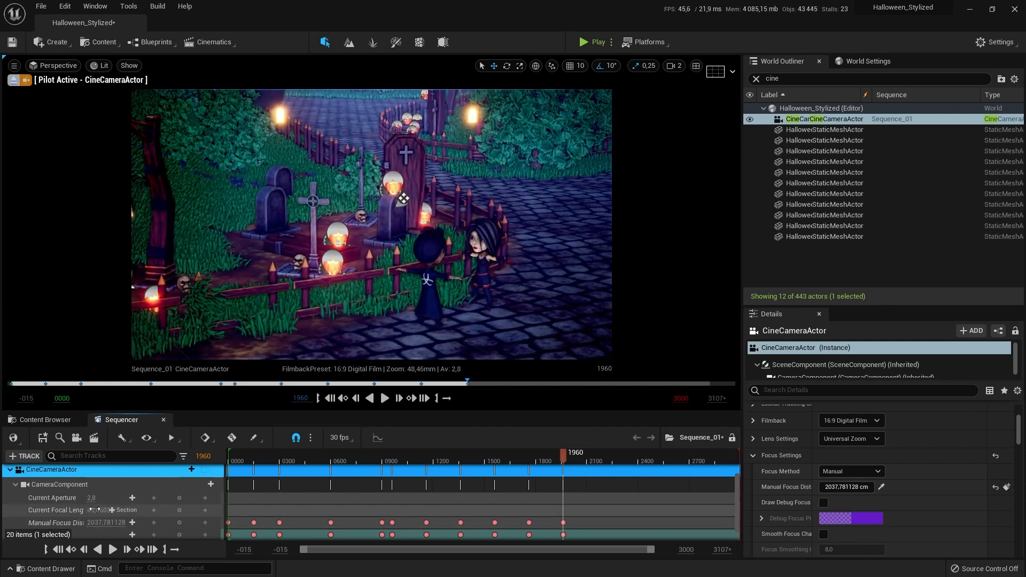
left_click(95, 511)
type("35")
key("Return")
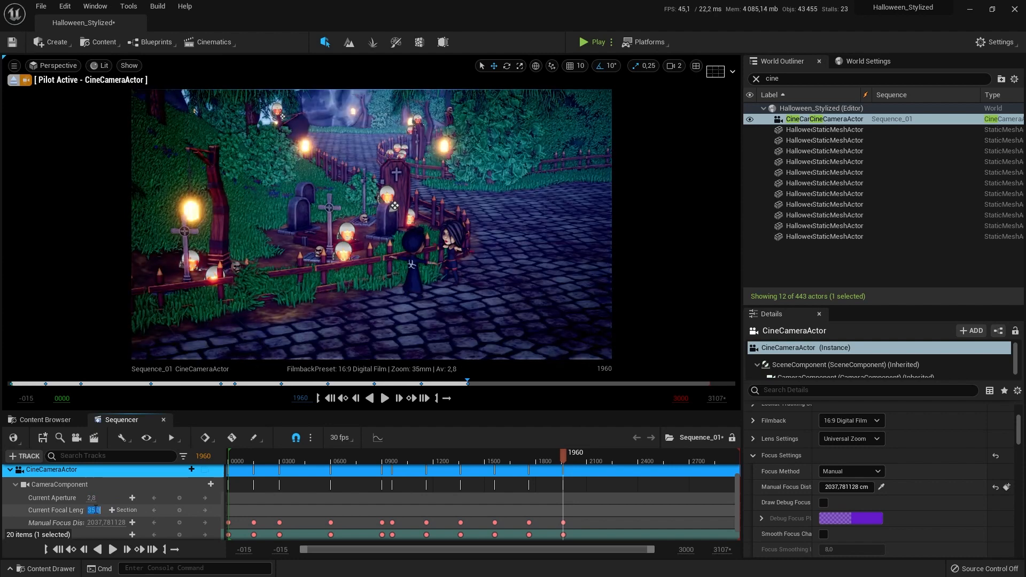
scroll(57, 526, "down", 1)
scroll(59, 524, "up", 2)
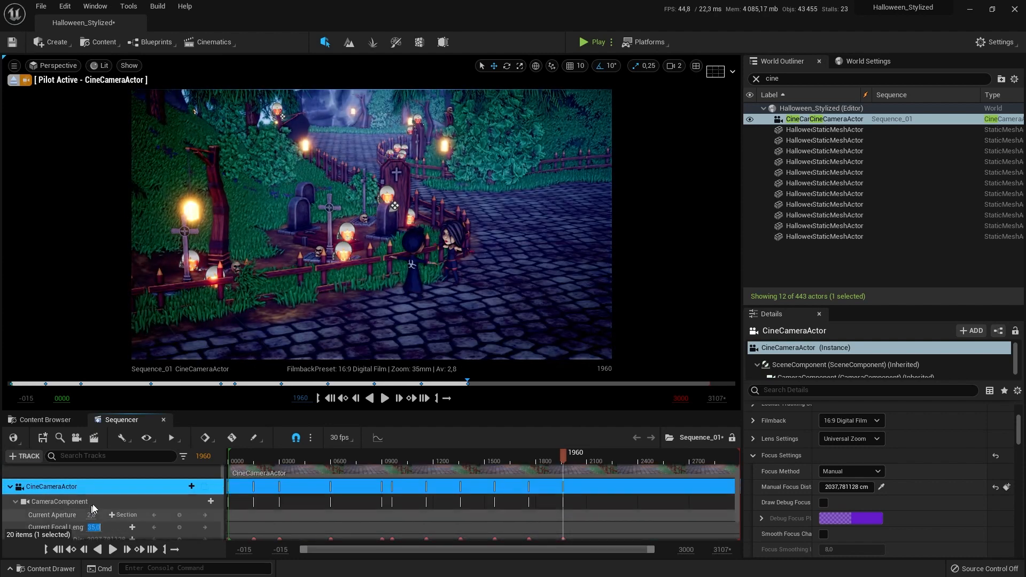
Try the camera's Current Aperture at 1.2 and about 3.6, then return it to 2.8.
left_click_drag(88, 514, 59, 514)
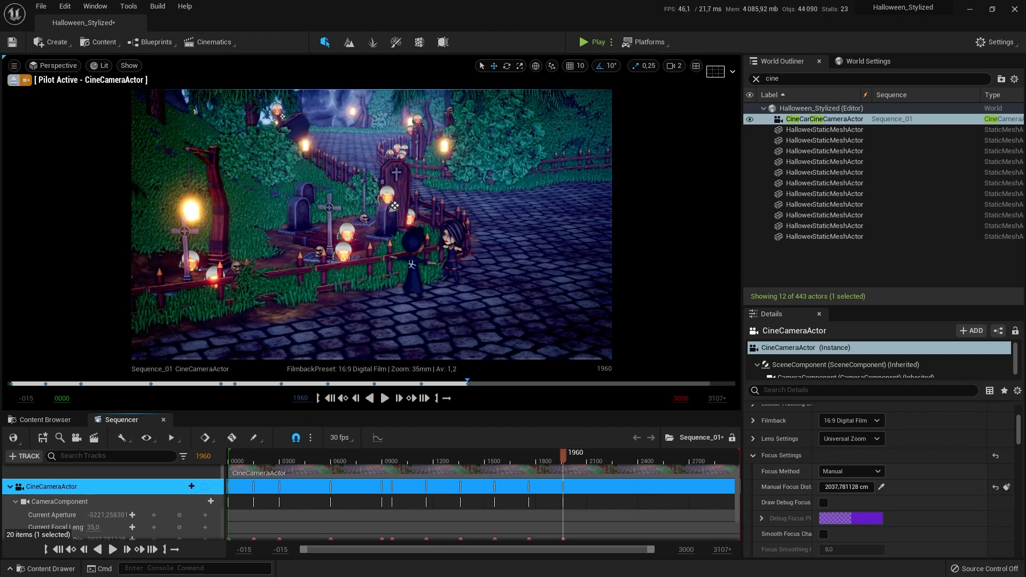
left_click_drag(59, 514, 103, 515)
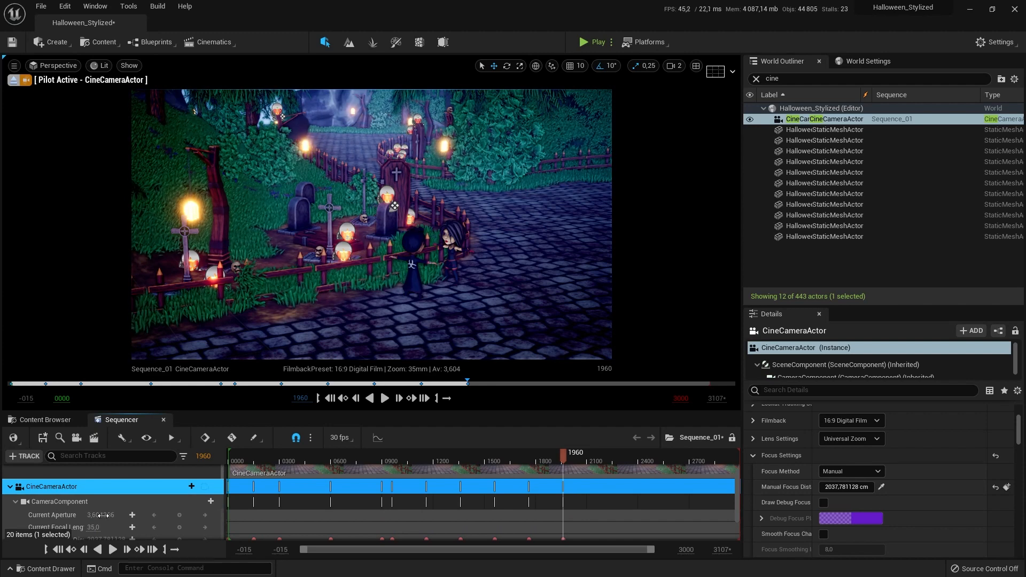
left_click(102, 514)
type("2,8")
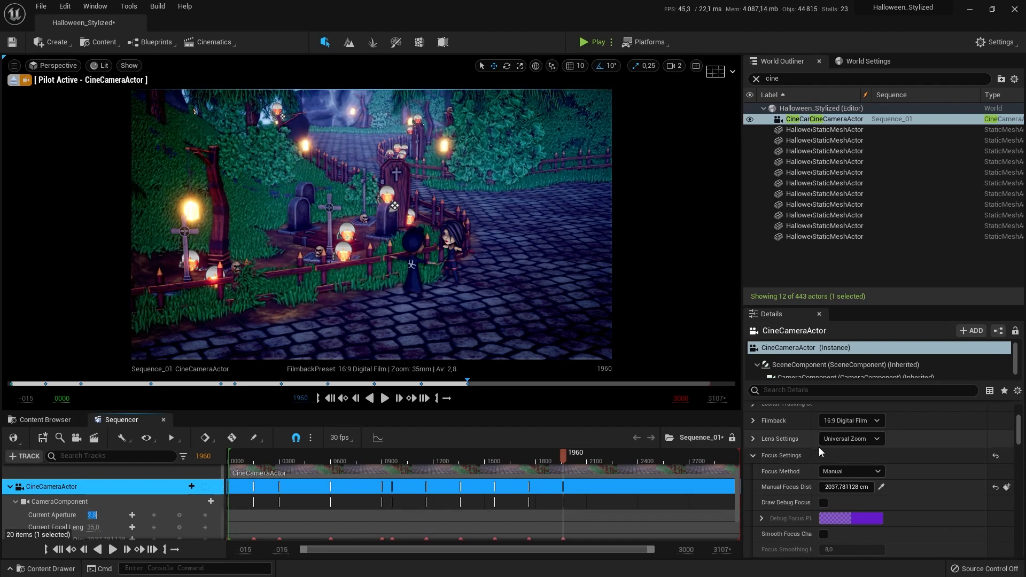
Try a Diaphragm Blade Count of 5 in the camera's Lens Settings and set it back to 7.
left_click(753, 439)
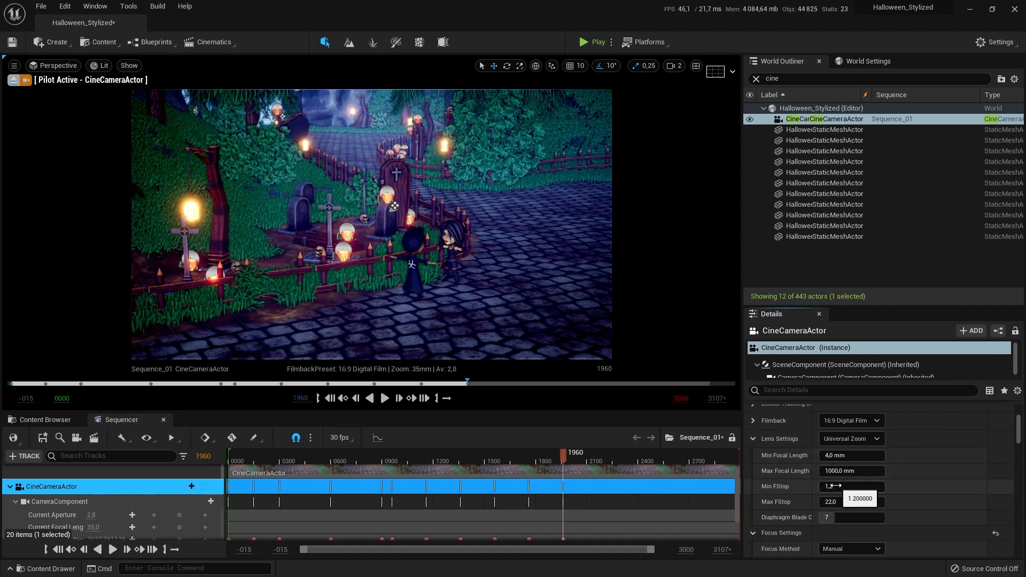
left_click(852, 517)
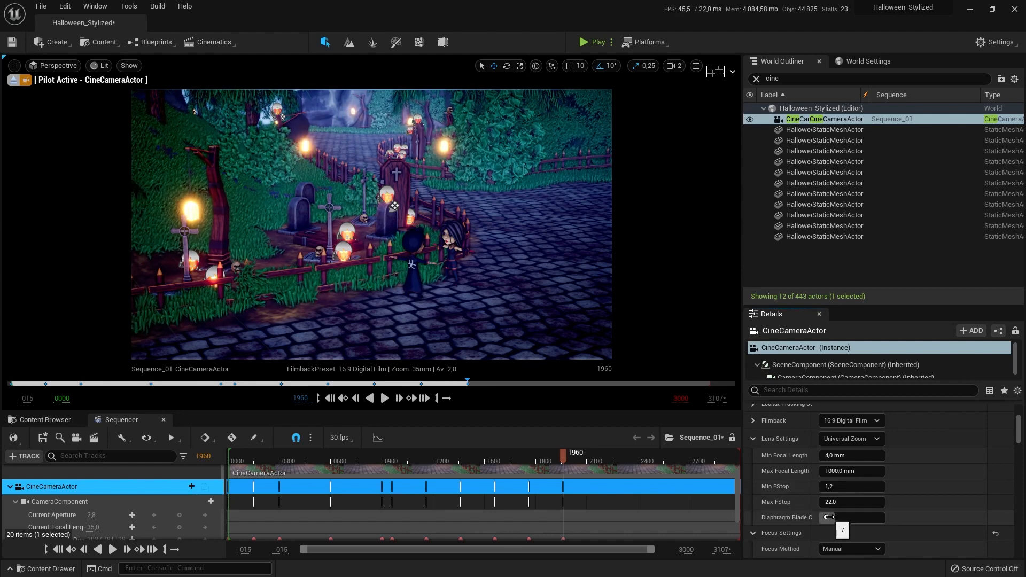
type("16")
key("BackSpace")
key("BackSpace")
type("4")
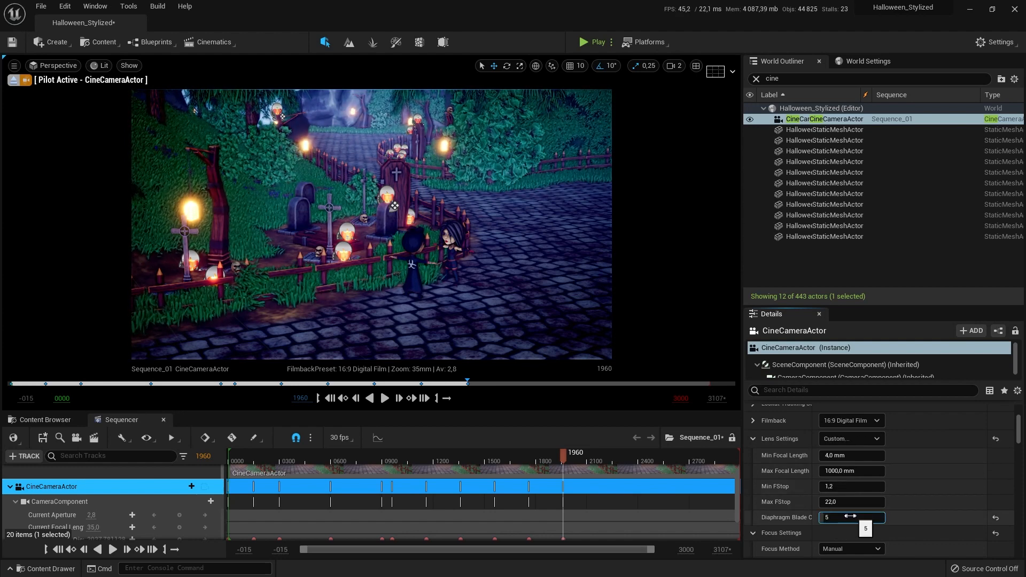
left_click(847, 516)
type("7")
key("Return")
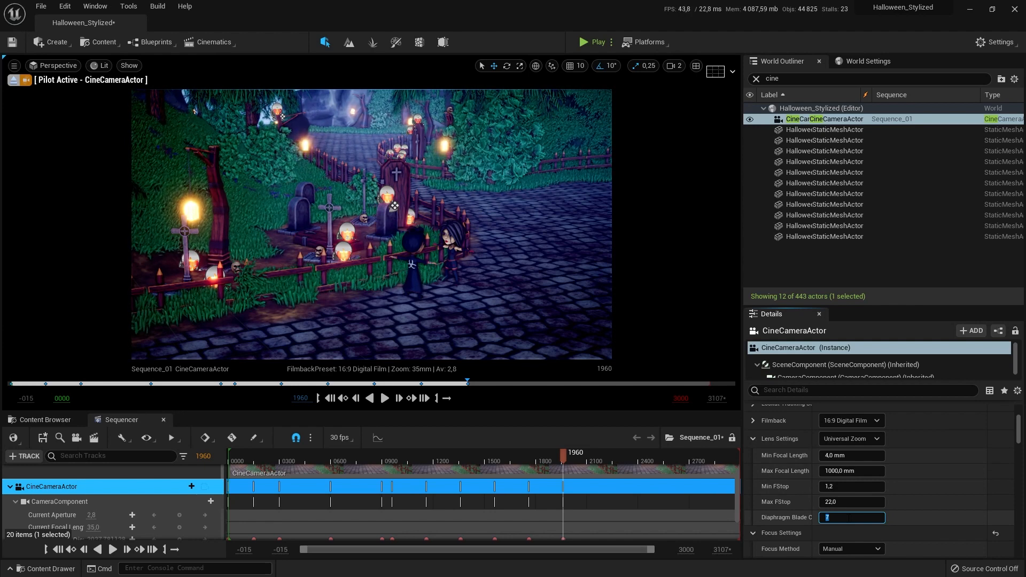
Look through the camera's available Filmback presets and collapse the Lens Settings.
scroll(841, 455, "up", 1)
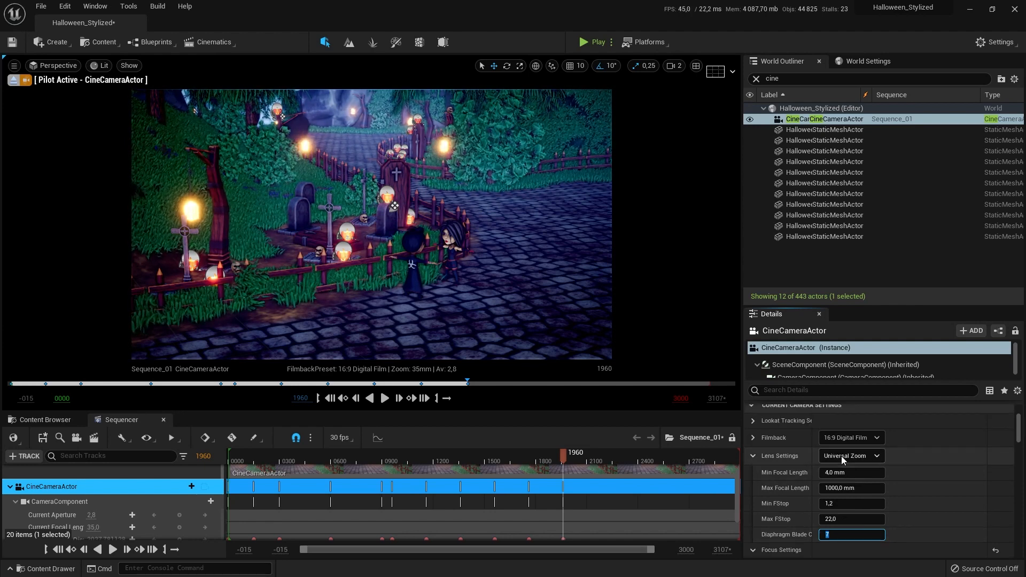
left_click(855, 438)
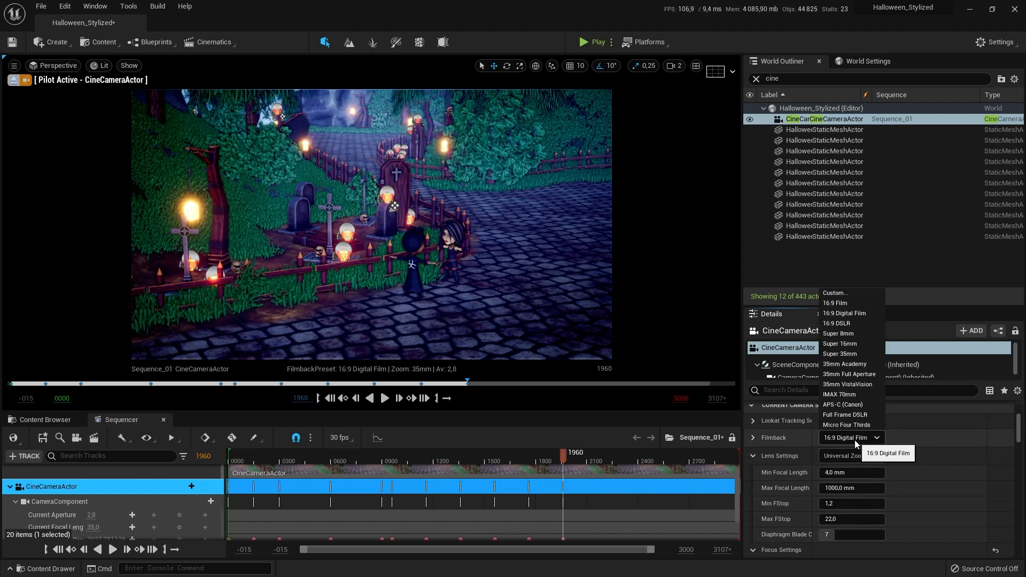
left_click(855, 440)
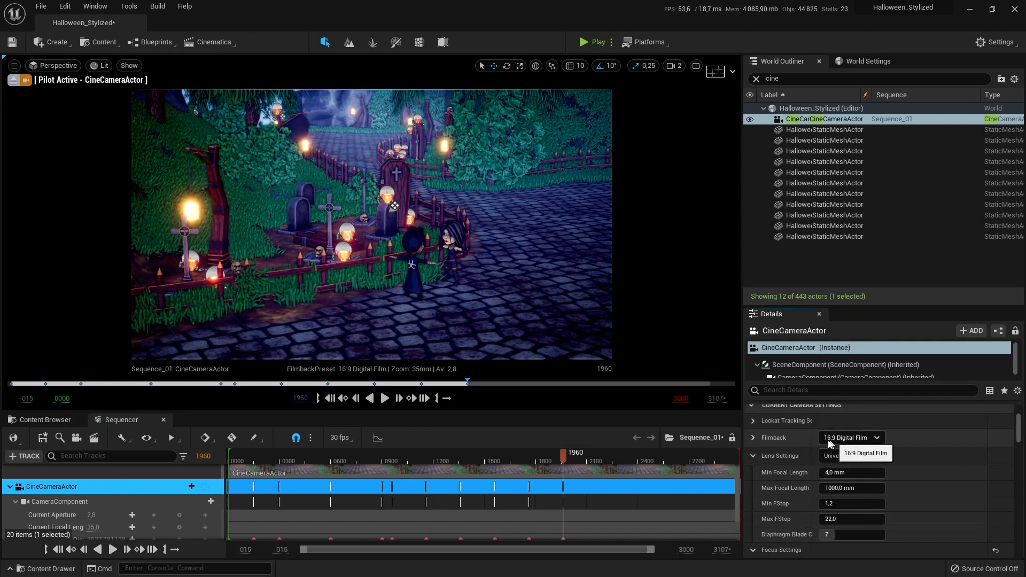
left_click(753, 456)
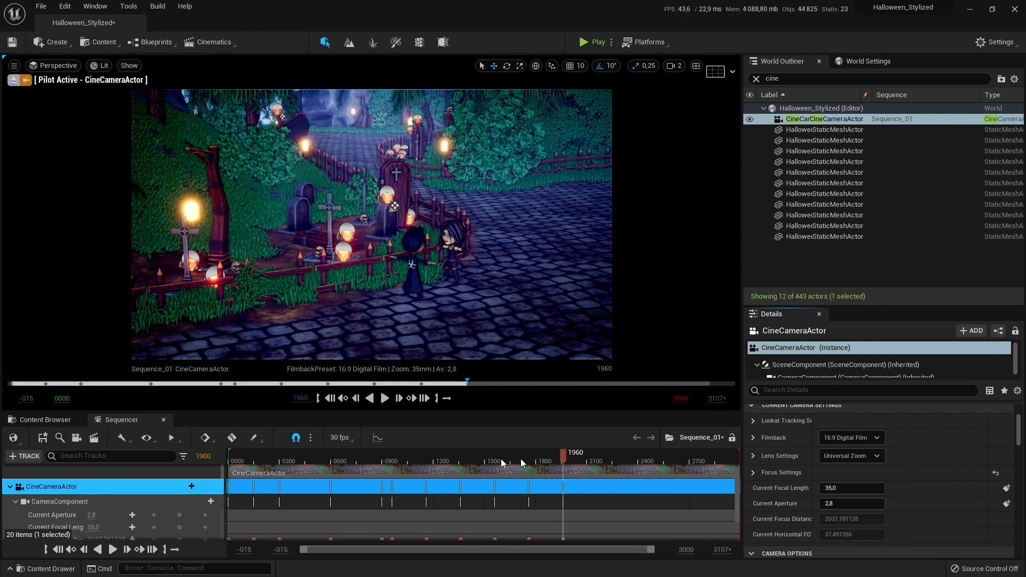
At frame 2160, fly the piloted camera in close to the two vampires by the fence and key its Transform.
scroll(117, 495, "down", 1)
scroll(117, 495, "down", 1)
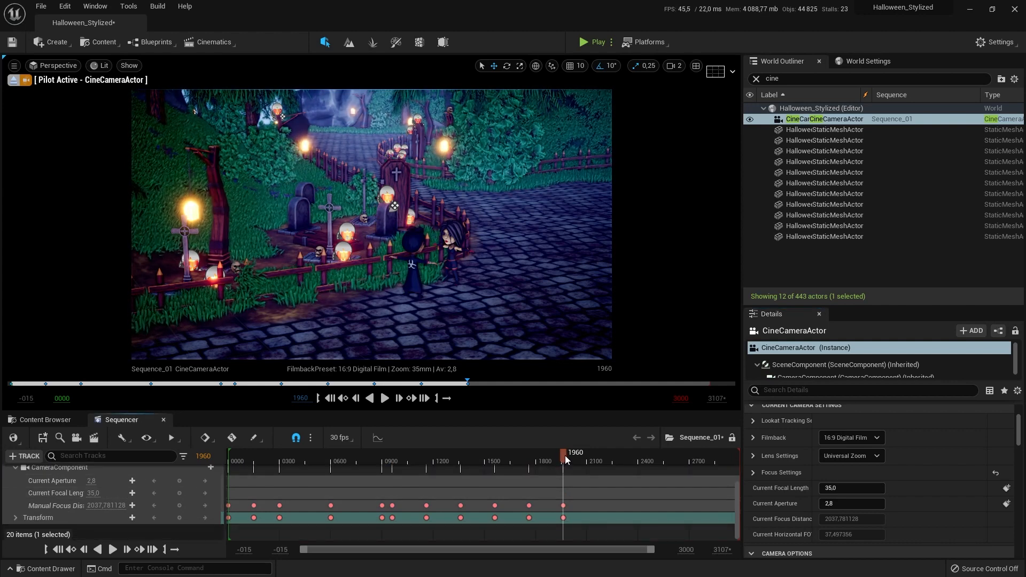
left_click_drag(567, 458, 597, 464)
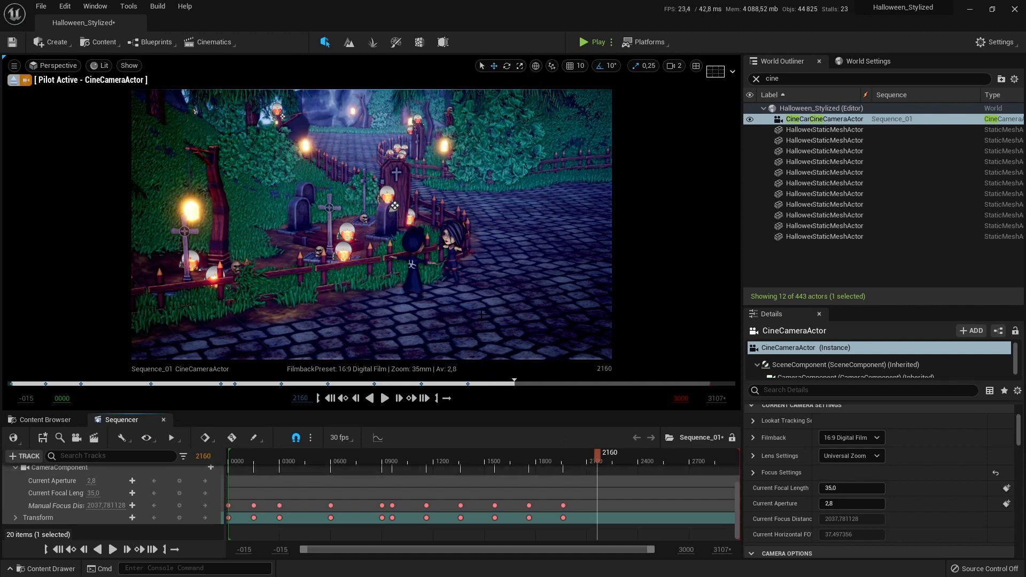
right_click_drag(482, 321, 520, 321)
key("w")
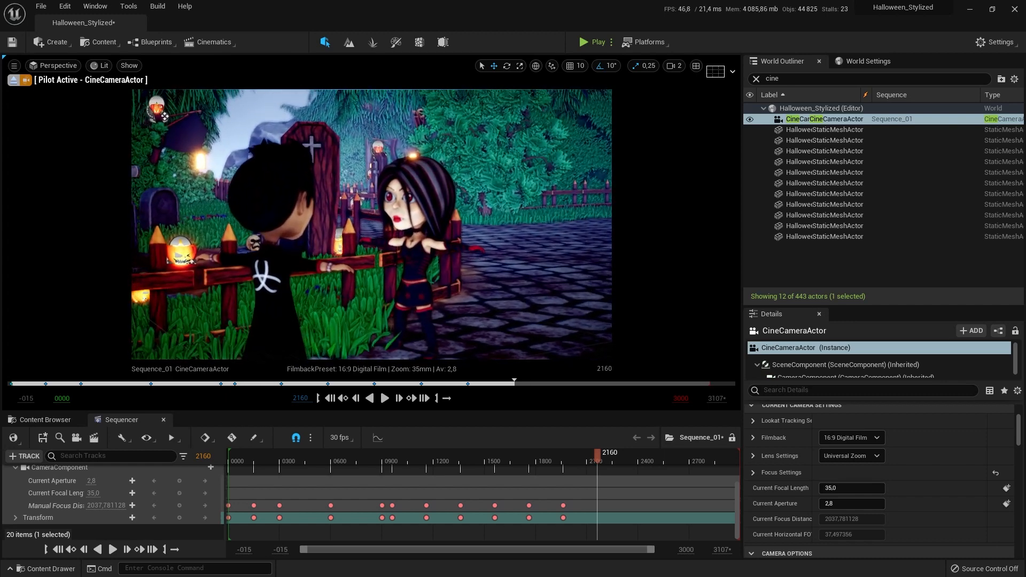
right_click_drag(519, 321, 517, 321)
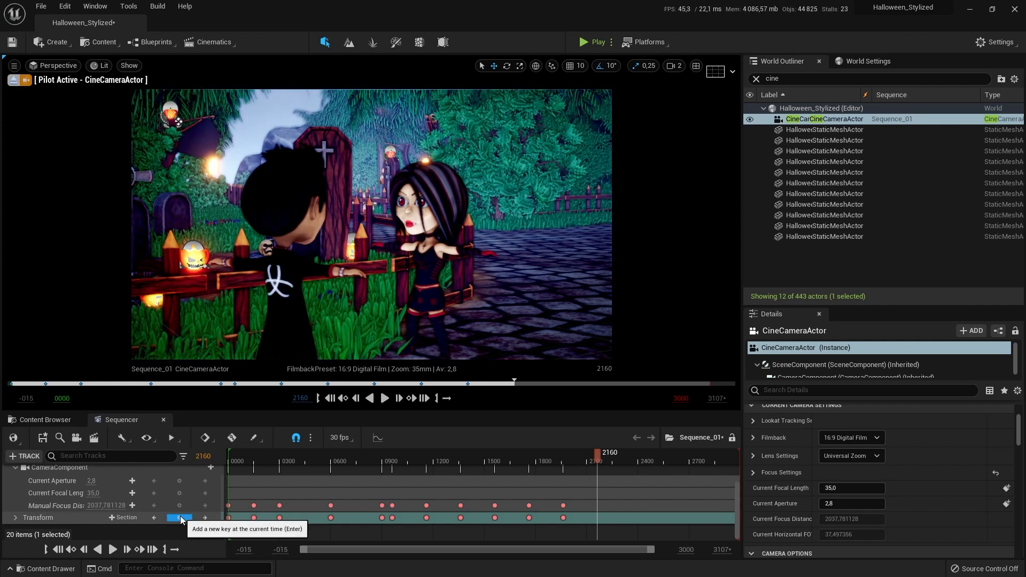
left_click(181, 518)
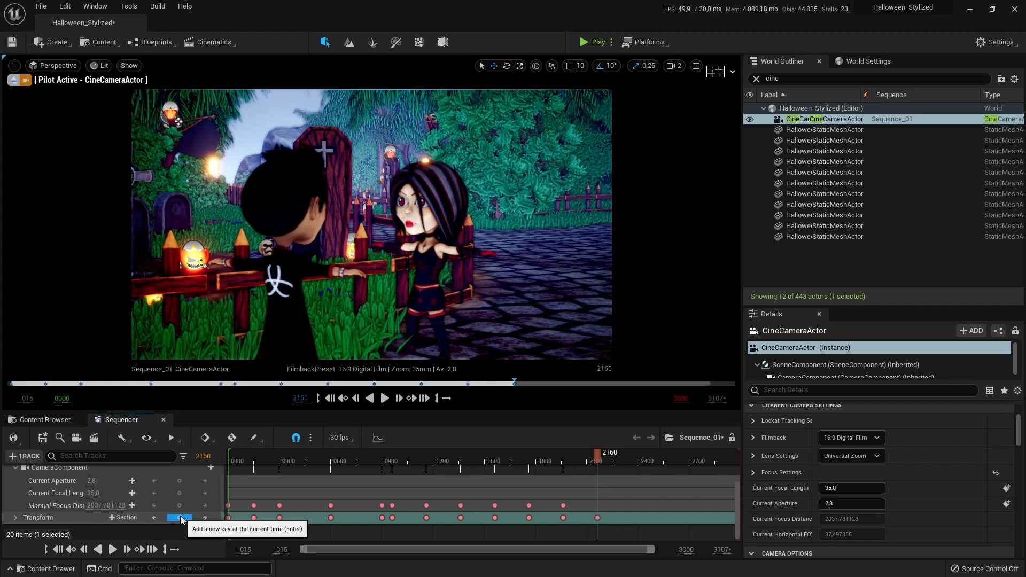
Key a Manual Focus Distance of 300 at frame 2160 for the vampire close-up.
mouse_move(111, 505)
left_mouse_down()
mouse_move(101, 505)
mouse_move(111, 505)
left_mouse_up()
left_click(99, 505)
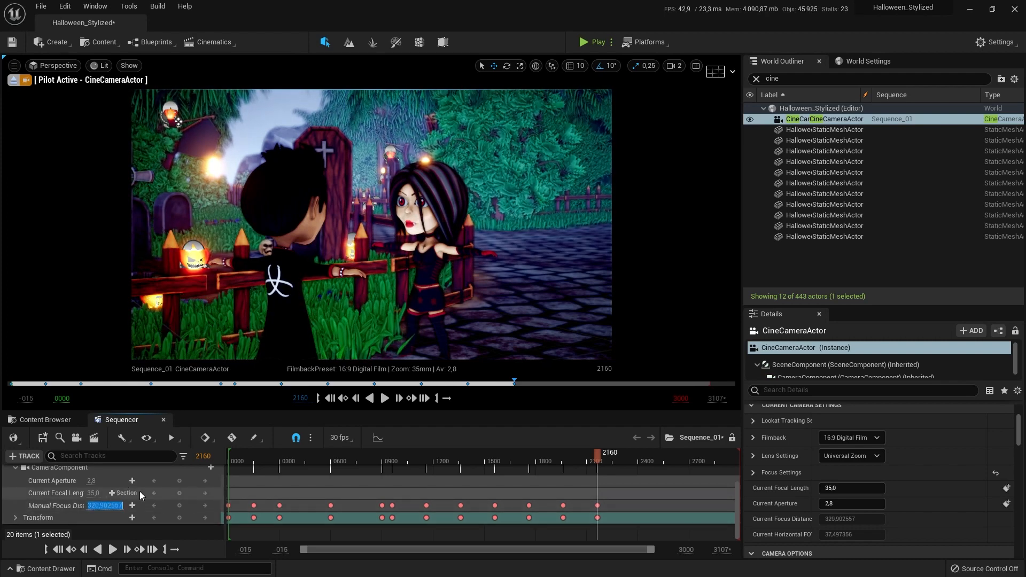
type("300")
key("Return")
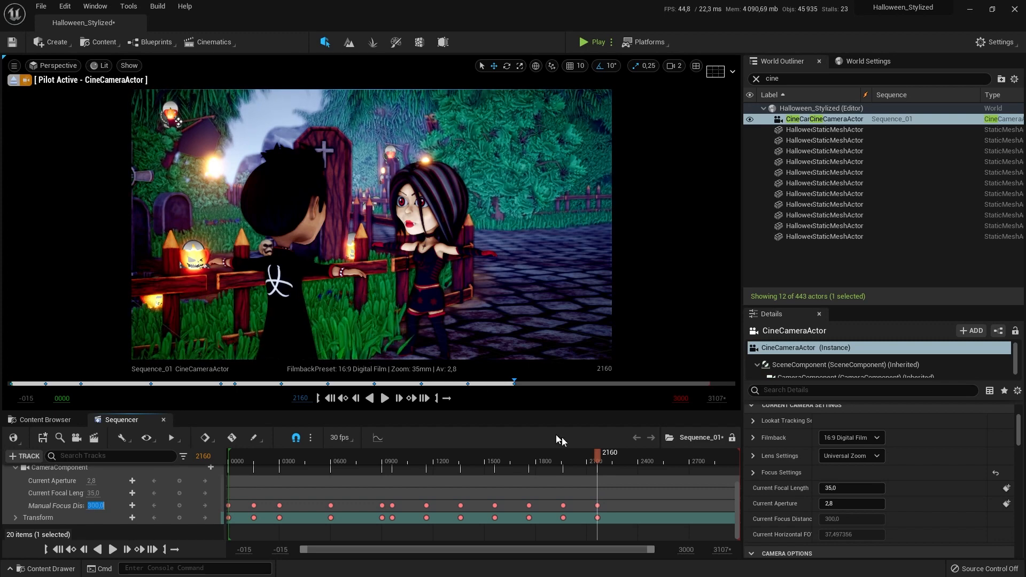
left_click(179, 506)
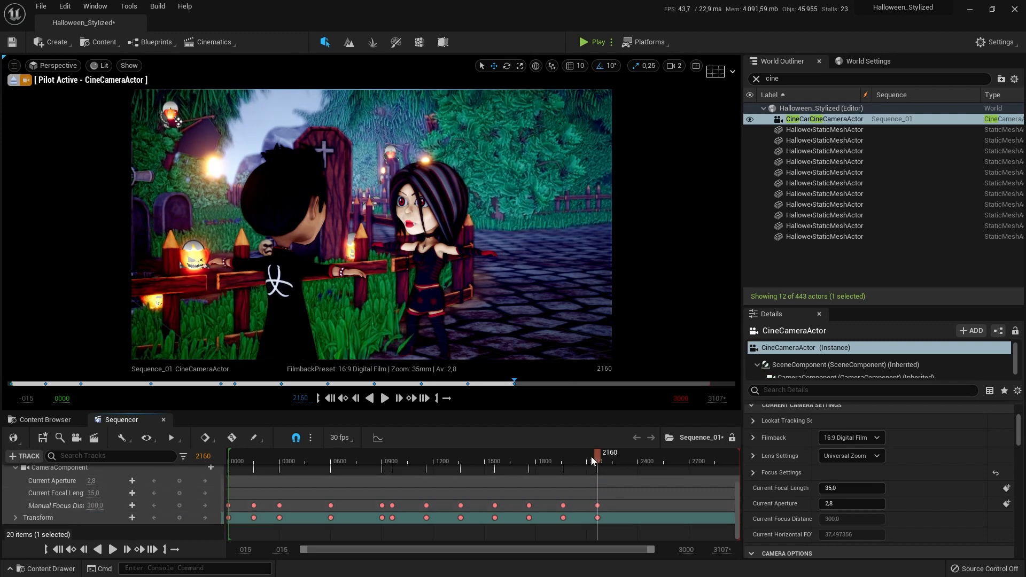
Play back the camera move from the wide vampire shot into the close-up to check it.
left_click_drag(597, 454, 563, 456)
left_click(384, 399)
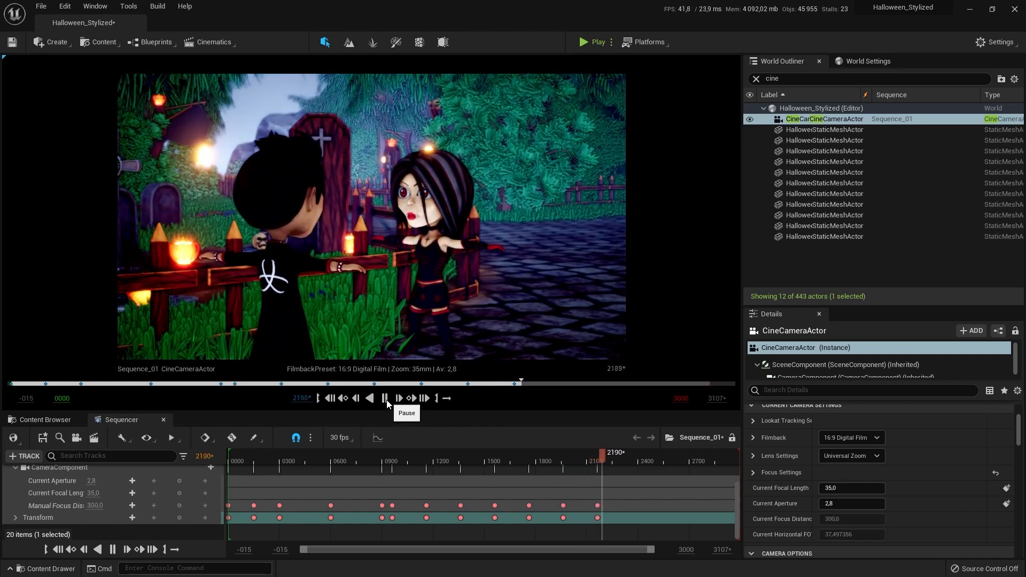
left_click(389, 406)
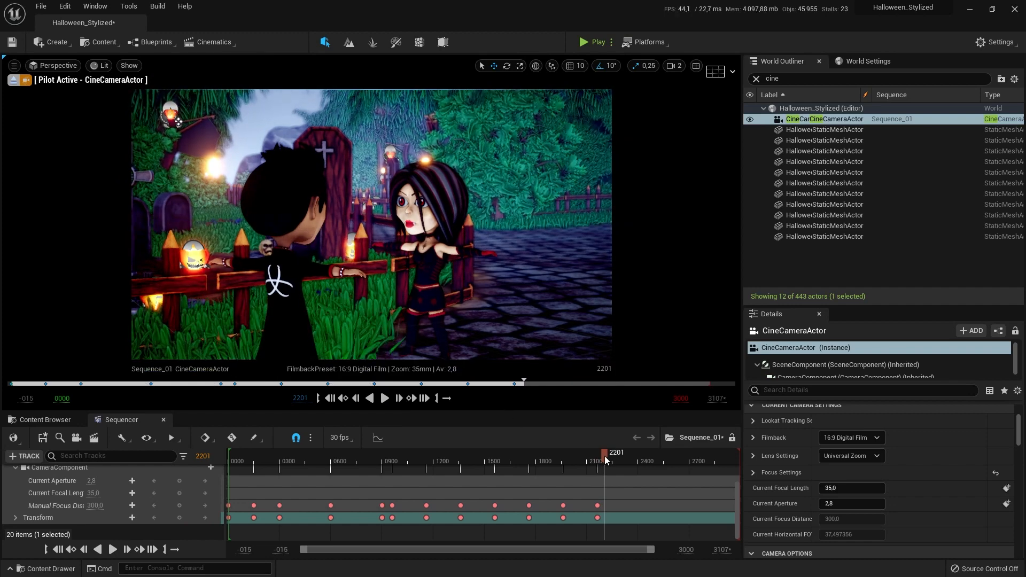
At frame 2400, frame the cross grave with the skull in front of the coffin, keying the Transform and a Manual Focus Distance of 400.
left_click_drag(607, 456, 638, 456)
key("Right")
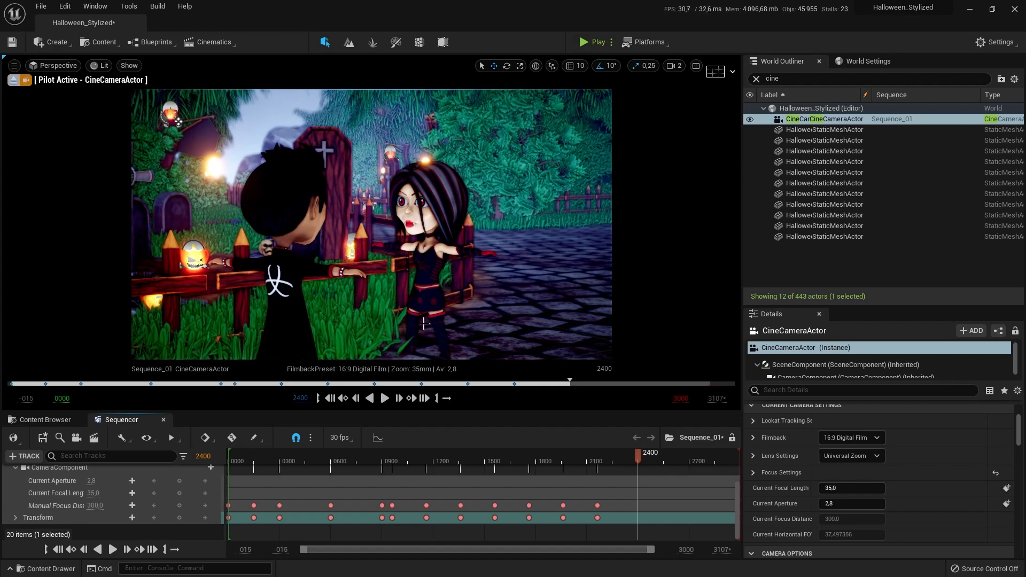
right_click_drag(415, 246, 558, 219)
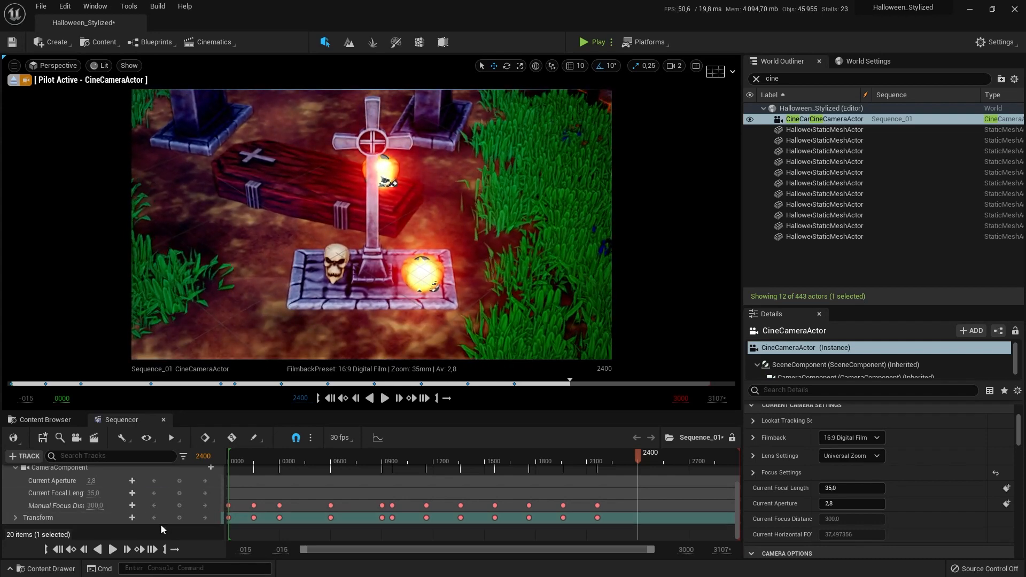
left_click(179, 518)
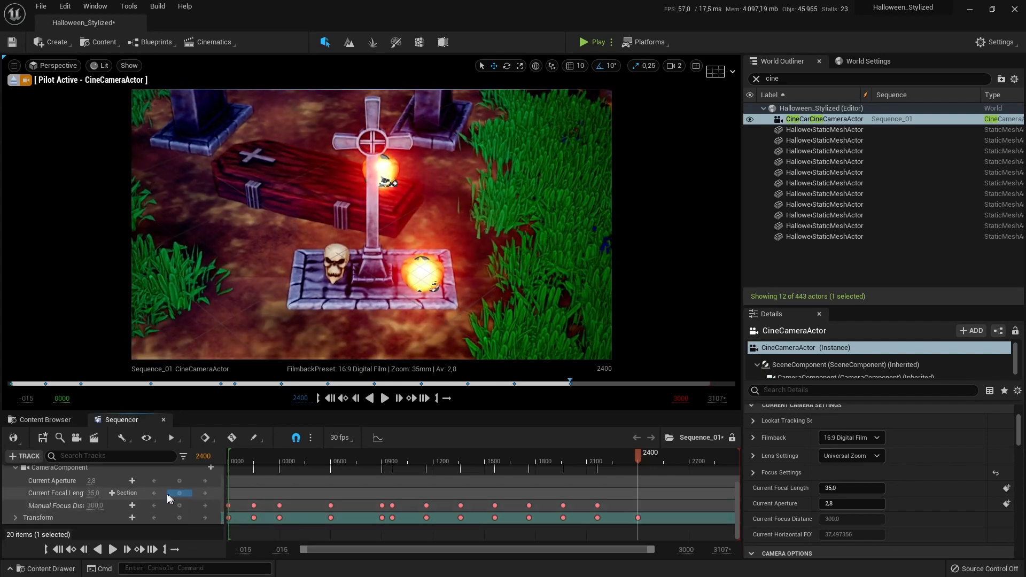
left_click_drag(92, 506, 69, 505)
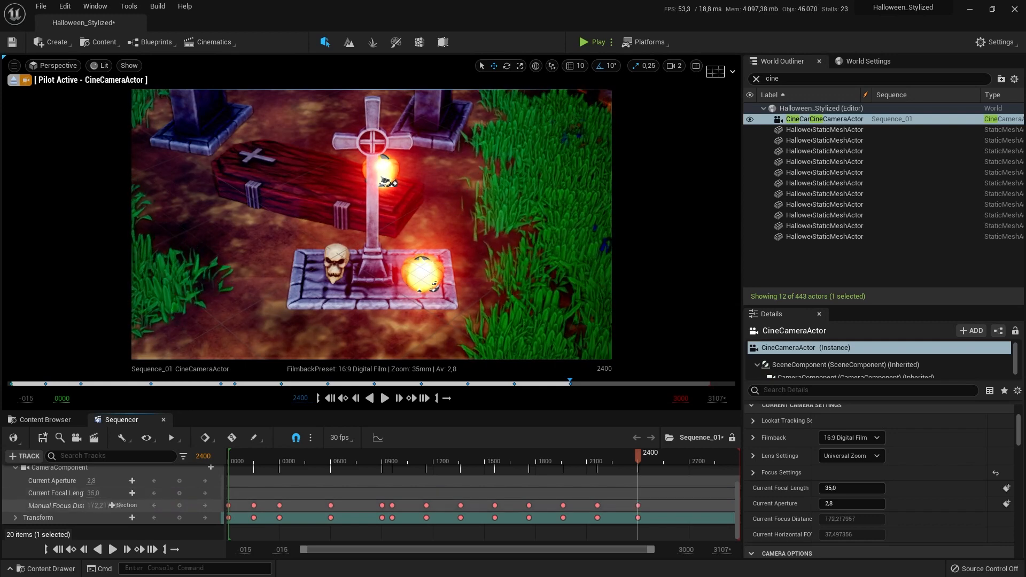
left_click(99, 505)
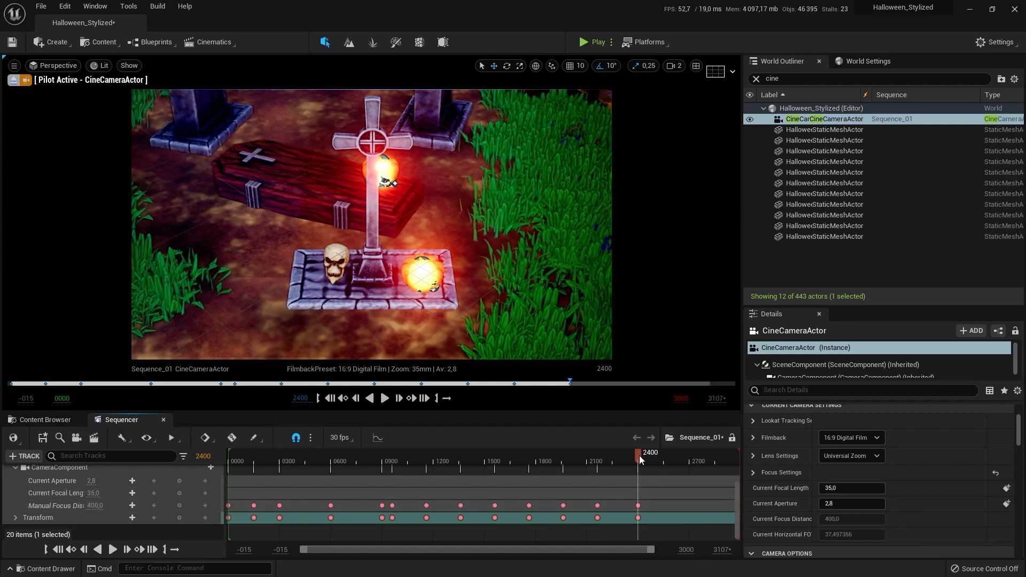
Play back the camera move from the vampire close-up to the cross grave to check it.
left_click_drag(639, 455, 593, 459)
left_click(384, 398)
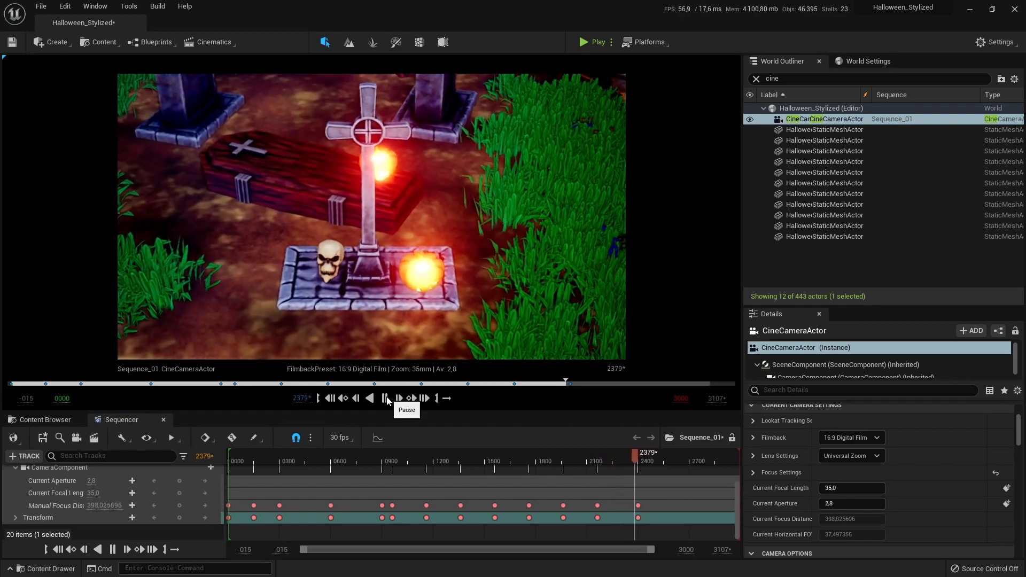
left_click(384, 398)
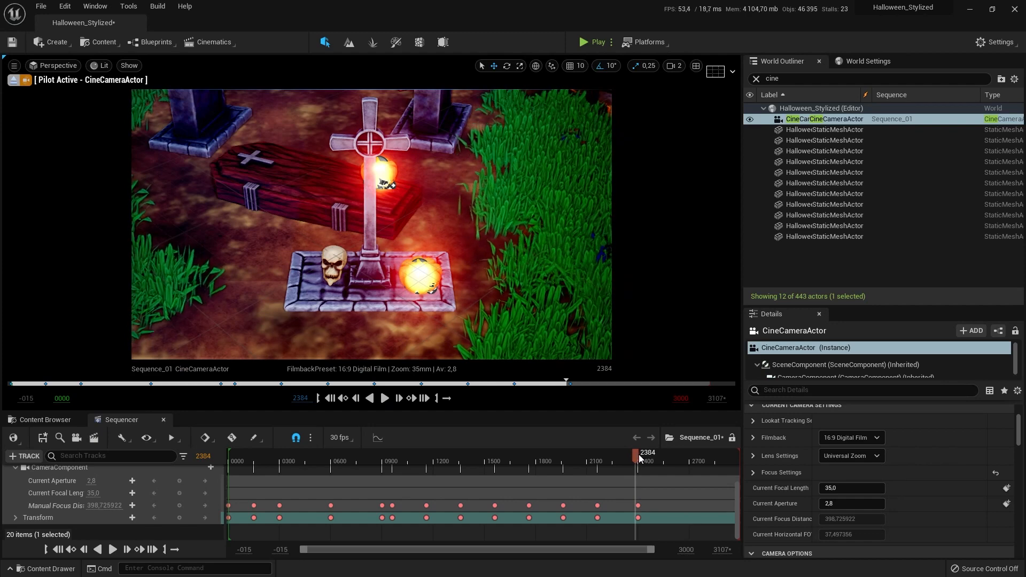
At frame 2560, frame the skull grave and red coffin from above, keying the Transform and a Manual Focus Distance of about 5146.49.
left_click_drag(639, 457, 666, 460)
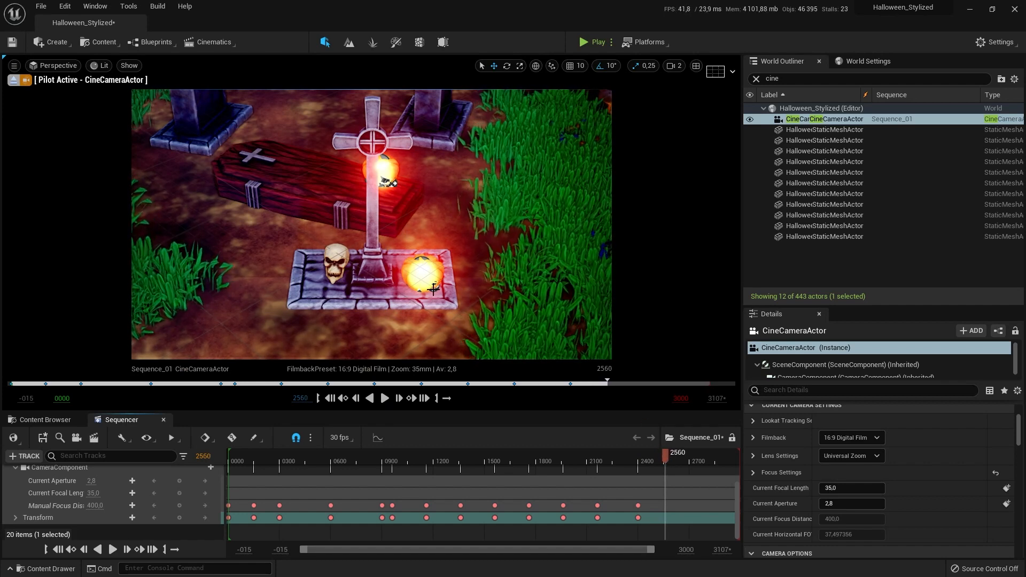
right_click_drag(433, 289, 438, 257)
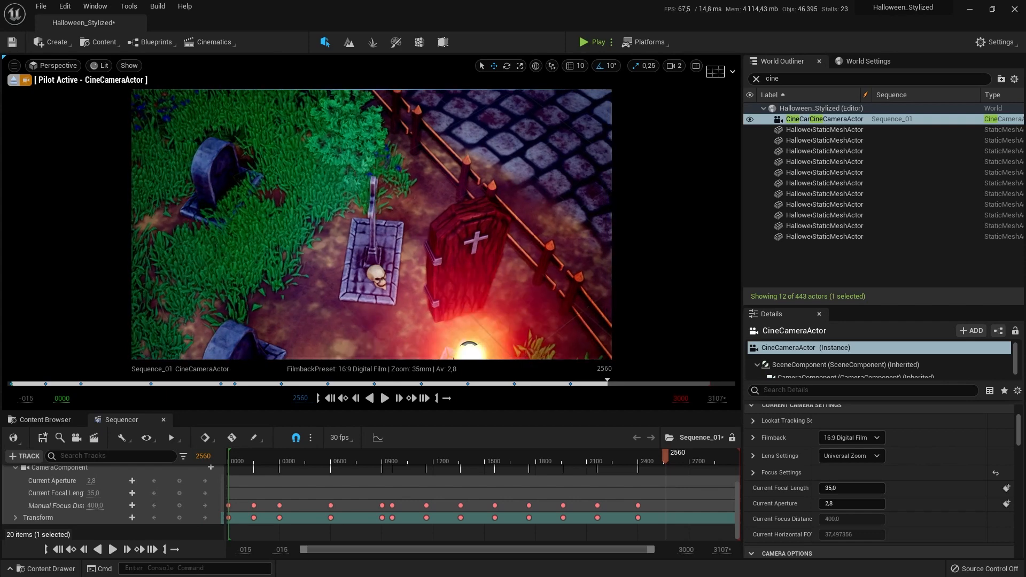
left_click(180, 518)
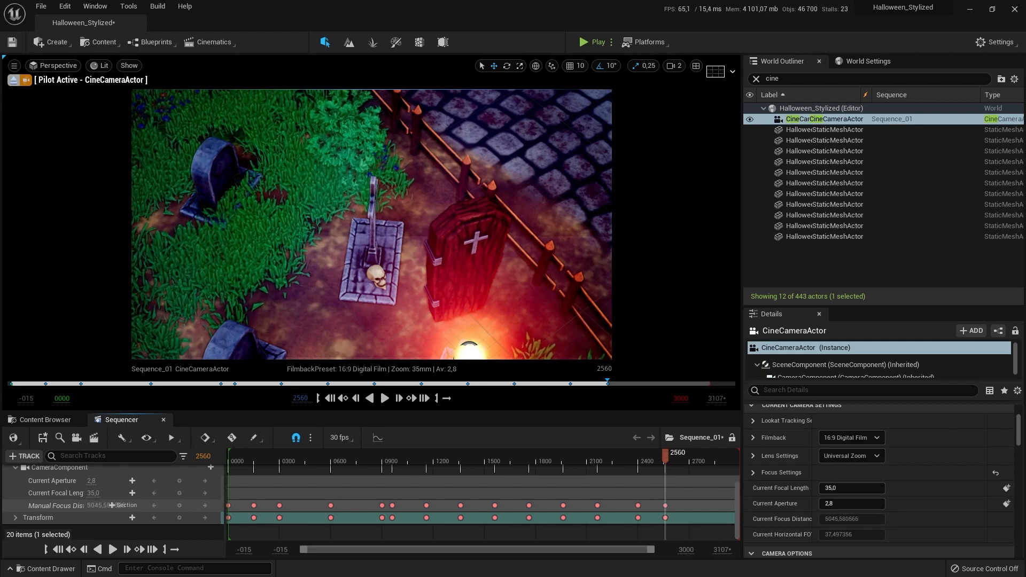
left_click_drag(97, 505, 106, 505)
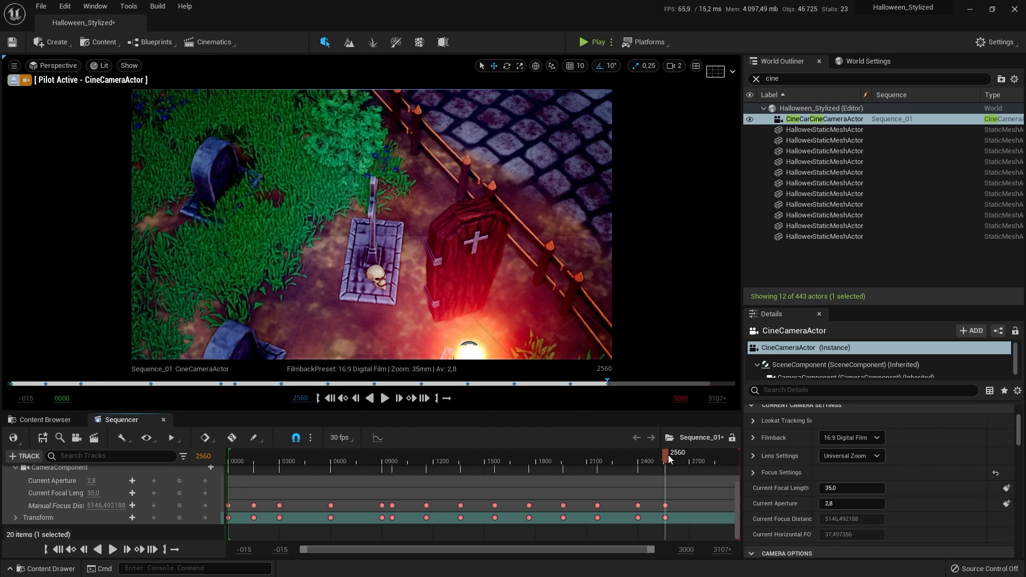
At frame 2700, frame the castle tower above the fence and trees, keying the Transform and a Manual Focus Distance of 10000.
left_click_drag(668, 458, 689, 461)
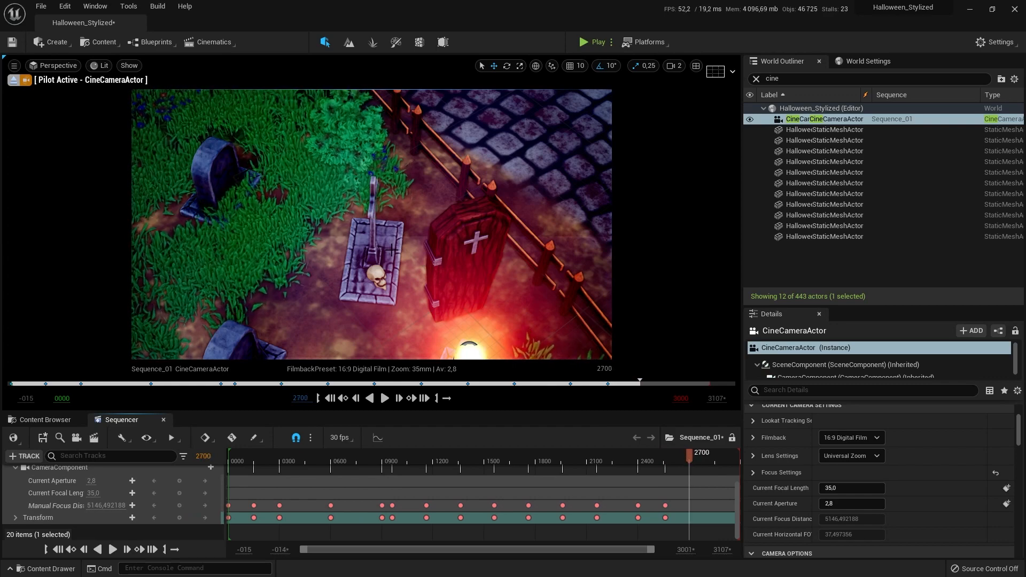
right_click_drag(392, 249, 413, 212)
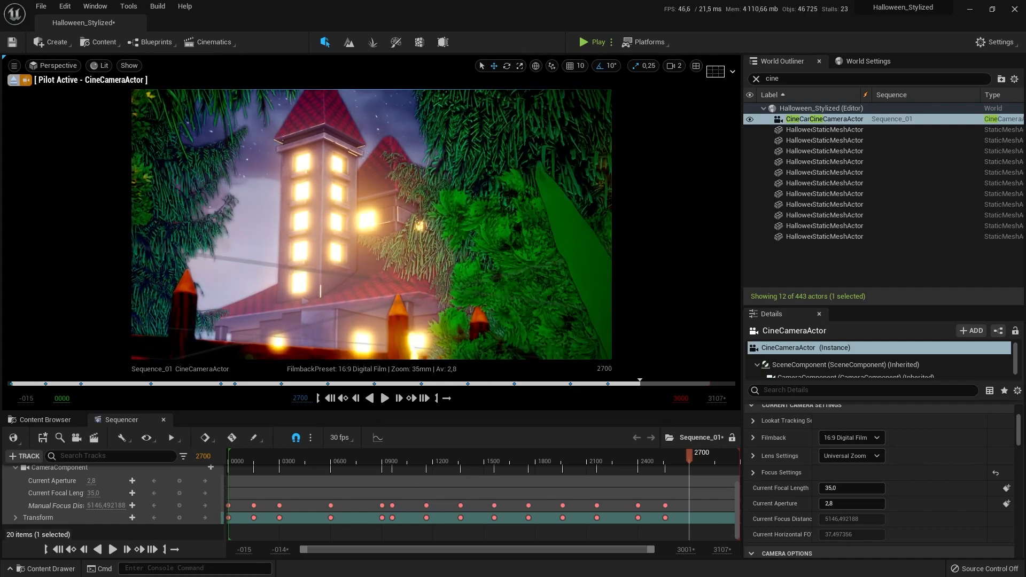
key("s")
key("w")
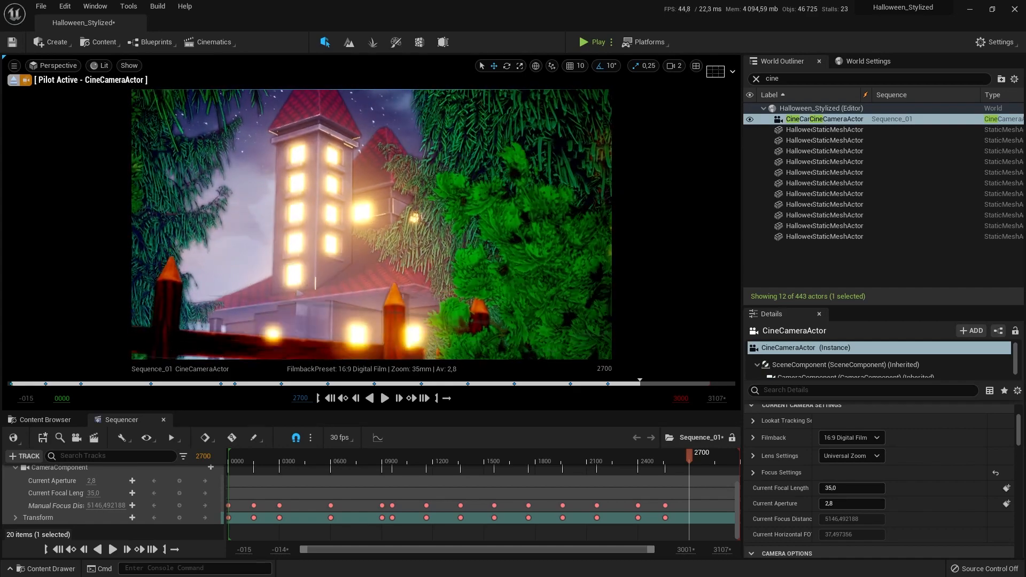
key("e")
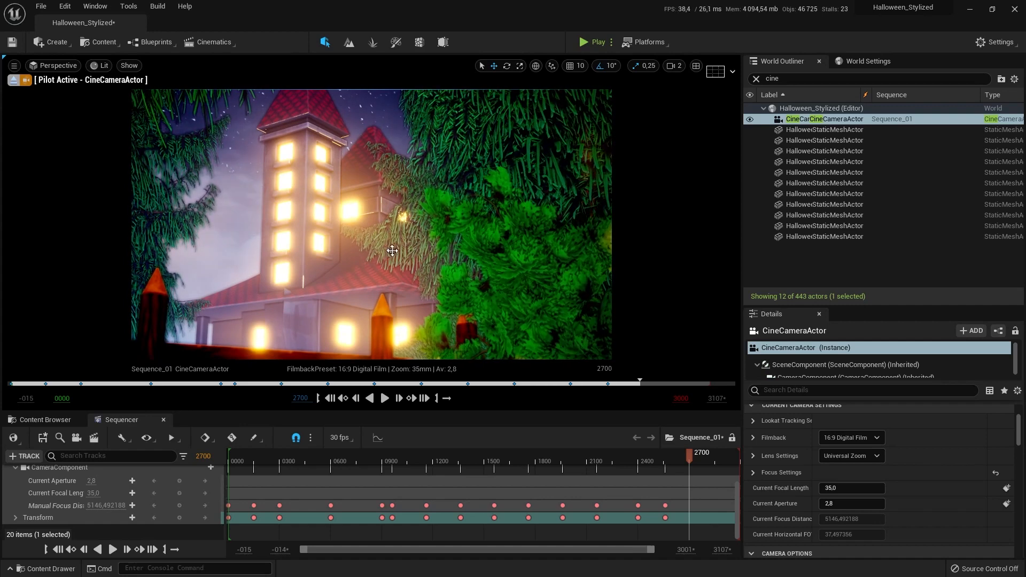
left_click(178, 520)
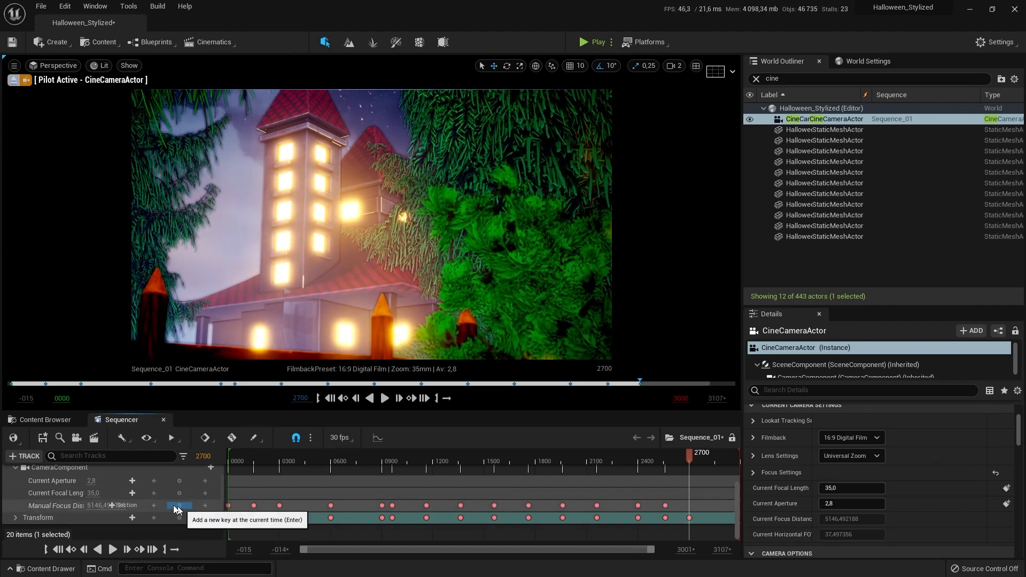
left_click(92, 504)
type("10000")
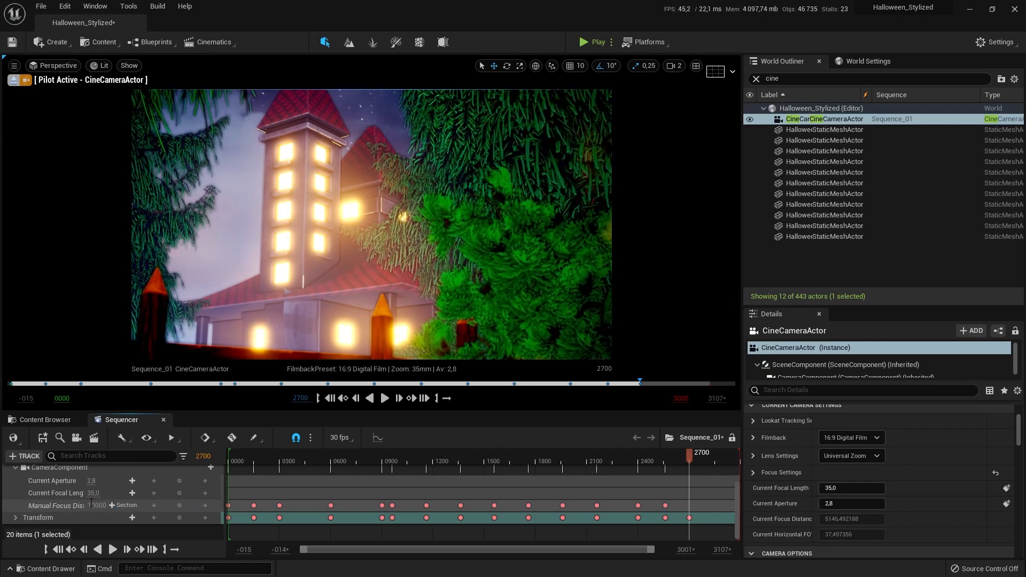
key("Return")
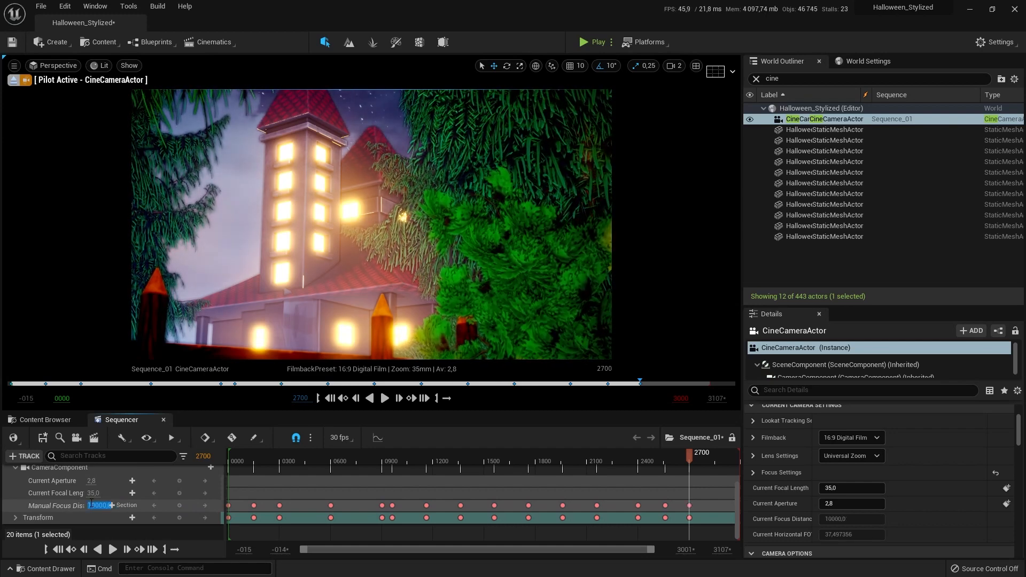
left_click(180, 506)
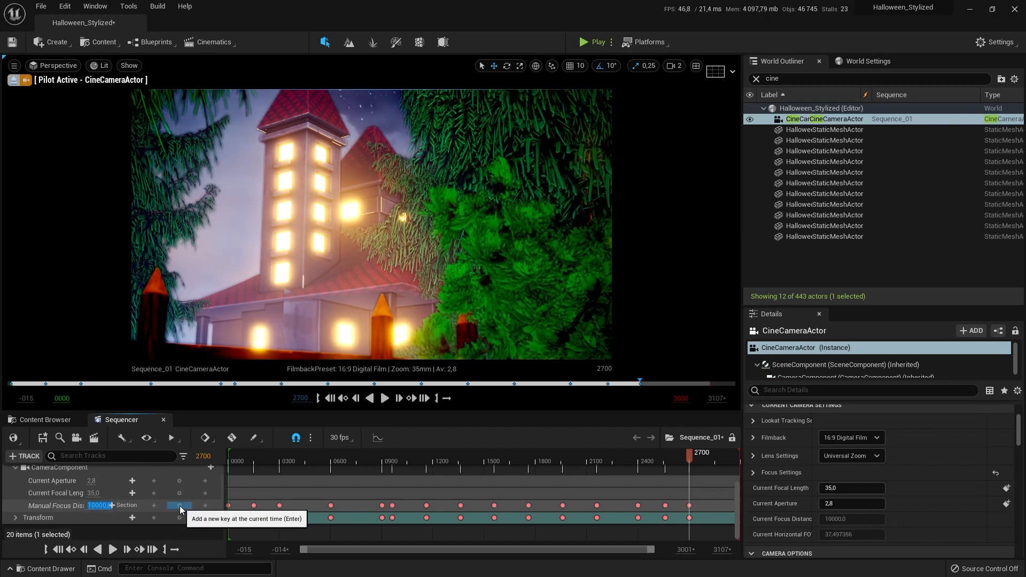
Play back the camera move from the skull grave to the castle tower to check its timing.
left_click_drag(690, 455, 662, 455)
left_click(385, 399)
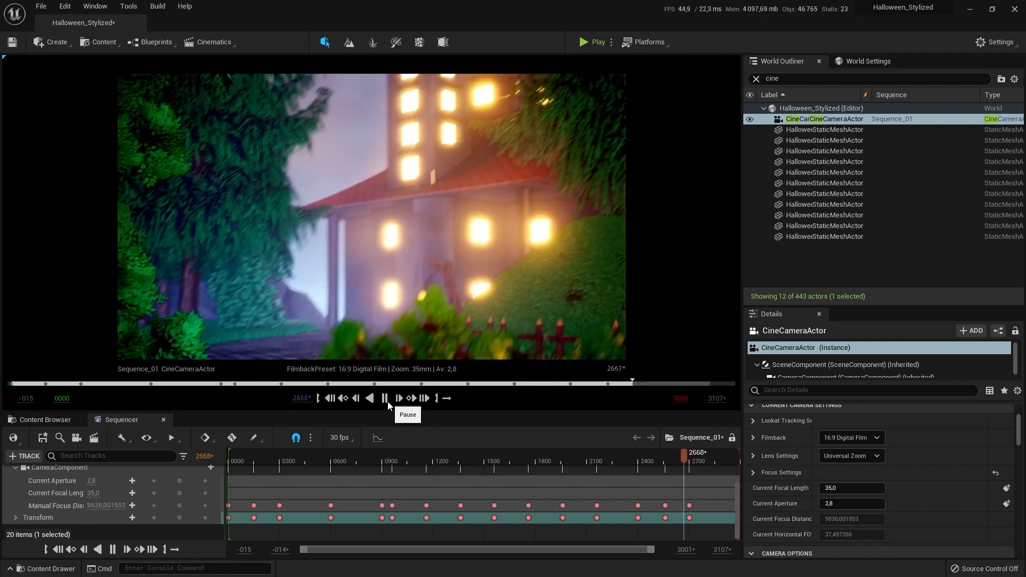
left_click(385, 399)
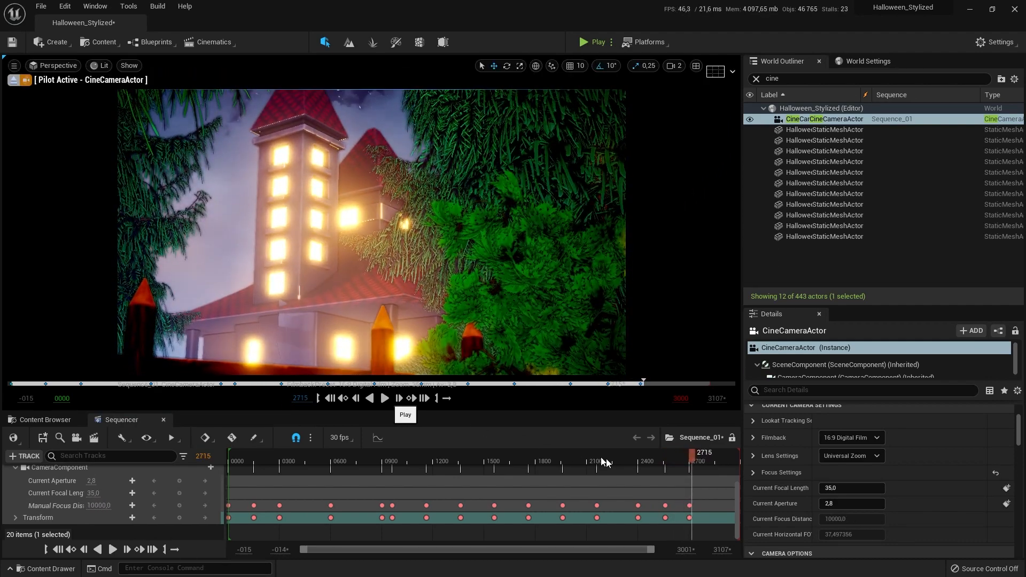
Move the castle tower's Transform and Manual Focus Distance keys to about frame 2790 and play back the slower move.
left_click_drag(652, 551, 665, 550)
mouse_move(687, 497)
left_mouse_down()
mouse_move(666, 525)
mouse_move(674, 505)
mouse_move(688, 505)
left_mouse_up()
left_click_drag(690, 462, 651, 462)
left_click(387, 399)
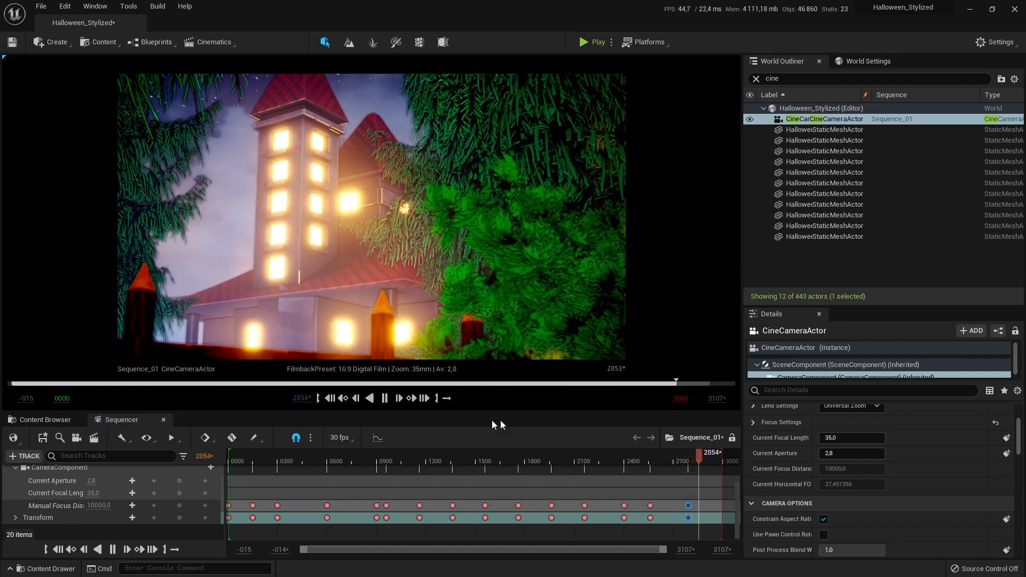
left_click(385, 404)
Step the playhead back to frame 2790 to check where the moved castle tower keys sit.
left_click_drag(704, 453, 689, 452)
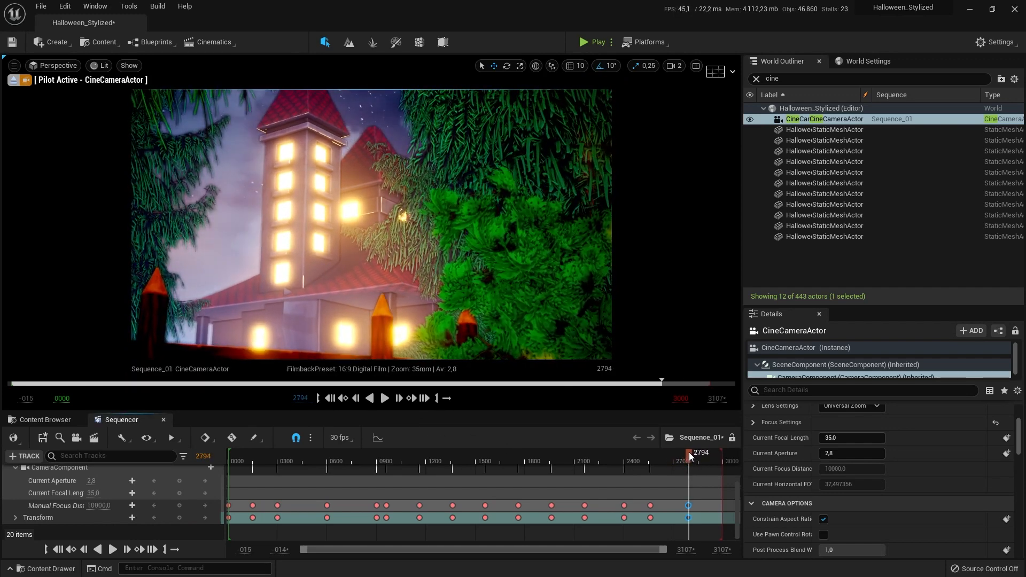
key("Left")
key("Left")
key("Left")
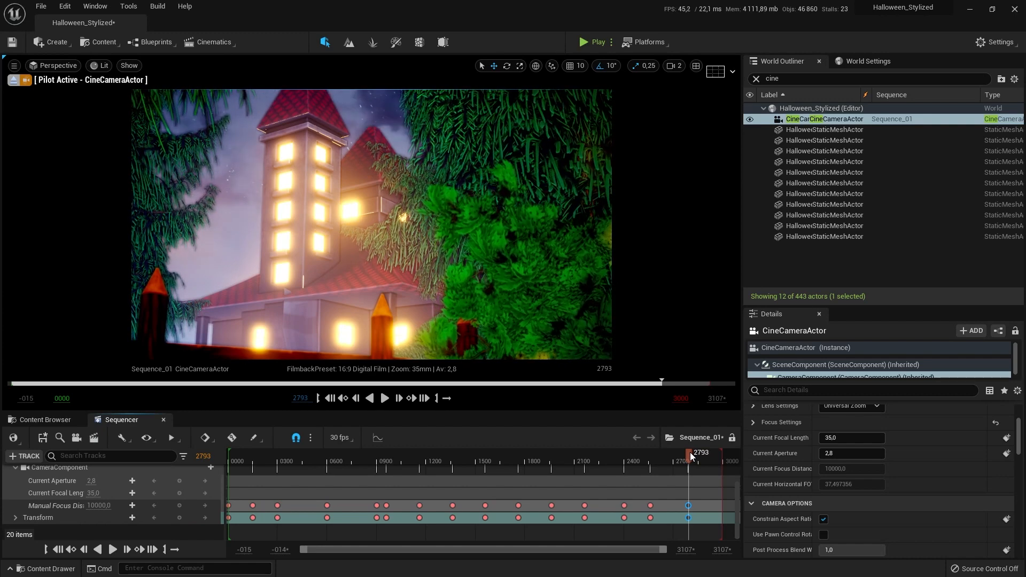
key("Left")
key("Left")
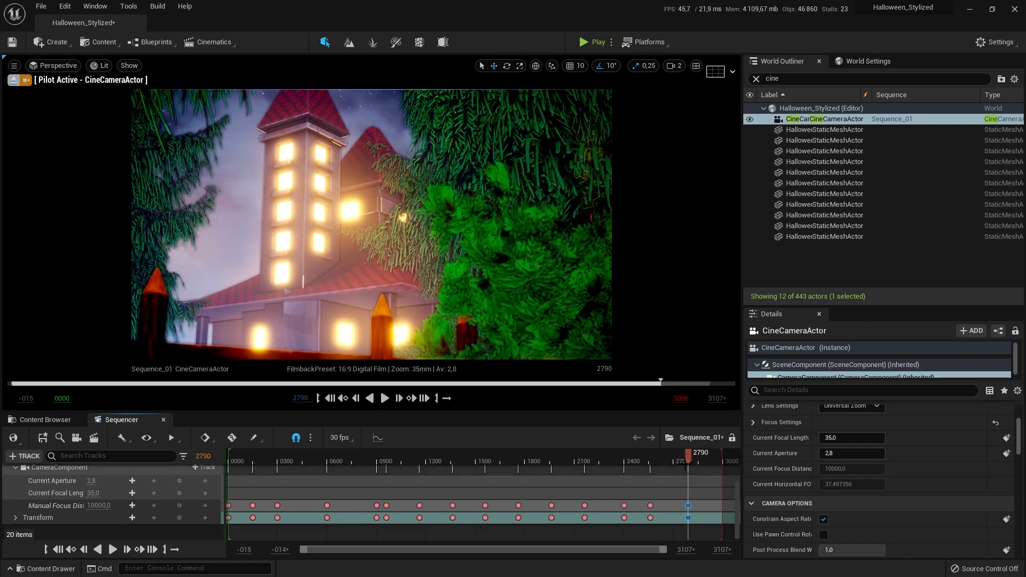
At frame 3000, frame the castle entrance with the torch tree beside it, keying the Transform and a Manual Focus Distance of 10000.
left_click_drag(688, 457, 719, 464)
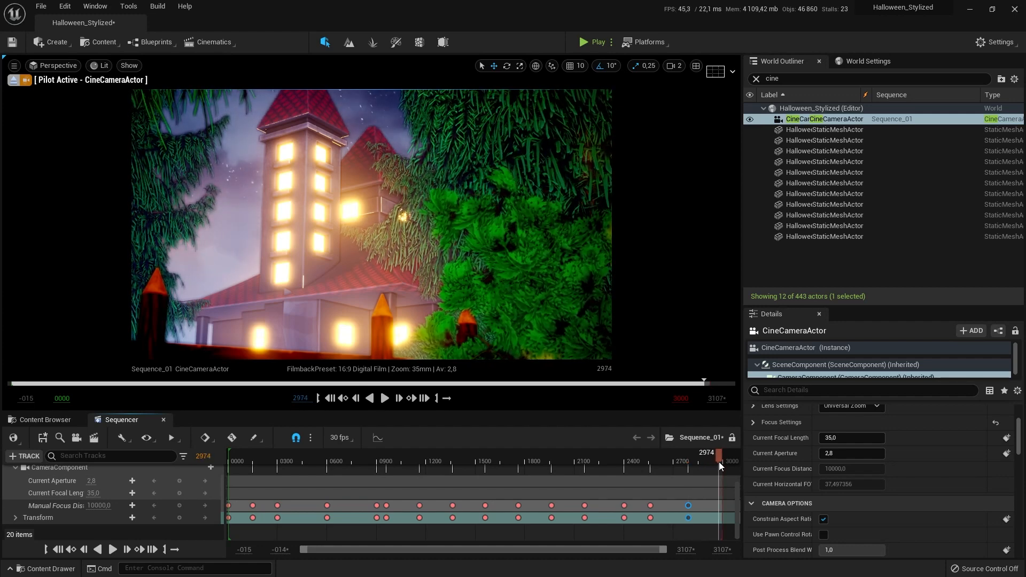
key("Right")
key("Right")
key("Right")
key("Right")
key("Right")
key("Right")
key("Right")
key("Right")
key("Right")
key("Right")
key("Right")
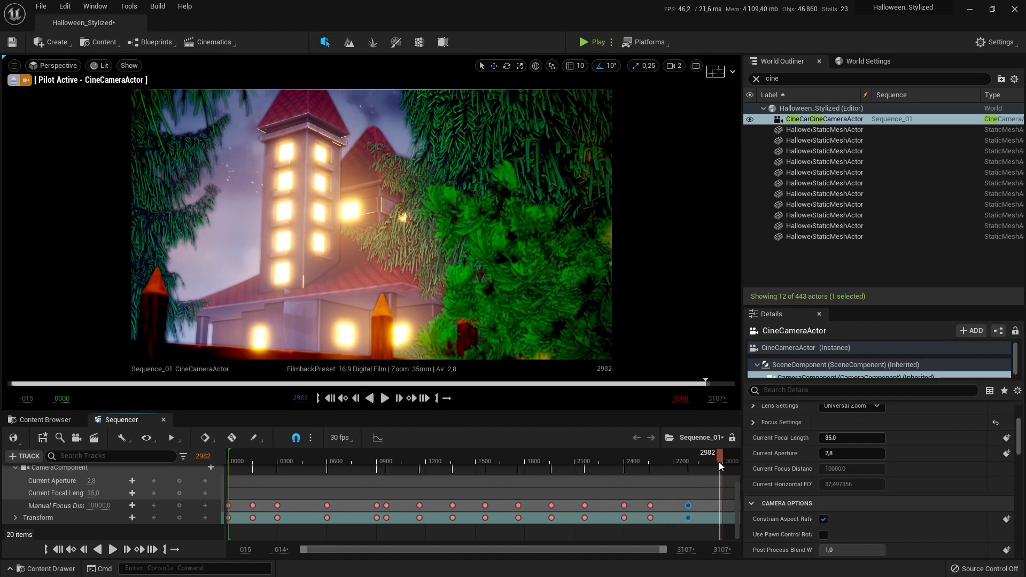
key("Right")
key("Right")
key("Right")
key("Right")
key("Right")
key("Right")
key("Right")
key("Right")
key("Right")
key("Right")
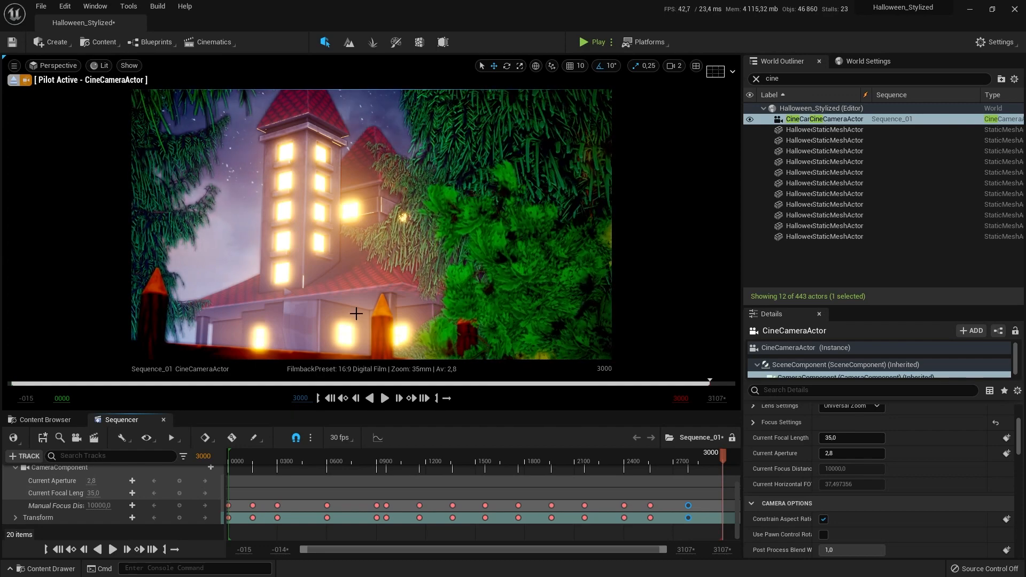
key("w")
right_click_drag(372, 224, 372, 251)
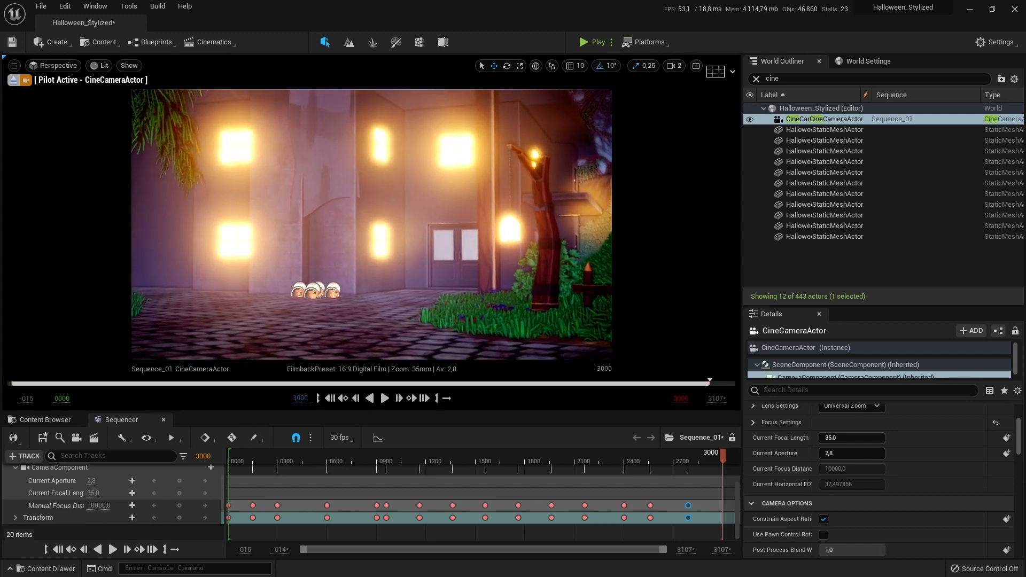
right_click_drag(371, 224, 420, 210)
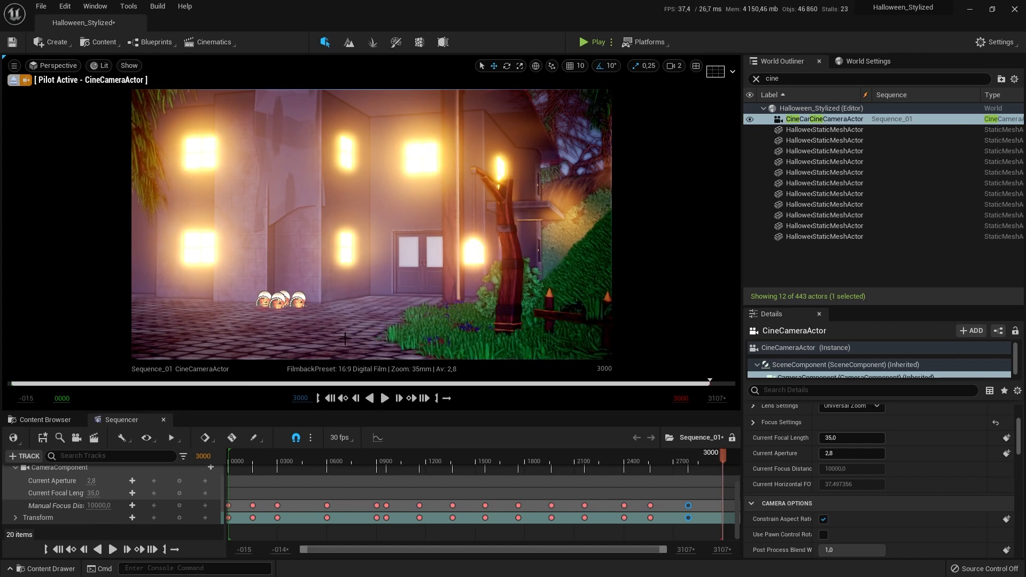
left_click(179, 517)
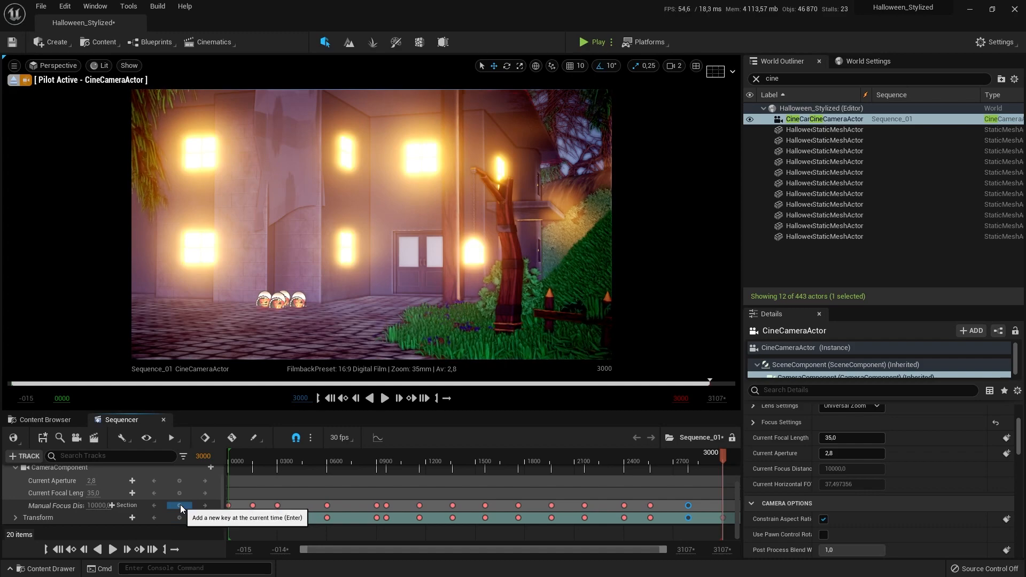
left_click(181, 505)
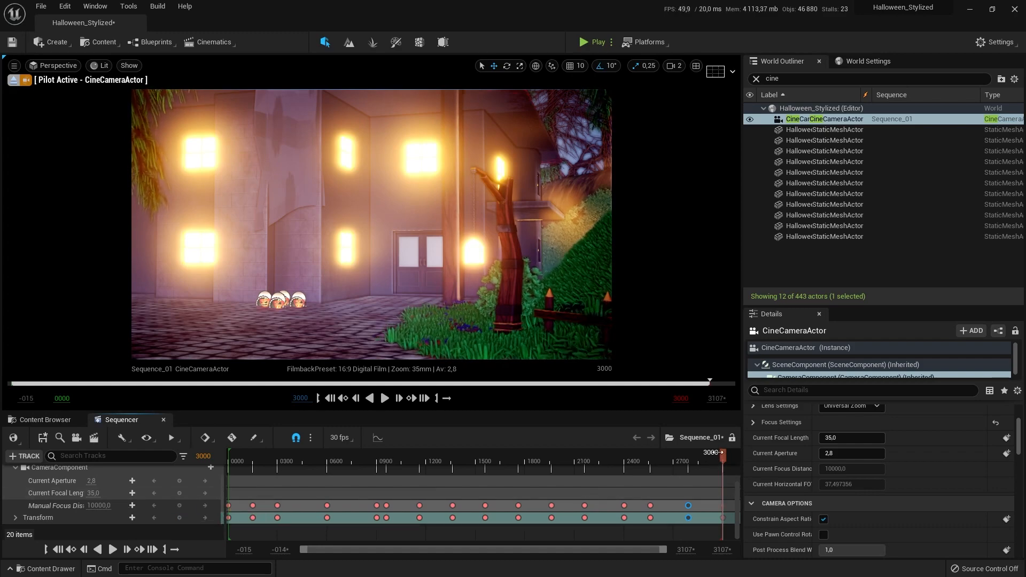
Play back the final camera move to the castle entrance and save the level and sequence.
left_click_drag(720, 452, 684, 452)
left_click(385, 398)
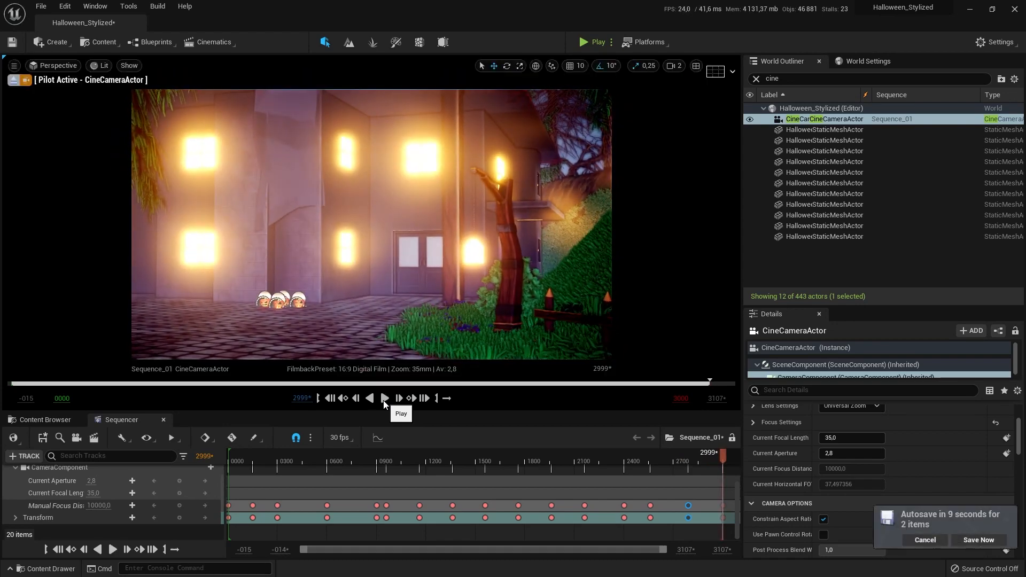
left_click(42, 5)
left_click(89, 123)
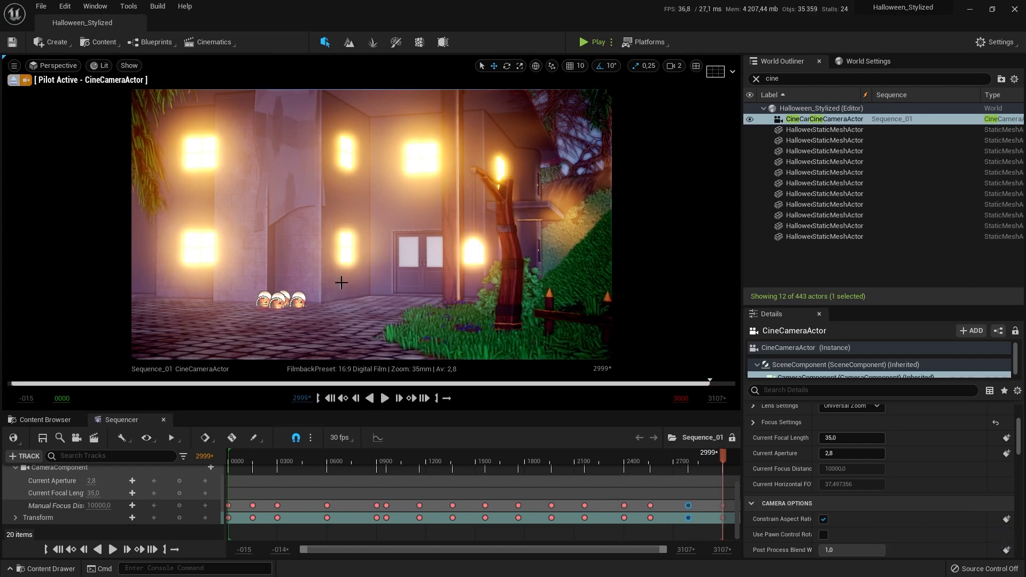
right_click_drag(364, 282, 427, 297)
key("w")
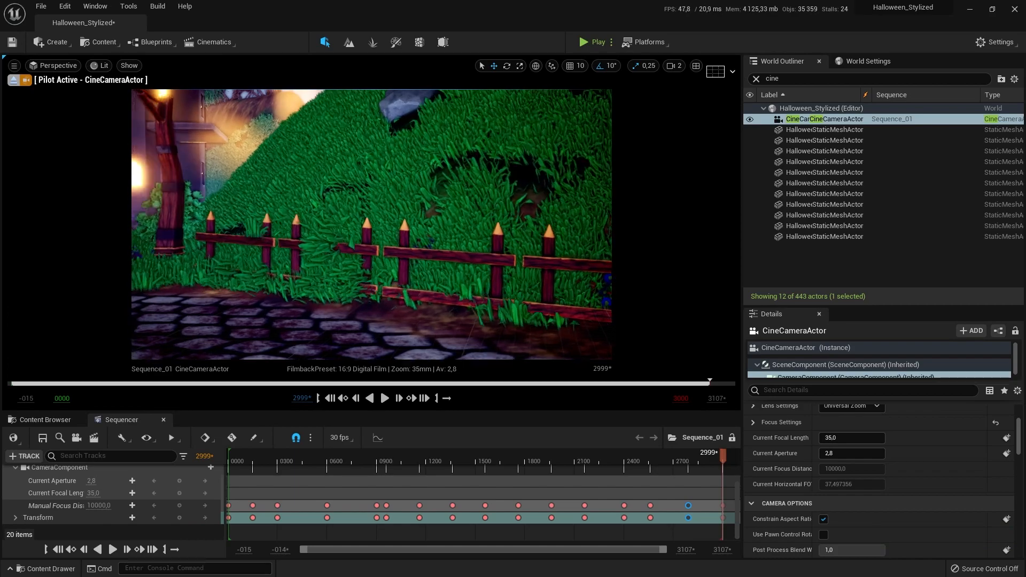
key("w")
right_click_drag(428, 297, 408, 315)
key("s")
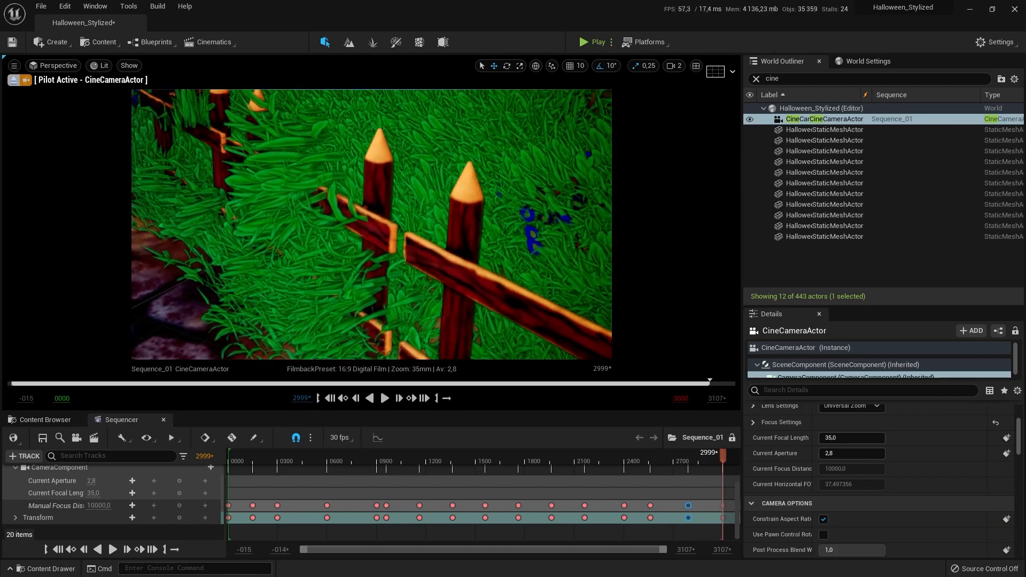
key("s")
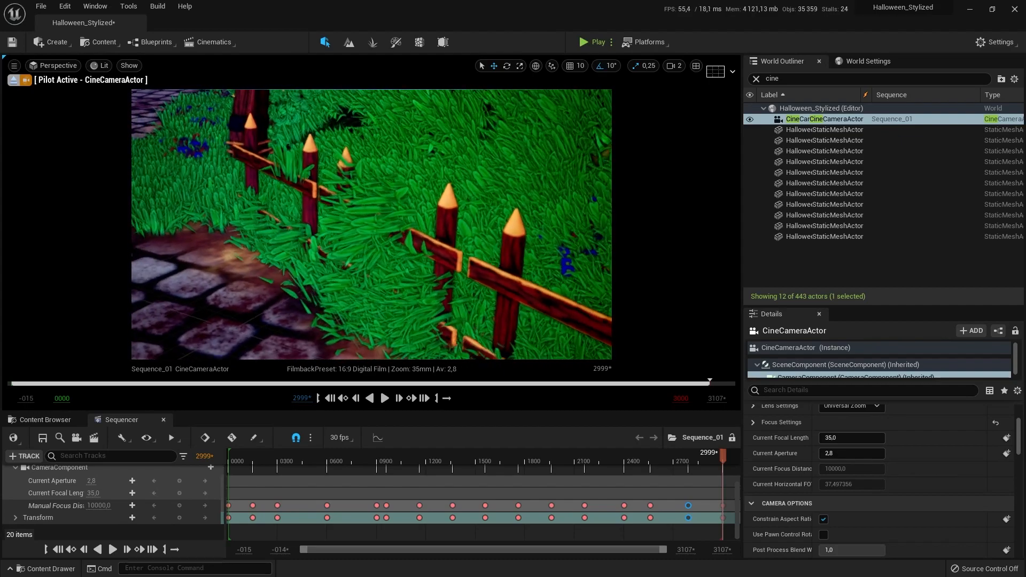